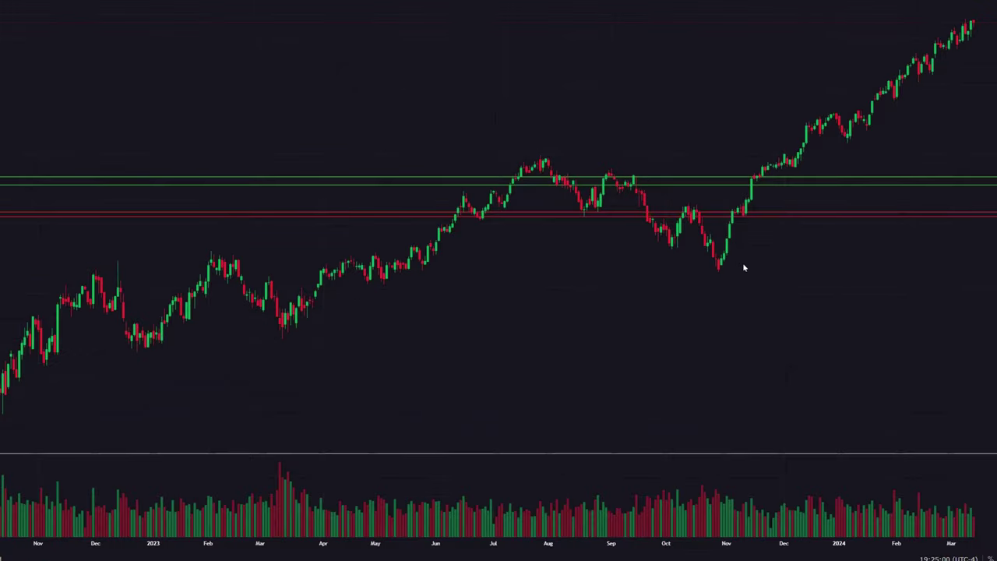
# Step: Examine the daily candles of the uptrend from November 2023 to mid-March 2024
pyautogui.scroll(5, 743, 267)
pyautogui.rightClick(709, 146)
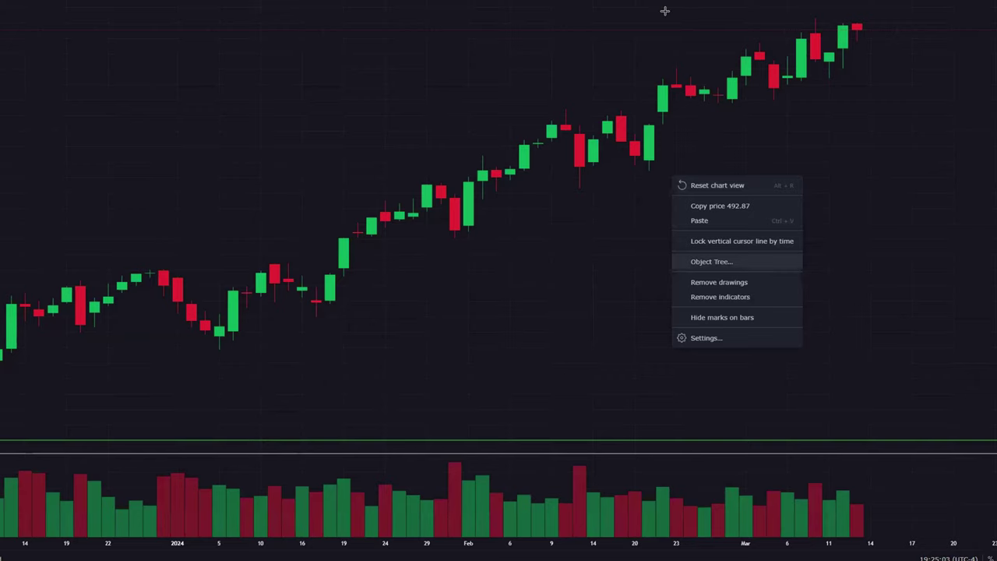
pyautogui.scroll(5, 169, 51)
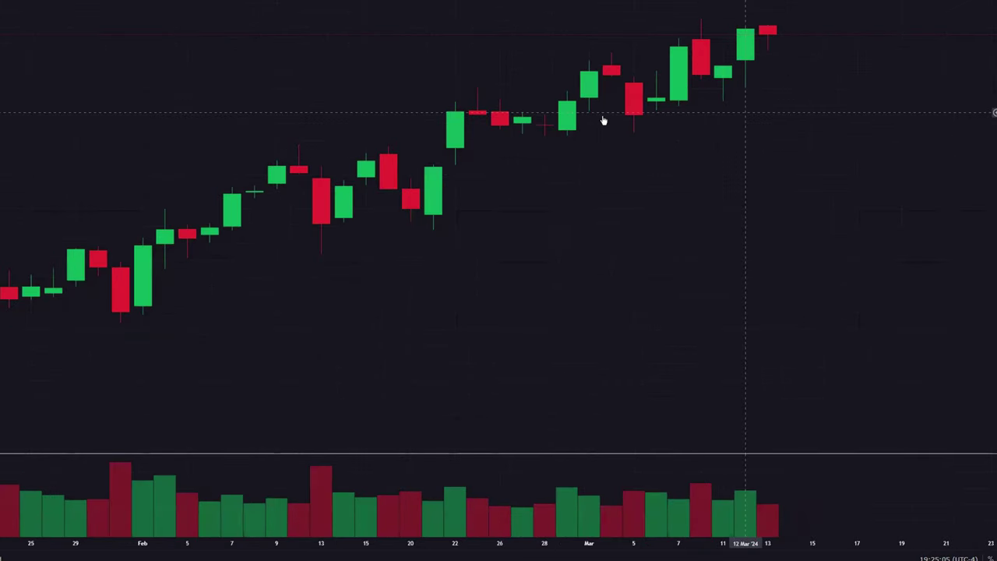
pyautogui.scroll(1, 601, 135)
pyautogui.scroll(-2, 601, 134)
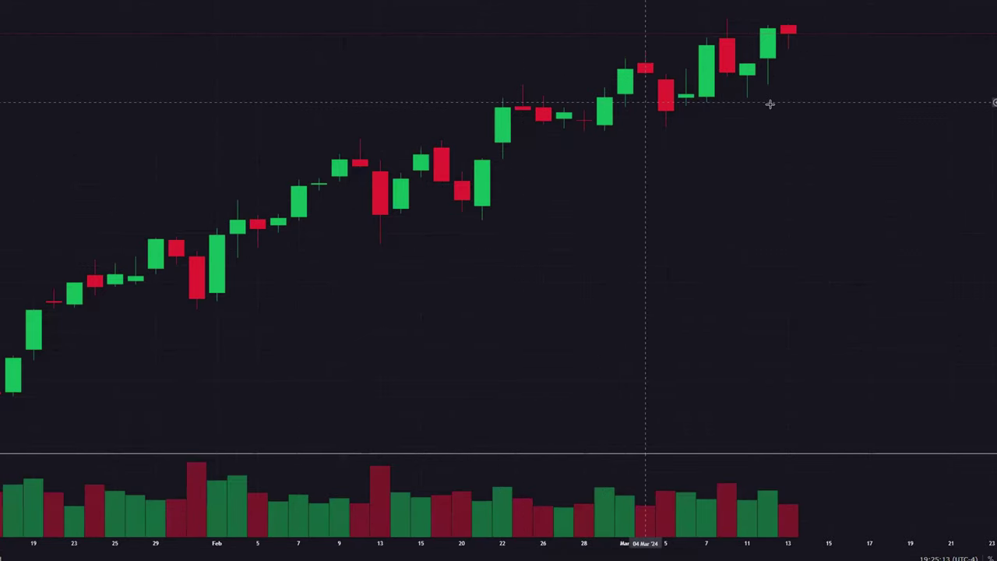
pyautogui.scroll(-2, 762, 103)
pyautogui.scroll(-2, 752, 104)
pyautogui.scroll(3, 347, 72)
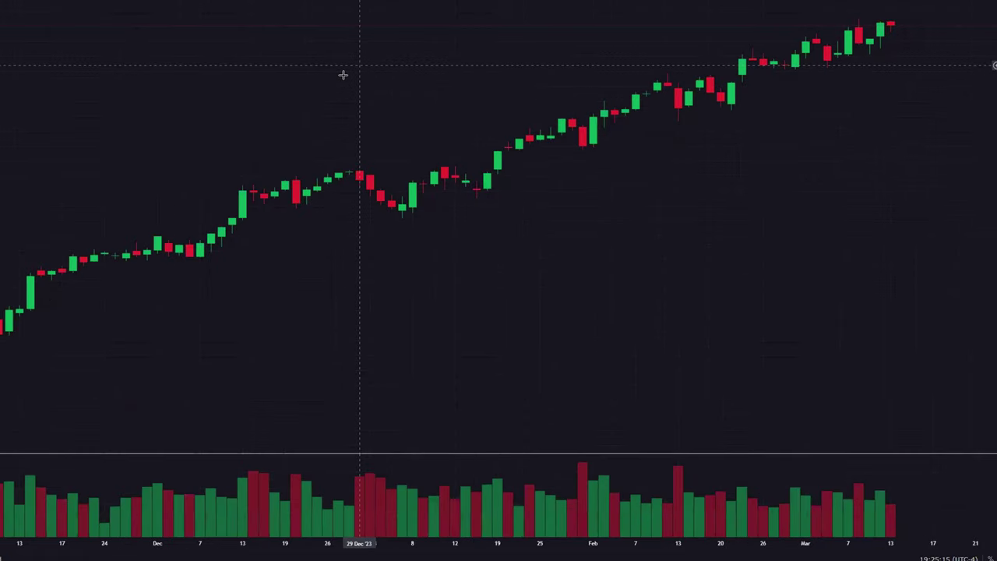
pyautogui.scroll(3, 341, 77)
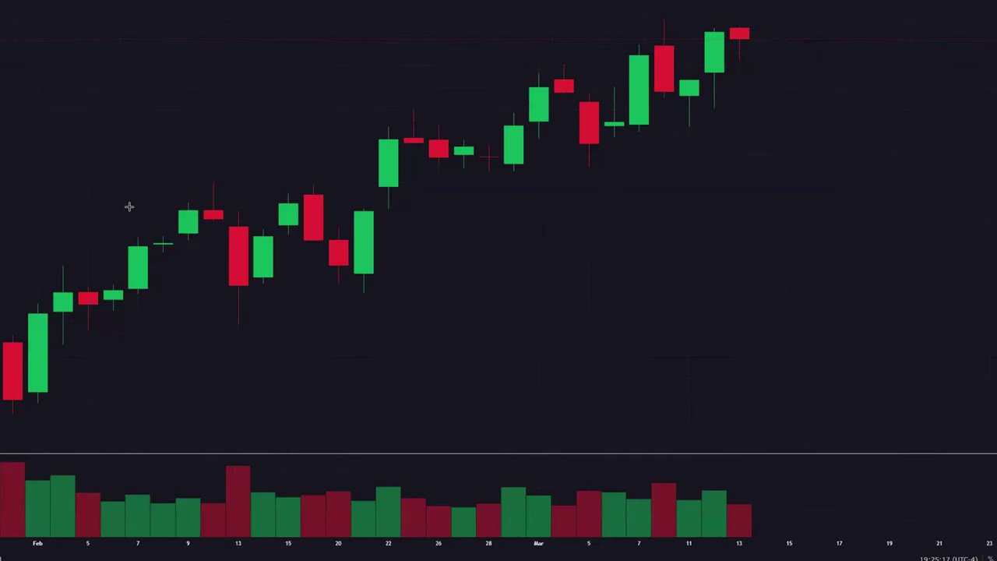
pyautogui.scroll(-2, 642, 154)
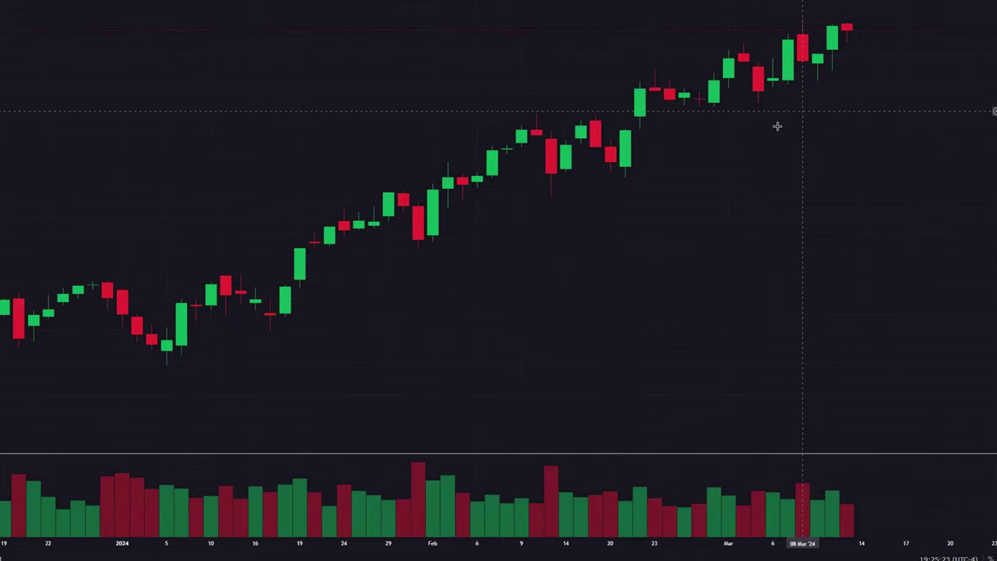
# Step: Draw green horizontal lines at the wick highs of the 23 February, 12 February, 4 March and 8 March candles
pyautogui.scroll(2, 781, 38)
pyautogui.scroll(2, 764, 60)
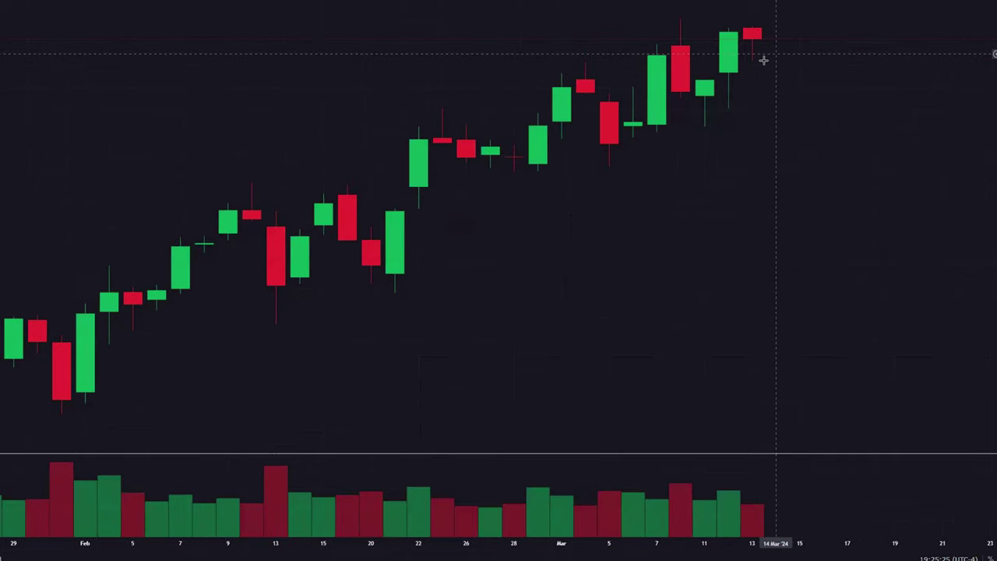
pyautogui.scroll(1, 764, 60)
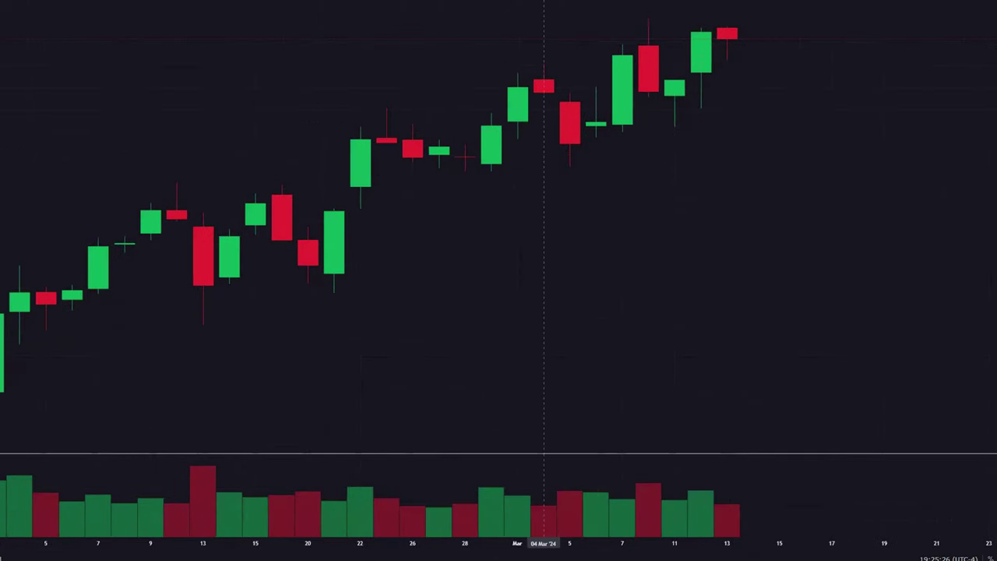
pyautogui.click(458, 108)
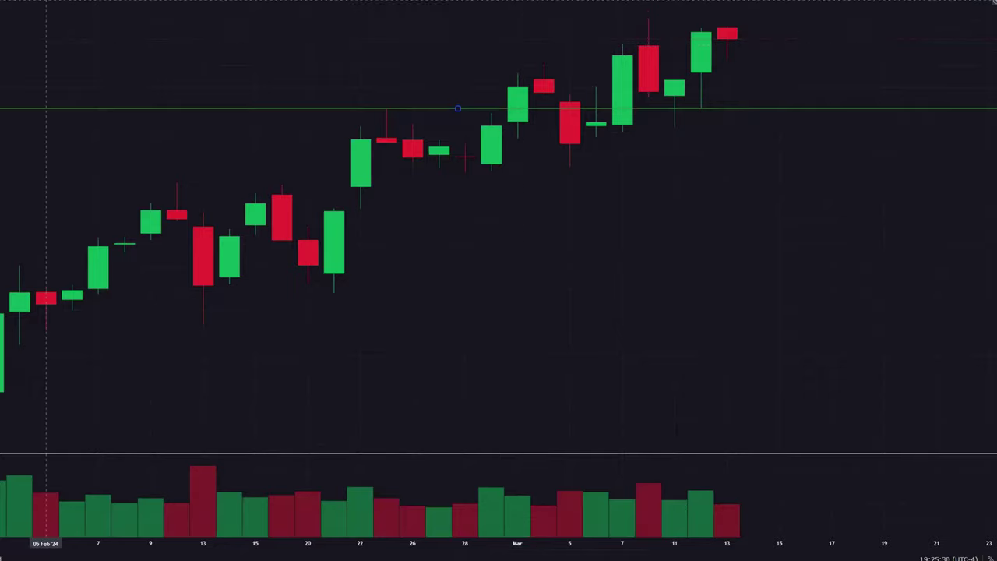
pyautogui.click(178, 182)
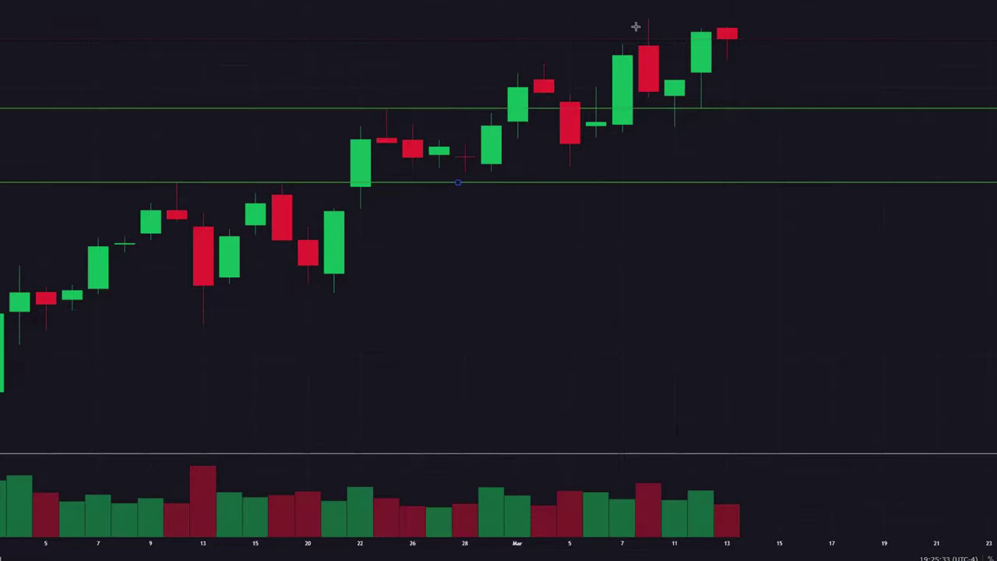
pyautogui.click(545, 63)
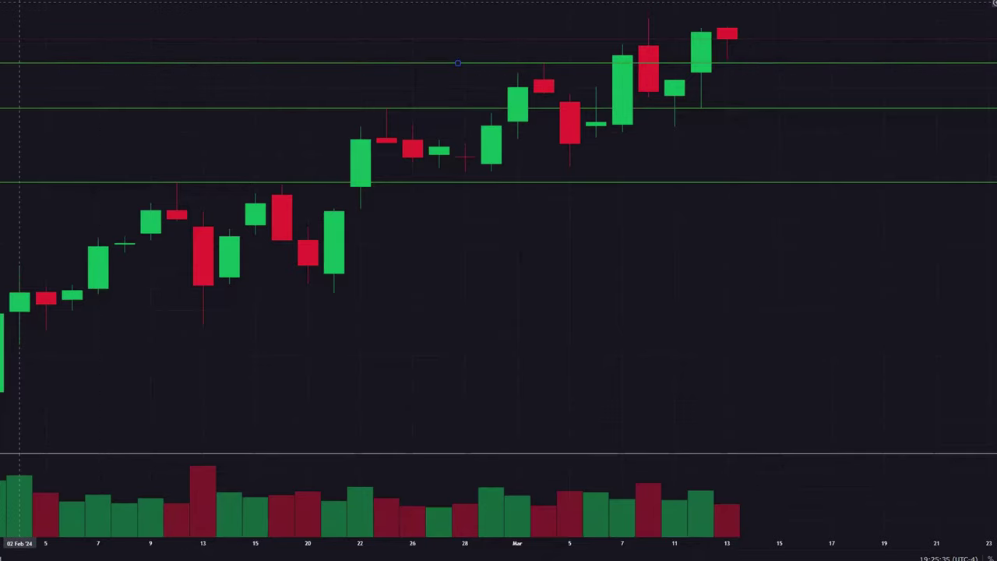
pyautogui.click(670, 18)
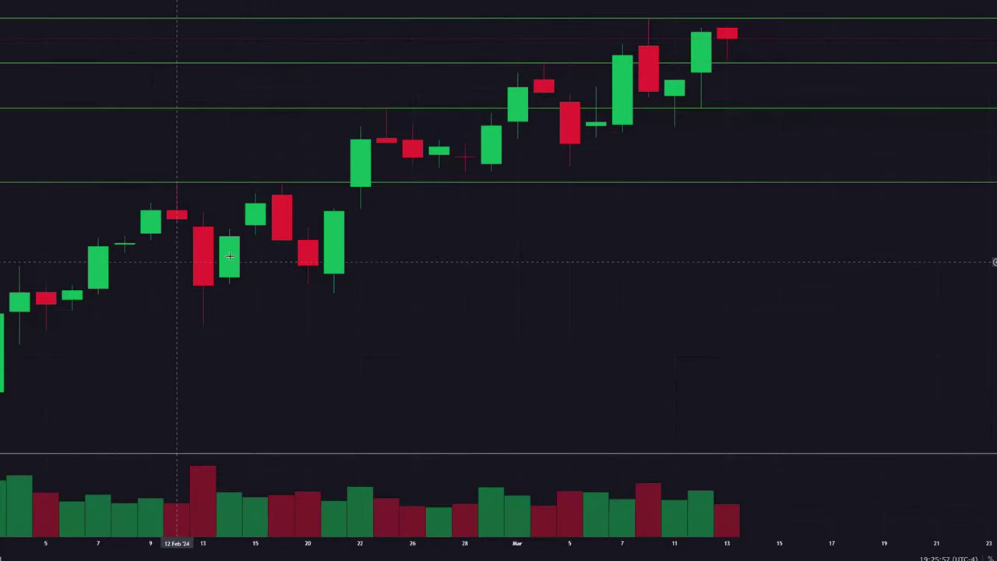
# Step: Switch the chart from daily candles to the 5-minute timeframe
pyautogui.scroll(-2, 230, 255)
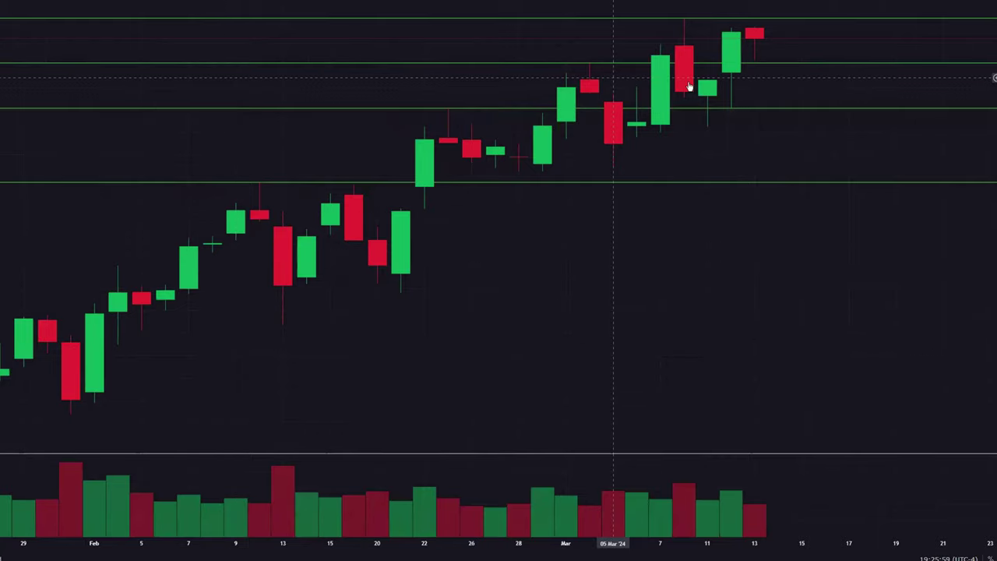
pyautogui.scroll(-2, 412, 211)
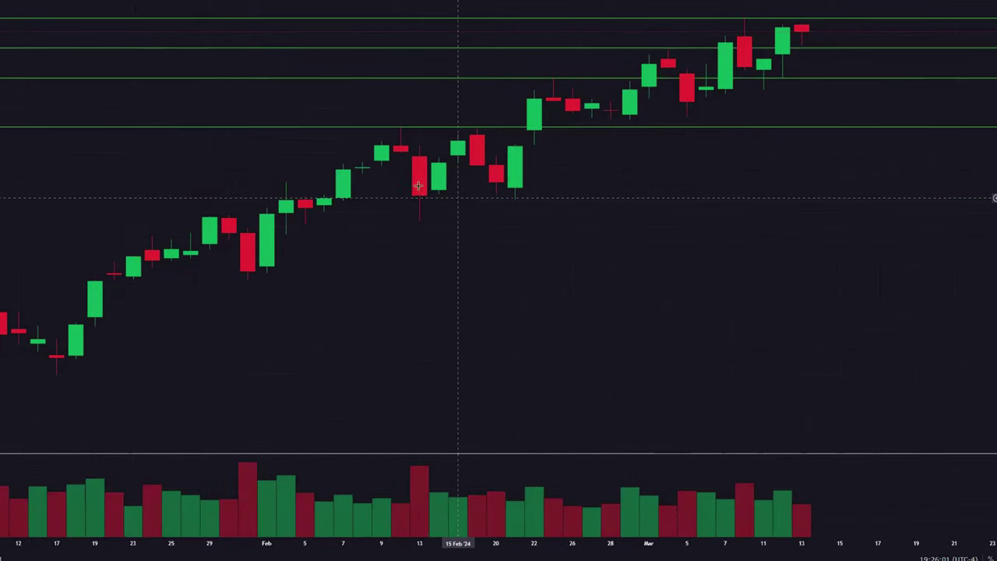
pyautogui.scroll(3, 413, 183)
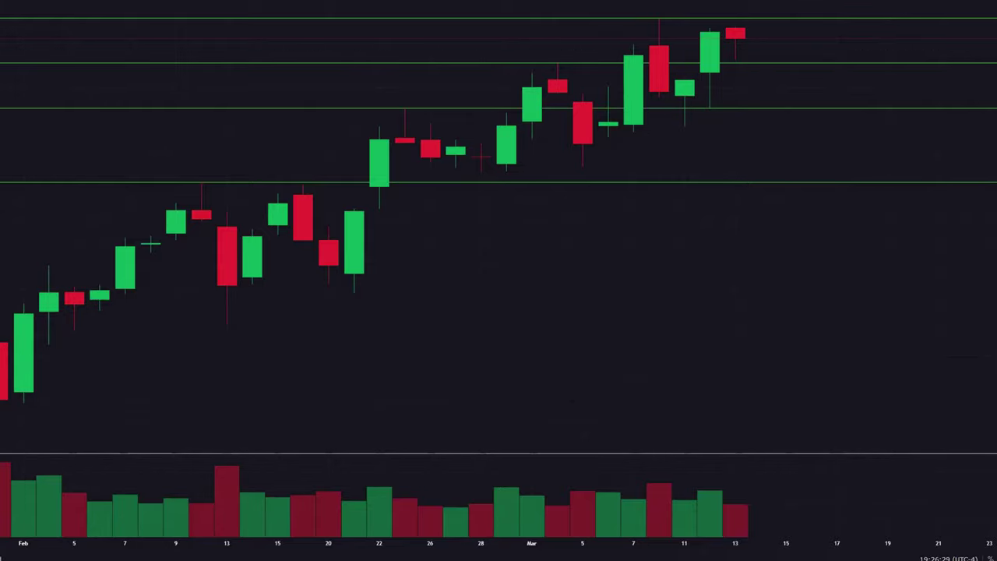
pyautogui.scroll(-2, 487, 71)
pyautogui.write('5')
pyautogui.press('Return')
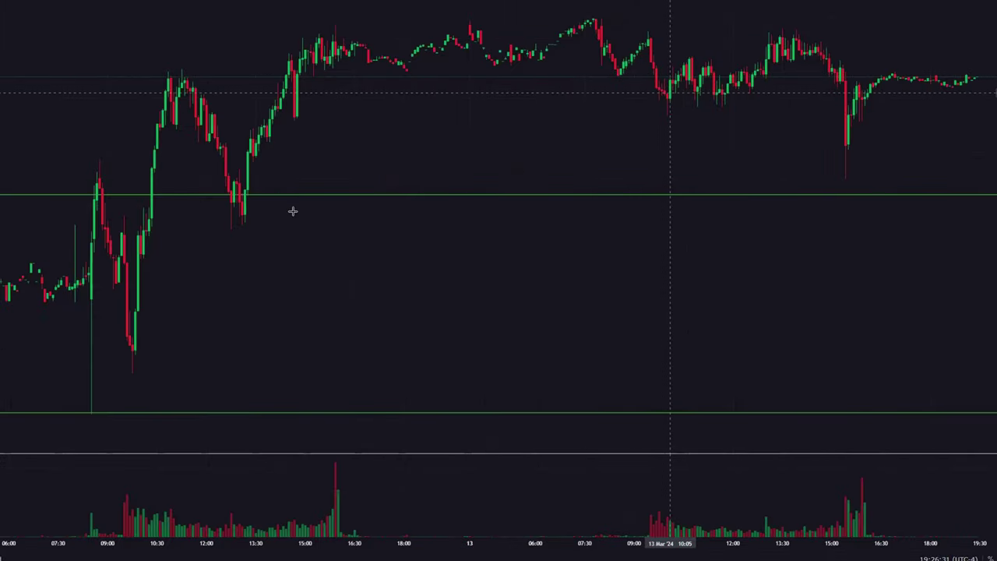
# Step: Examine how the 12 March 5-minute candles behave around the green levels drawn at the 4 March and 23 February highs
pyautogui.scroll(3, 359, 245)
pyautogui.scroll(2, 359, 245)
pyautogui.moveTo(359, 244); pyautogui.dragTo(567, 213)
pyautogui.scroll(2, 566, 214)
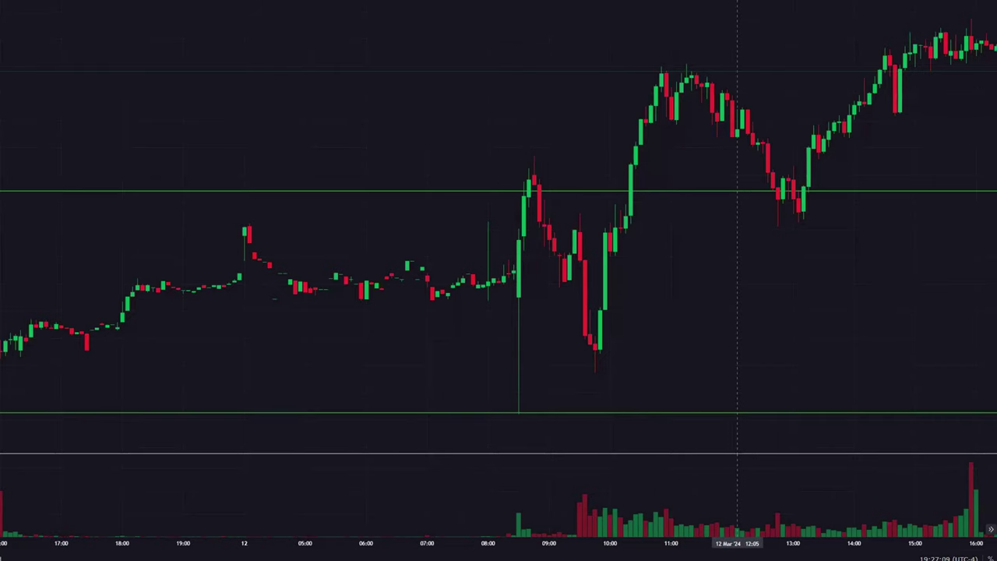
pyautogui.scroll(-2, 756, 4)
pyautogui.hscroll(1, 762, 1)
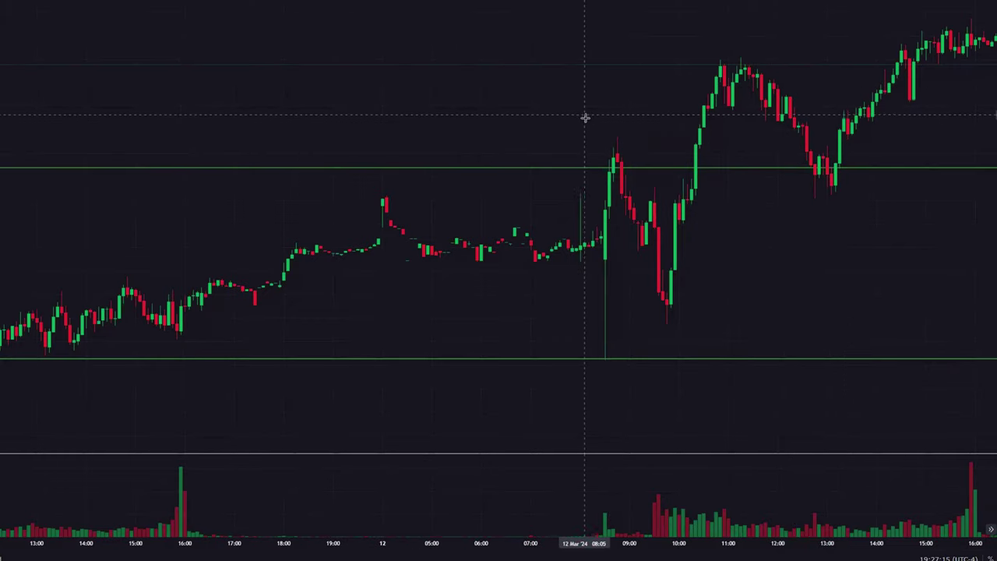
pyautogui.scroll(2, 586, 116)
pyautogui.scroll(1, 532, 192)
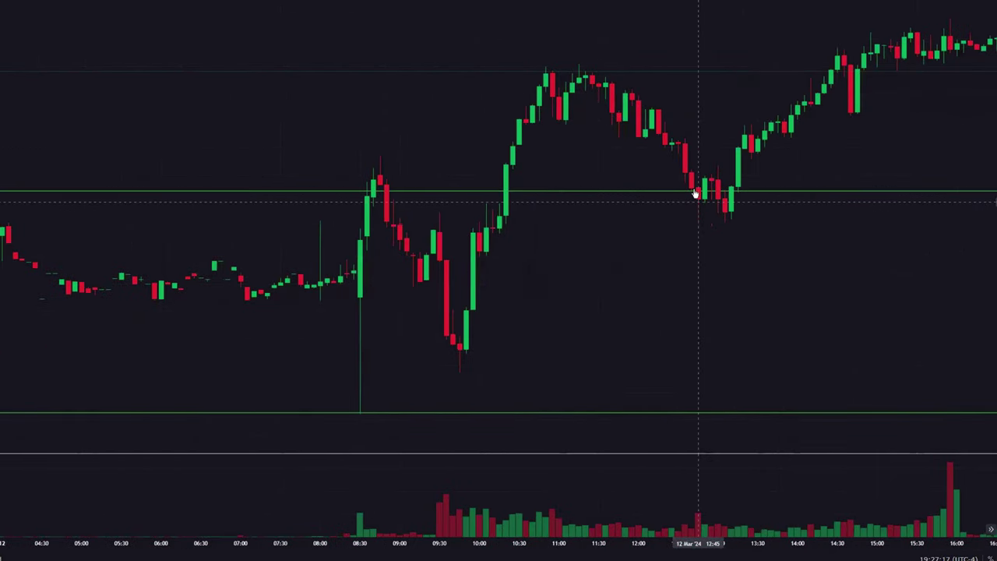
pyautogui.scroll(2, 545, 205)
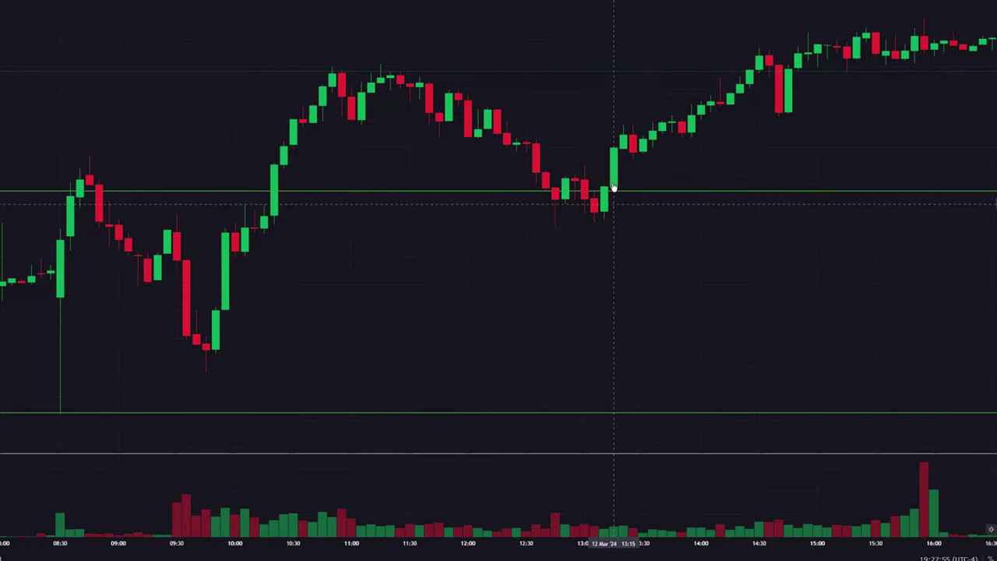
pyautogui.moveTo(768, 138); pyautogui.dragTo(681, 143)
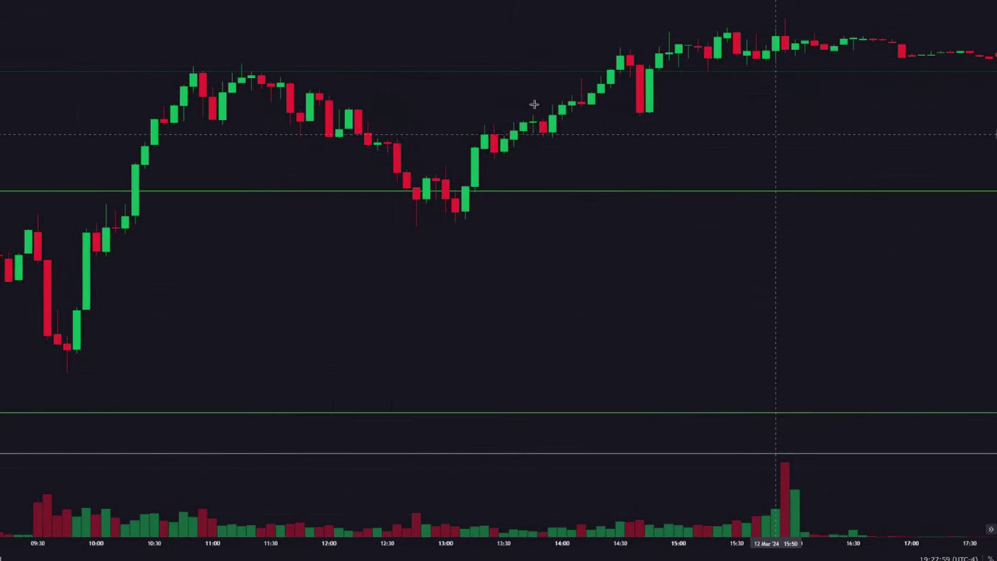
# Step: Examine the 5 to 11 March 5-minute price action around the green level drawn at the 23 February high
pyautogui.moveTo(587, 160); pyautogui.dragTo(762, 217)
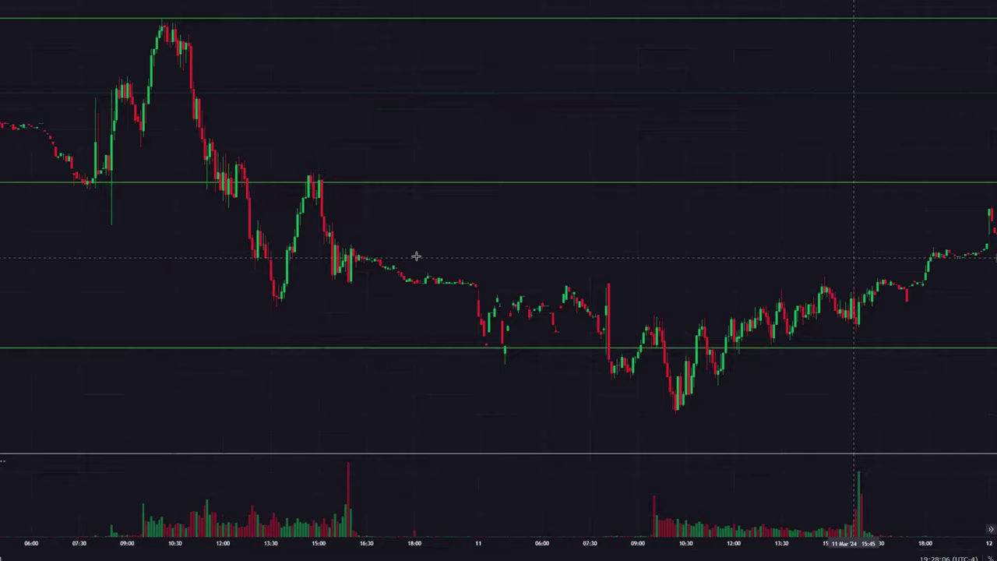
pyautogui.scroll(-3, 430, 247)
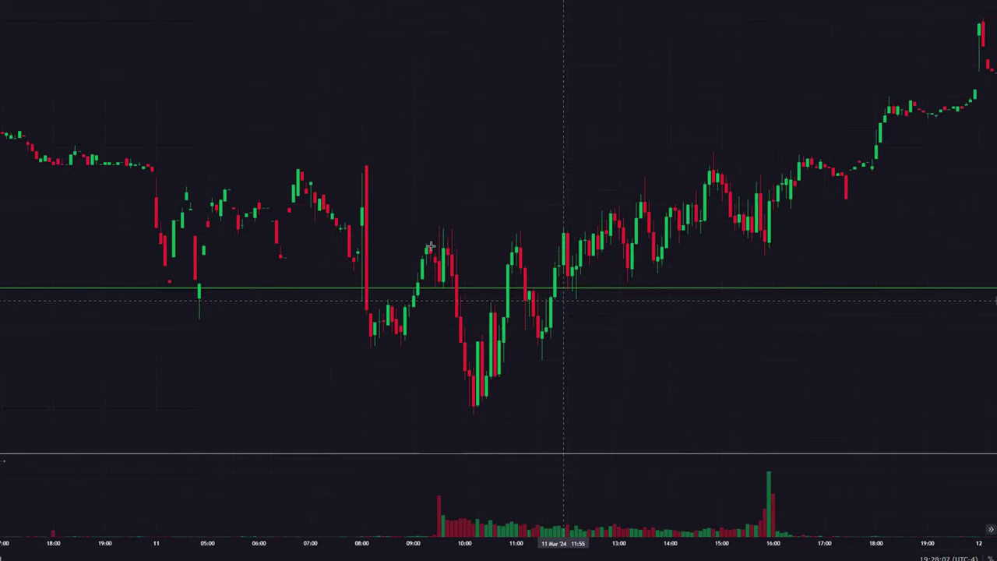
pyautogui.scroll(5, 430, 248)
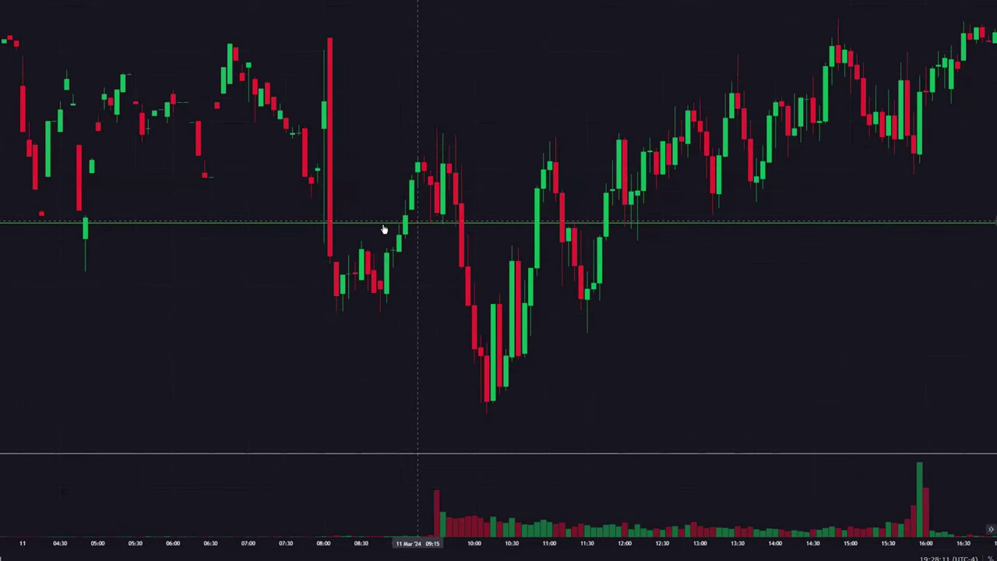
pyautogui.scroll(-4, 343, 272)
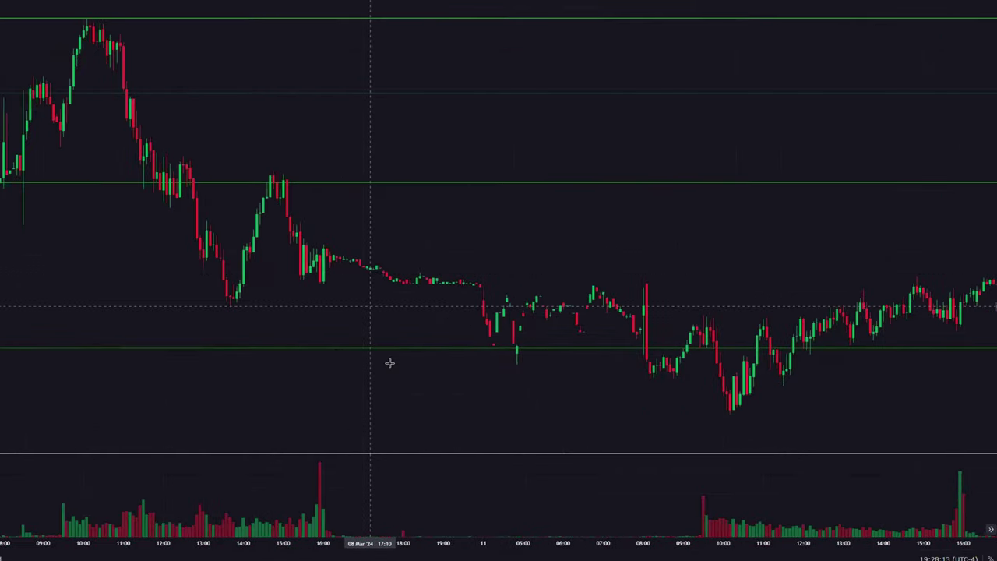
pyautogui.scroll(-4, 269, 350)
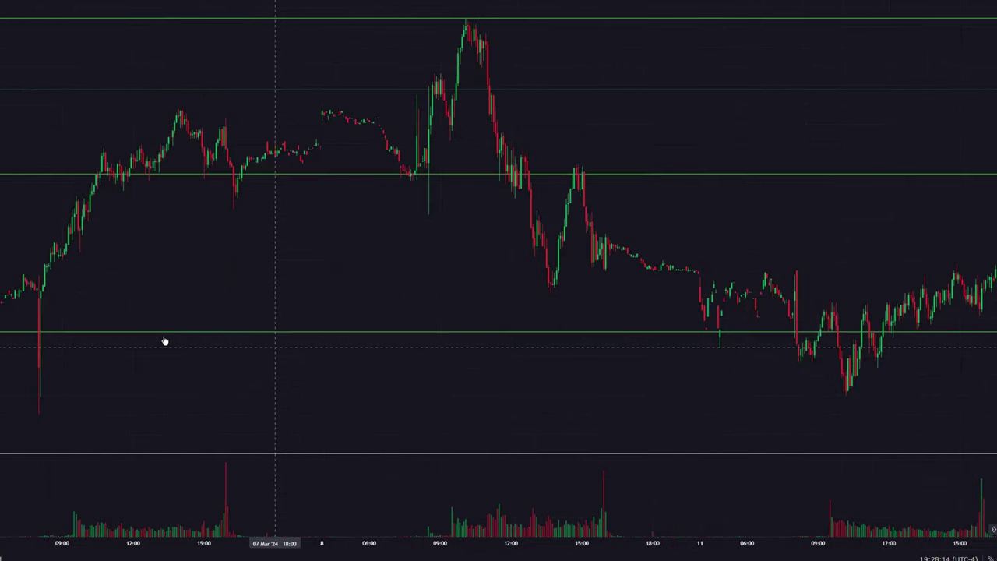
pyautogui.scroll(-3, 165, 340)
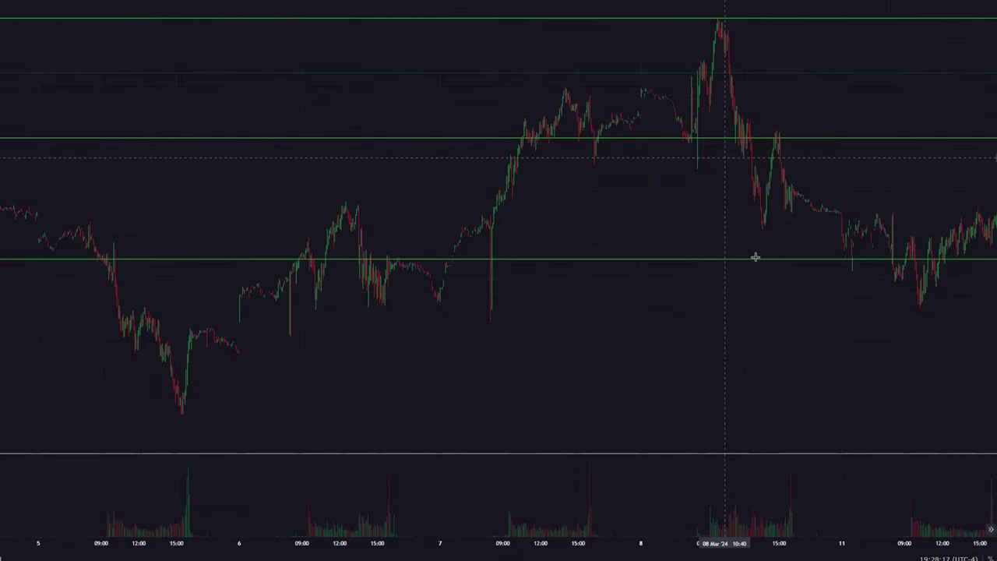
pyautogui.scroll(8, 755, 257)
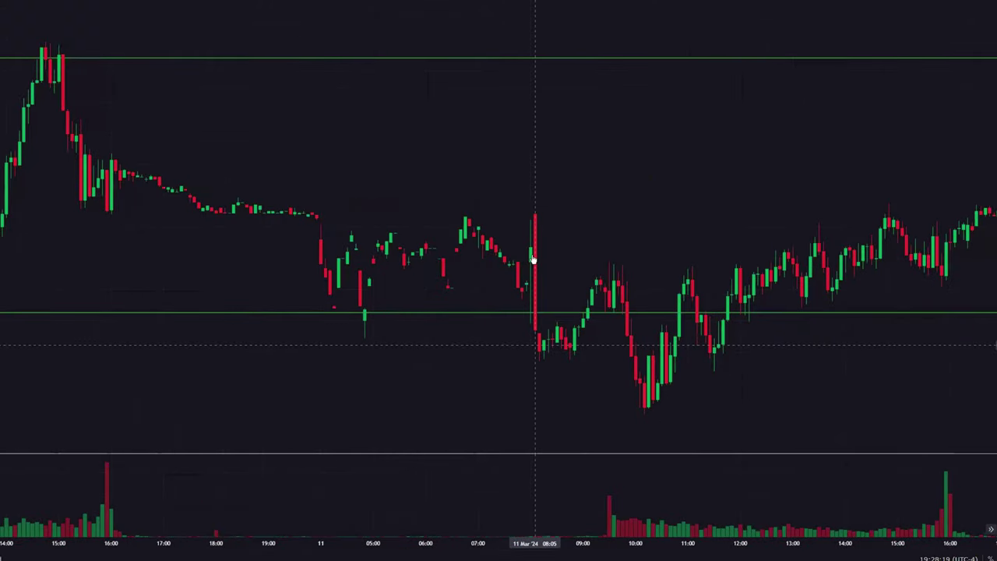
pyautogui.scroll(2, 533, 259)
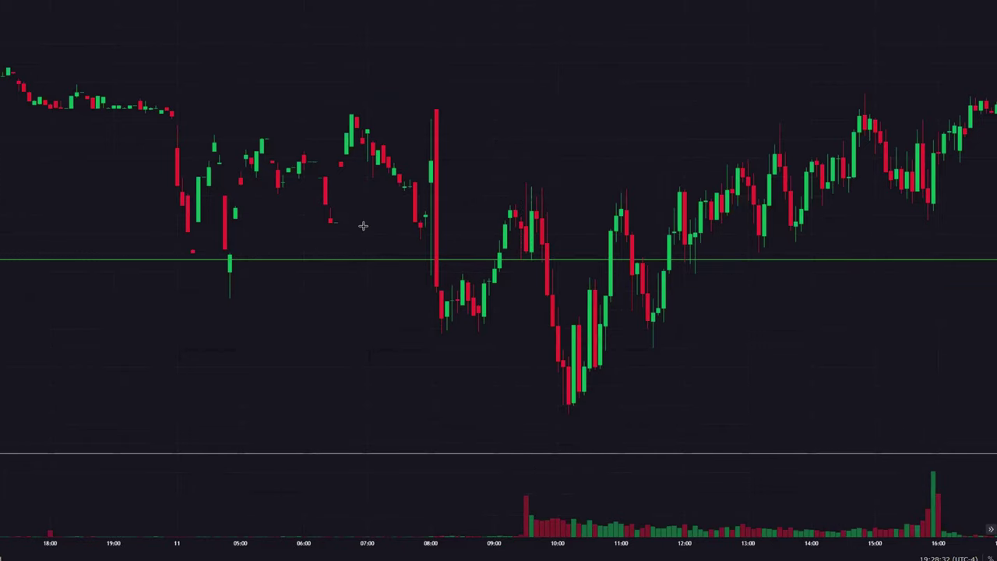
# Step: Return the chart to the daily timeframe and draw a green horizontal line at the 16 February candle's wick high
pyautogui.write('D')
pyautogui.press('Return')
pyautogui.scroll(5, 579, 173)
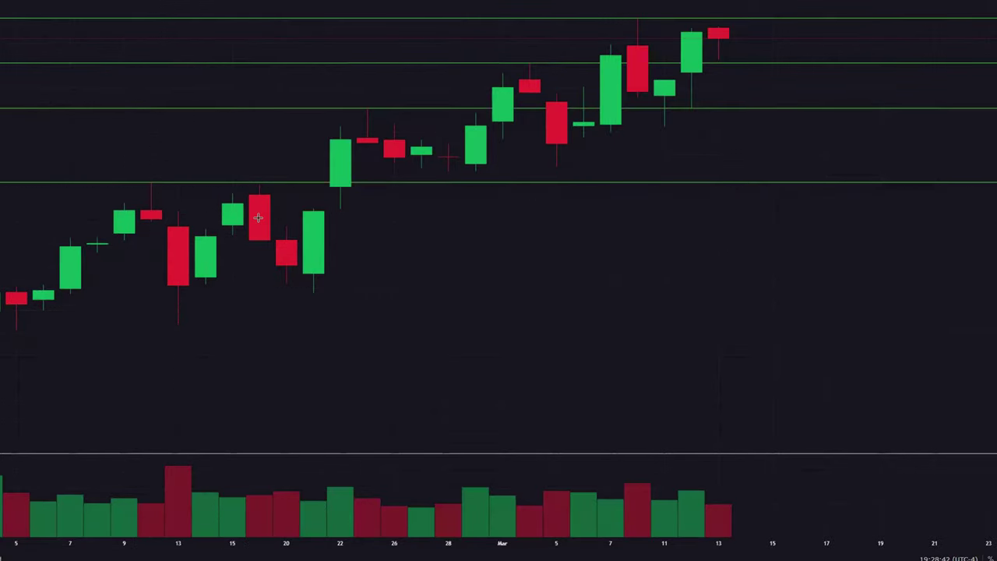
pyautogui.click(262, 185)
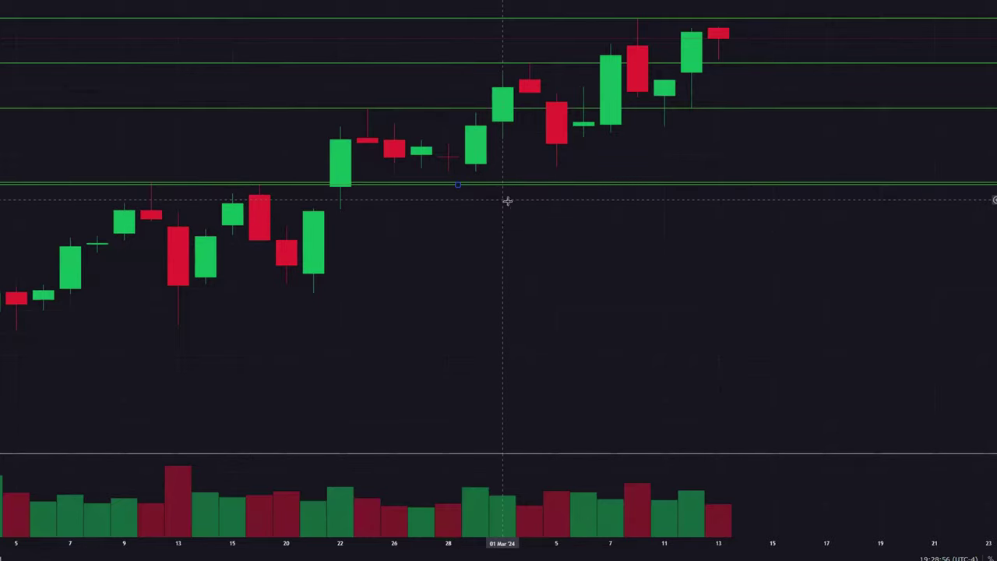
# Step: Mark the 28–29 February lows and the 11 March low with red horizontal support lines
pyautogui.scroll(3, 458, 229)
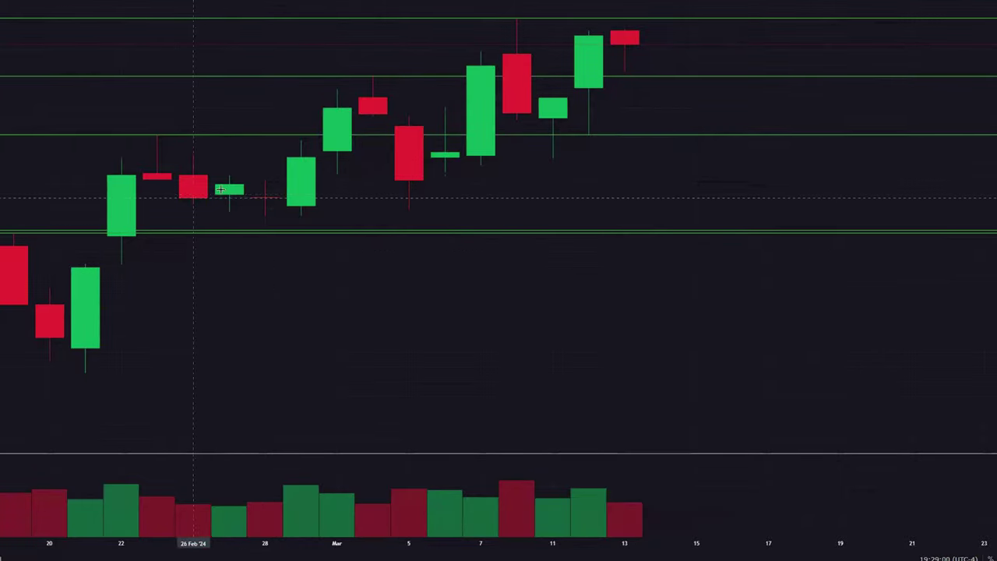
pyautogui.click(327, 217)
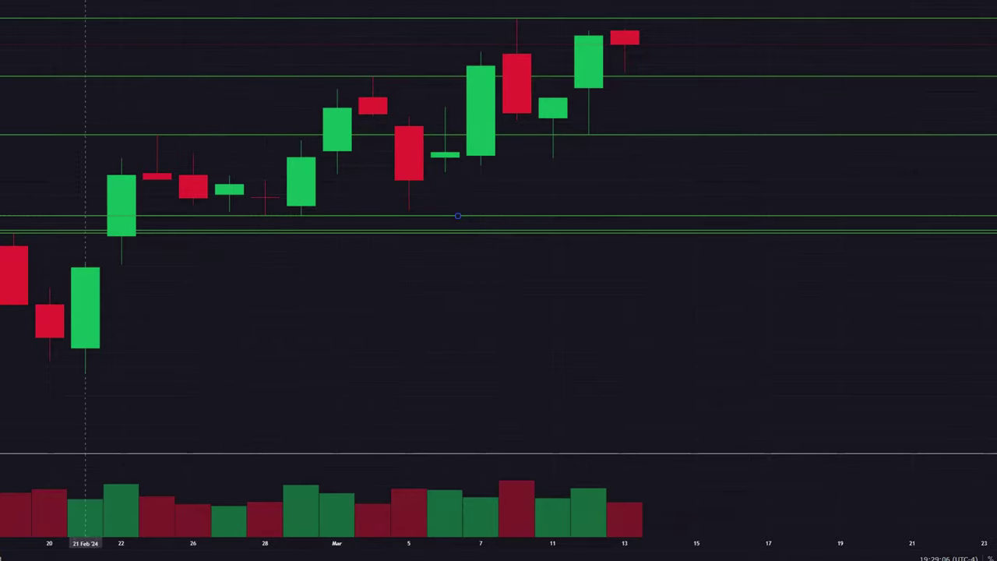
pyautogui.click(148, 2)
pyautogui.click(140, 70)
pyautogui.click(382, 200)
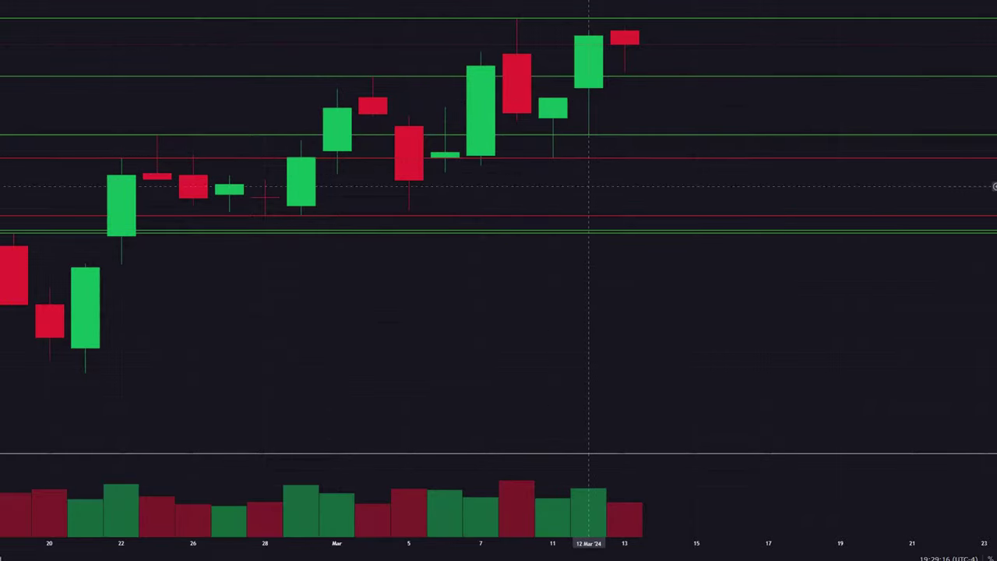
pyautogui.scroll(2, 690, 173)
pyautogui.scroll(-2, 514, 234)
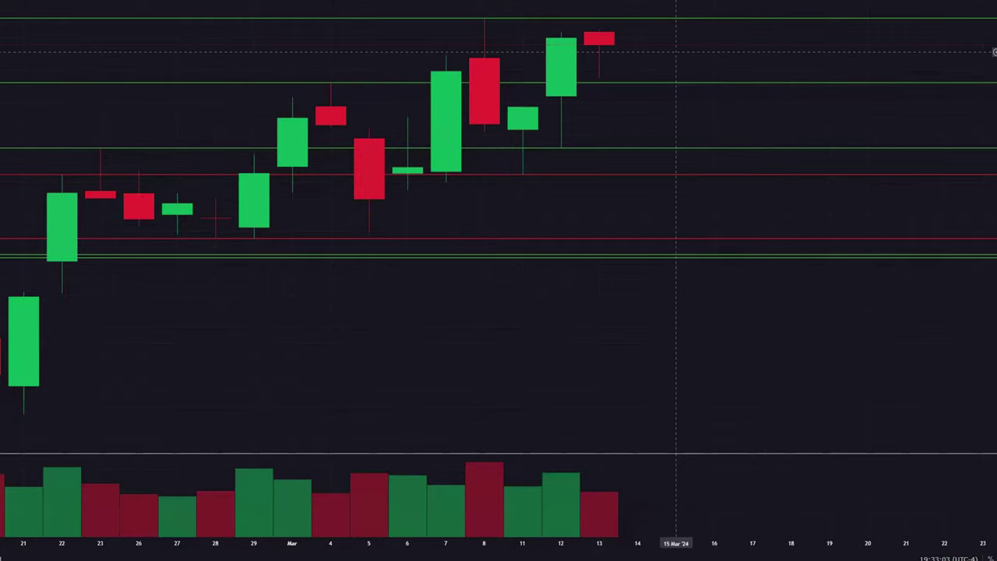
# Step: Switch to the QQQ chart and remove all of its existing drawings
pyautogui.moveTo(592, 557)
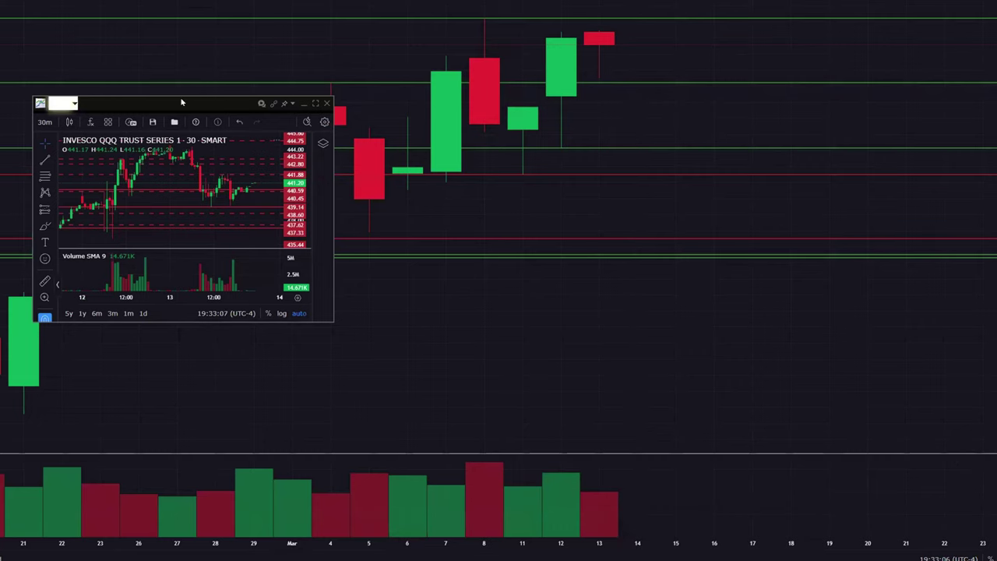
pyautogui.rightClick(144, 239)
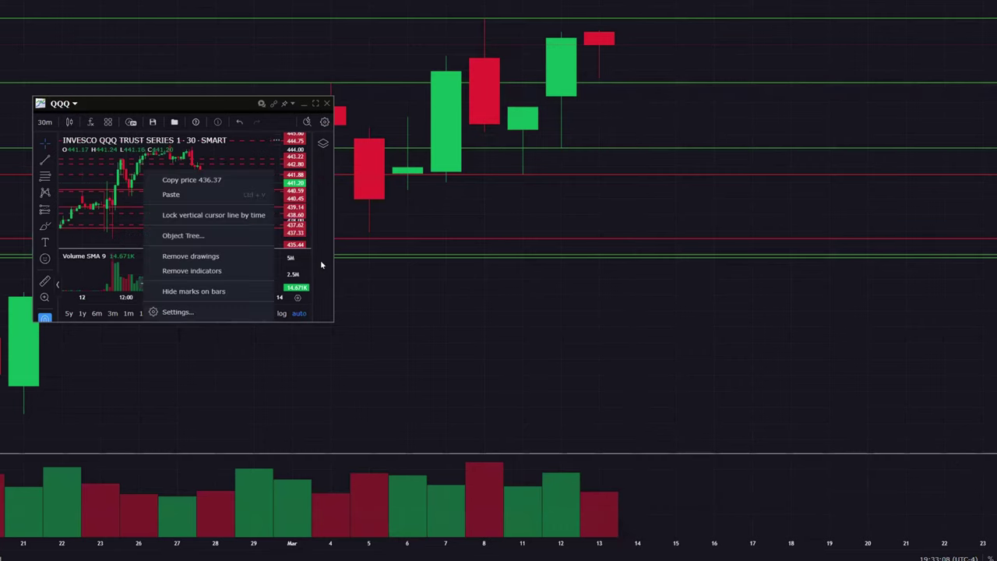
pyautogui.click(204, 256)
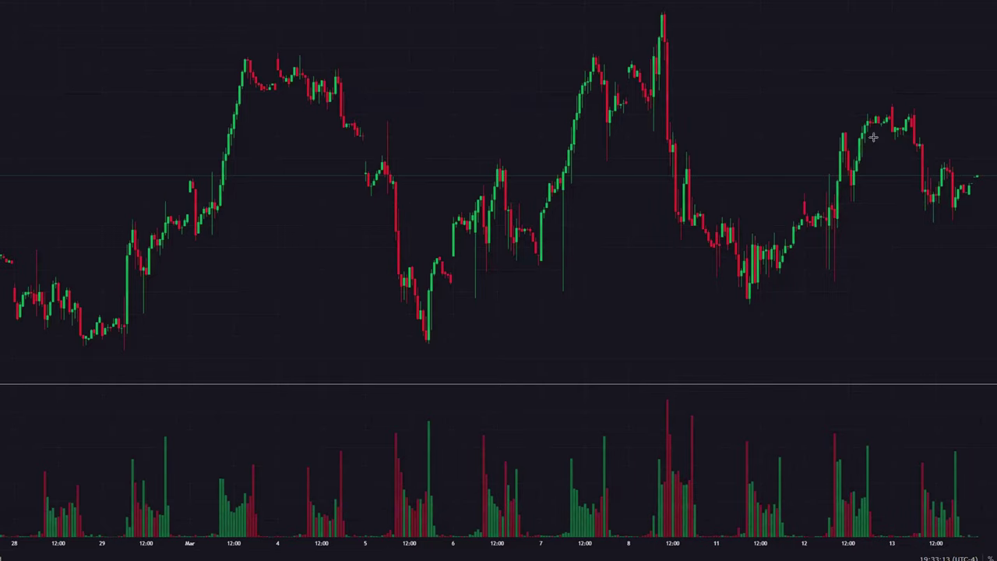
# Step: Set the QQQ chart to the daily timeframe and draw a green horizontal line at the 4 March candle's wick high
pyautogui.write('1D')
pyautogui.press('Return')
pyautogui.scroll(10, 866, 118)
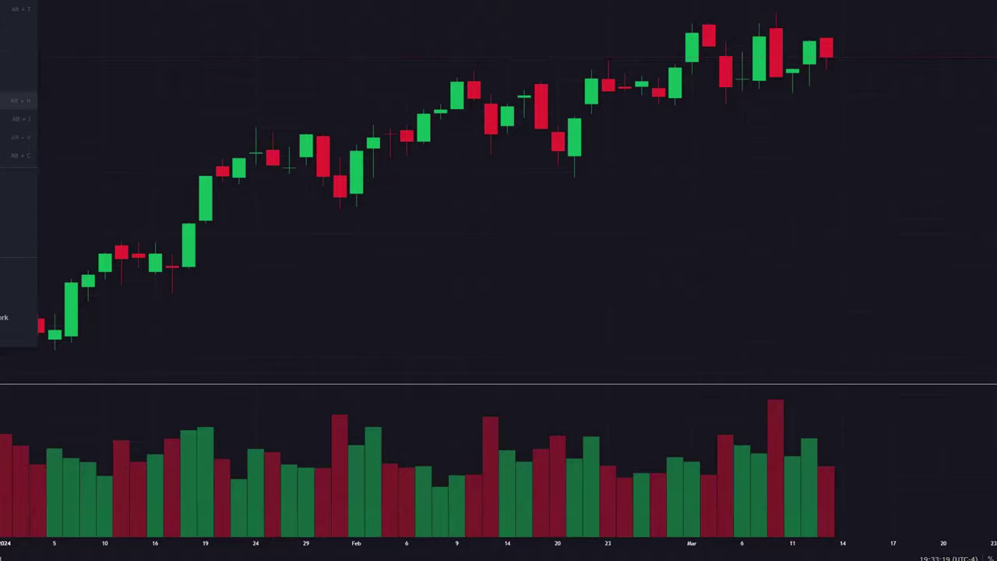
pyautogui.scroll(5, 594, 78)
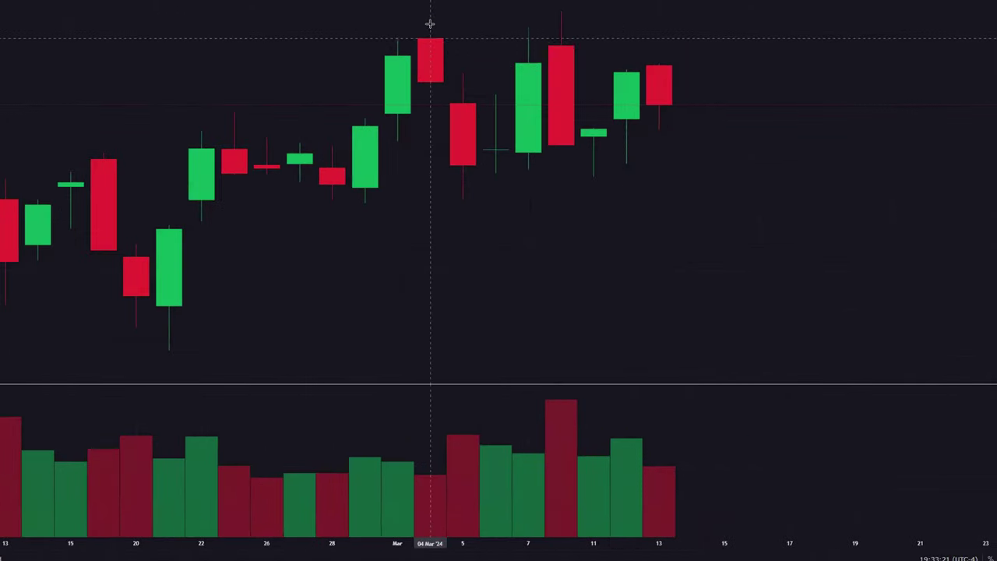
pyautogui.click(431, 24)
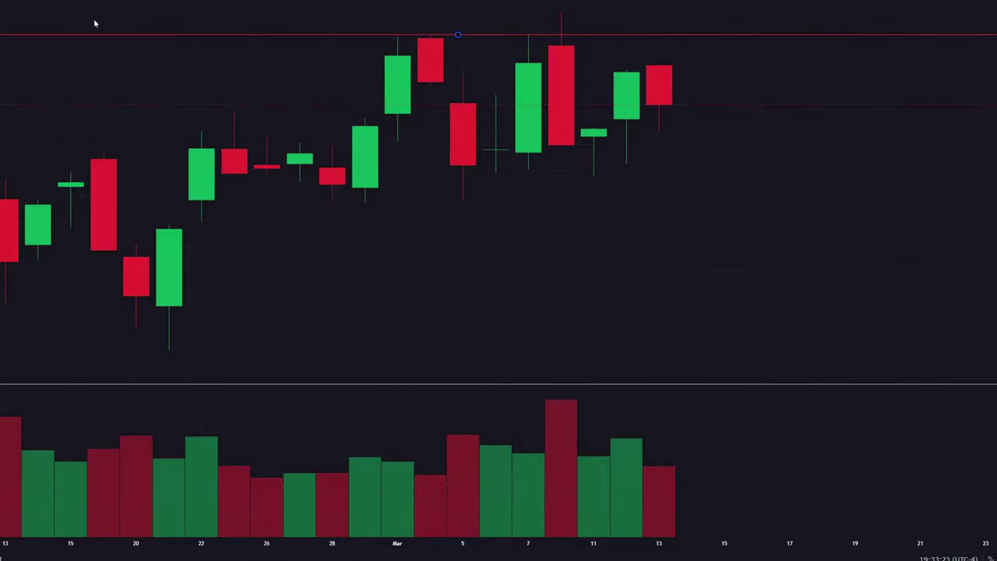
pyautogui.click(95, 23)
pyautogui.click(108, 72)
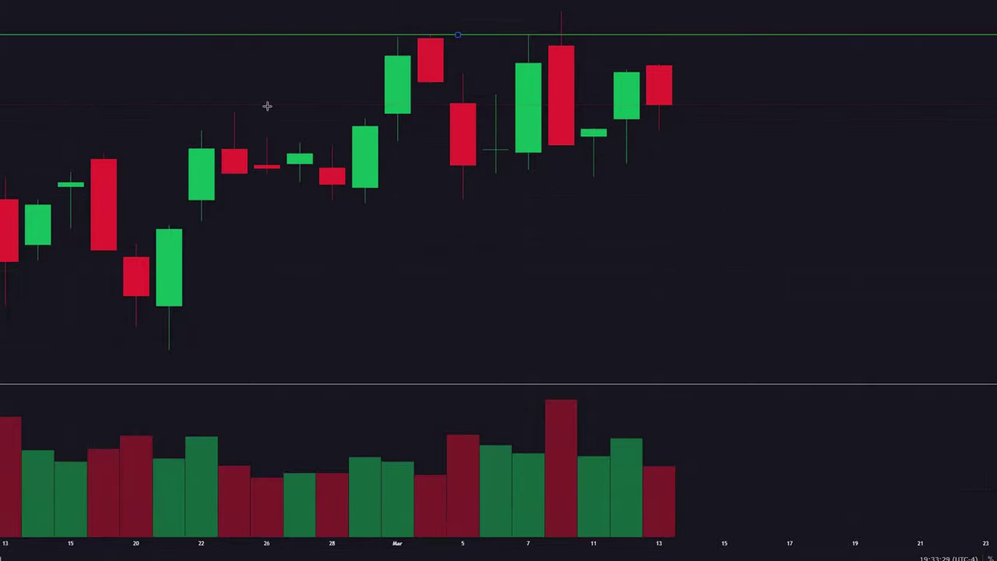
# Step: Draw green horizontal lines at the wick highs of the 23, 12 and 16 February candles and the 8 March candle
pyautogui.click(230, 105)
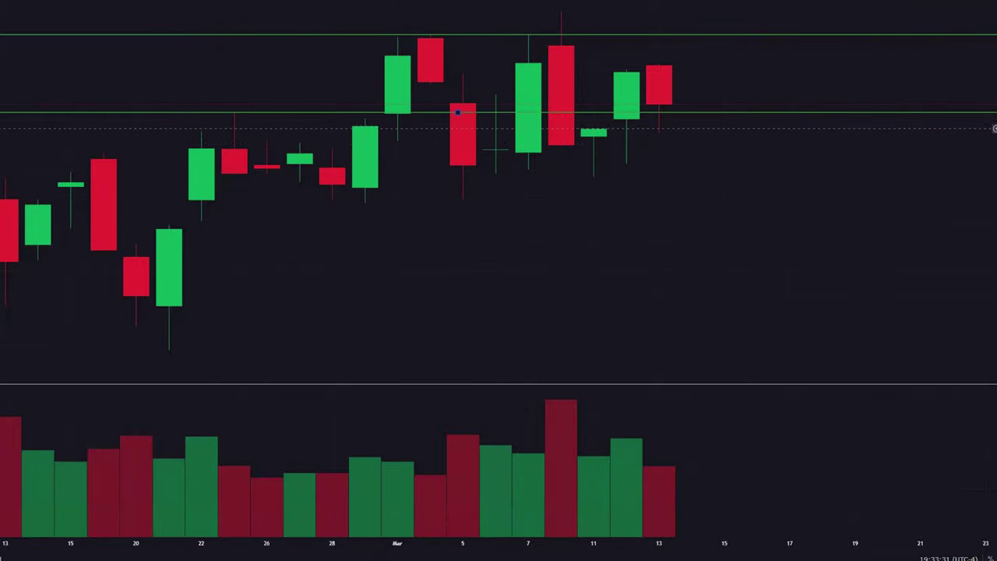
pyautogui.scroll(-2, 179, 216)
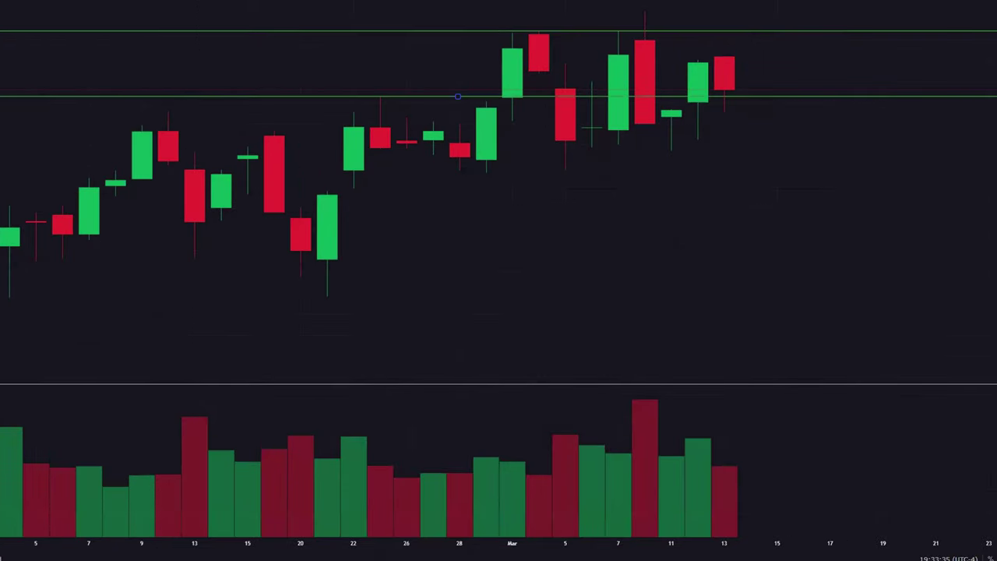
pyautogui.click(172, 109)
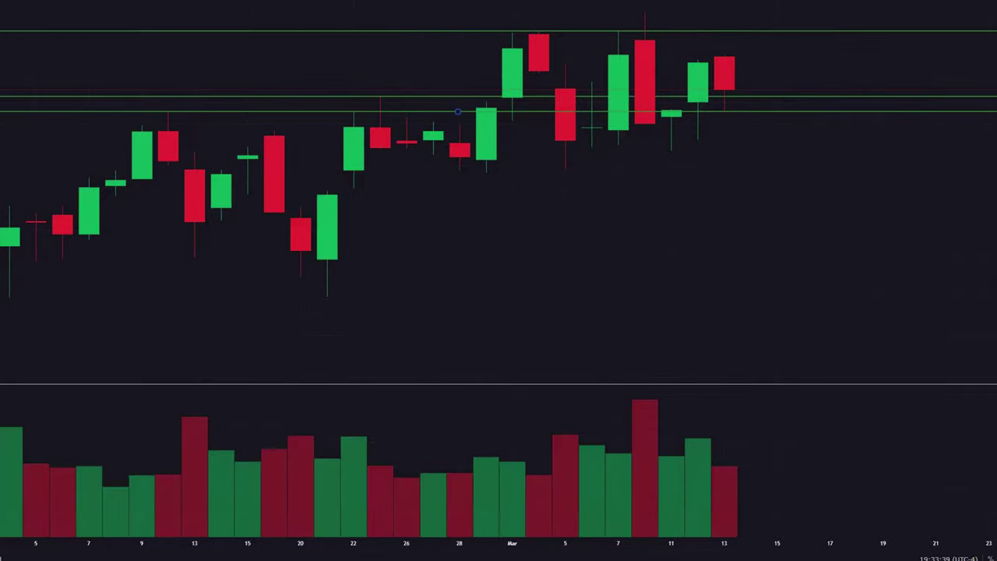
pyautogui.click(282, 127)
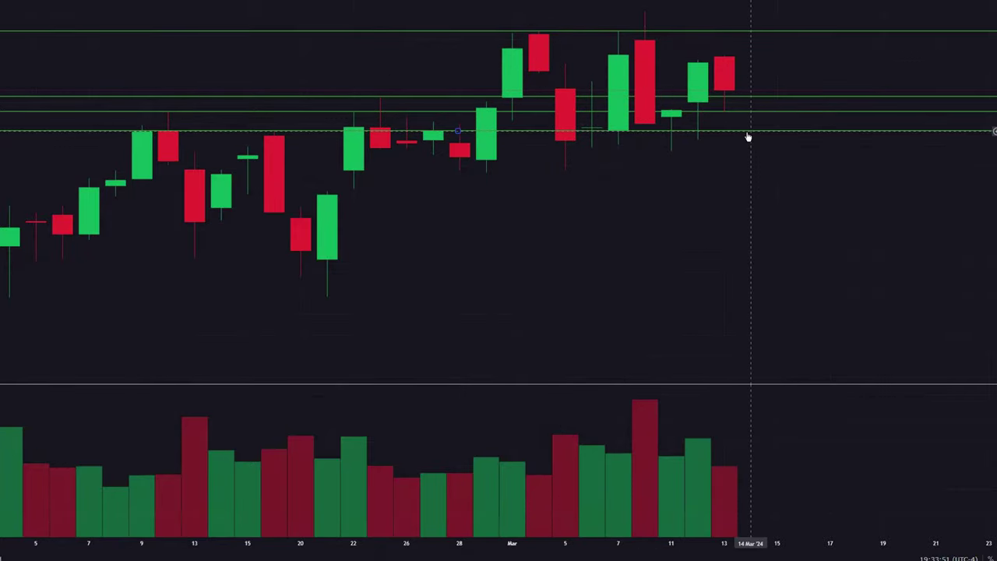
pyautogui.scroll(2, 676, 153)
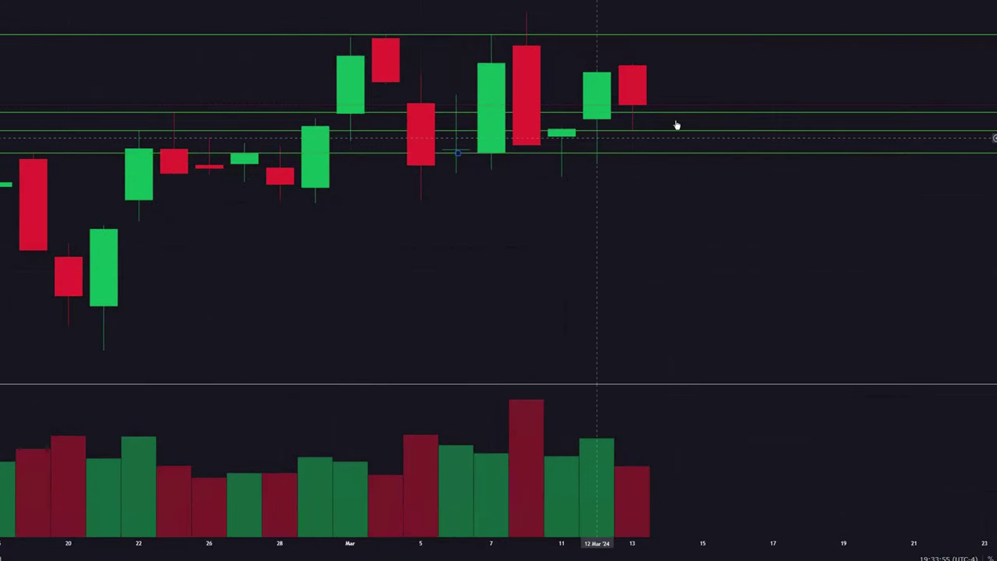
pyautogui.scroll(-1, 683, 119)
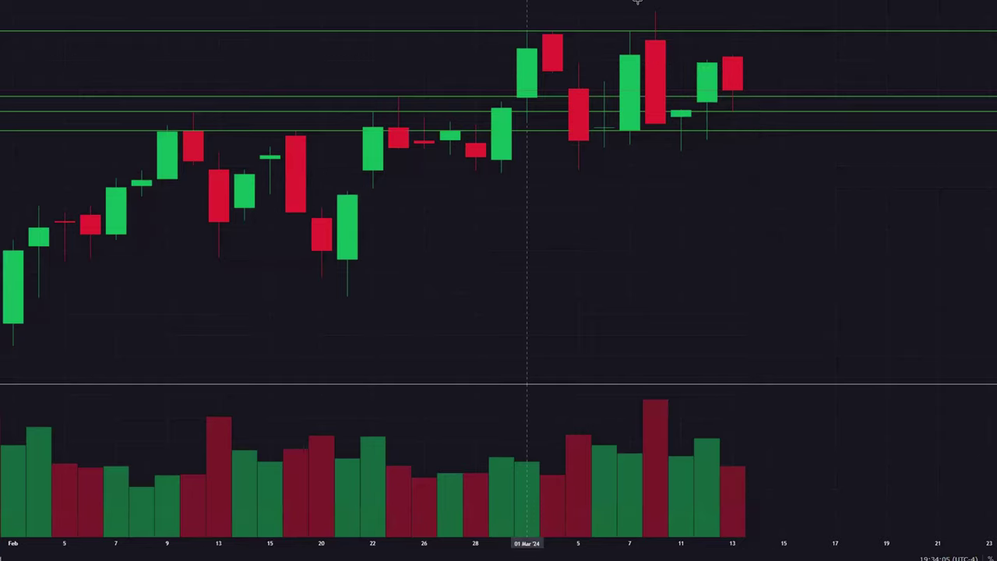
# Step: Switch to the SPY chart and set it to the daily timeframe, focusing on the late February to March candles
pyautogui.moveTo(604, 559)
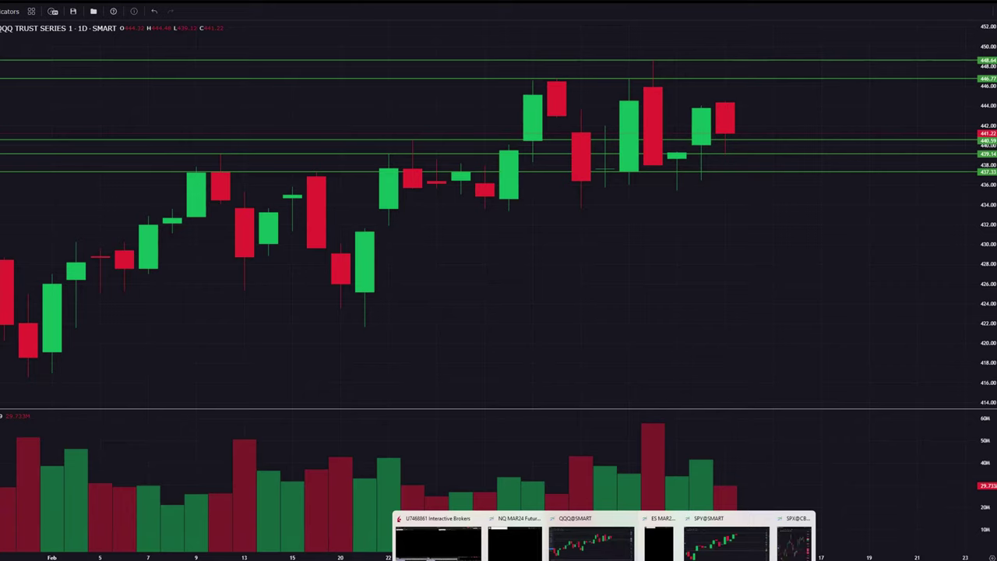
pyautogui.click(725, 538)
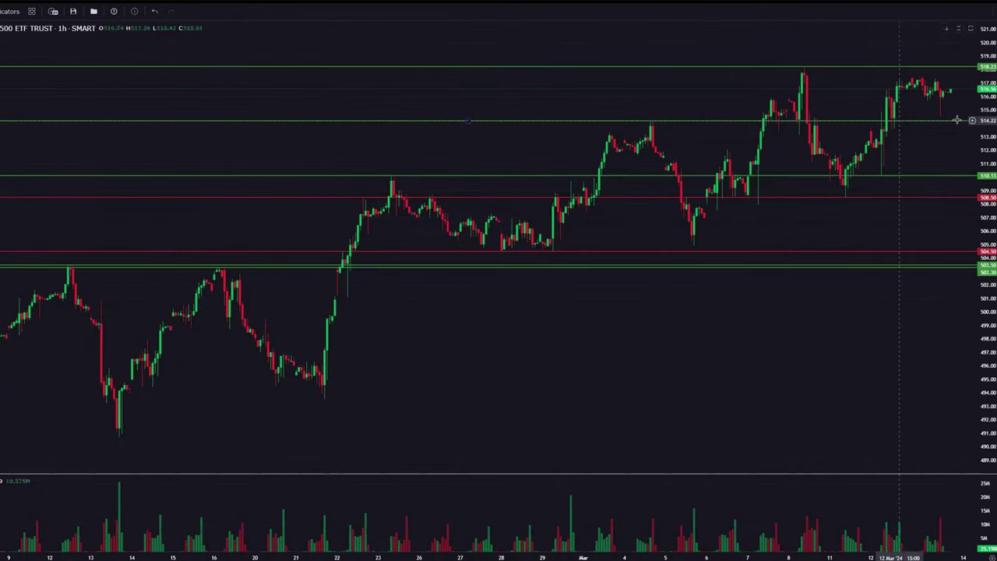
pyautogui.scroll(5, 947, 121)
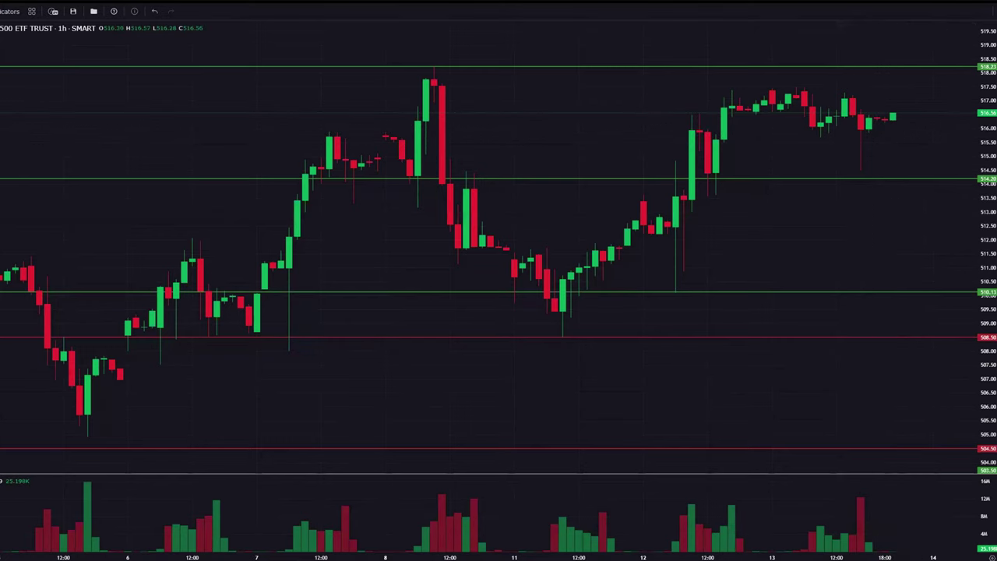
pyautogui.write('1D')
pyautogui.press('Return')
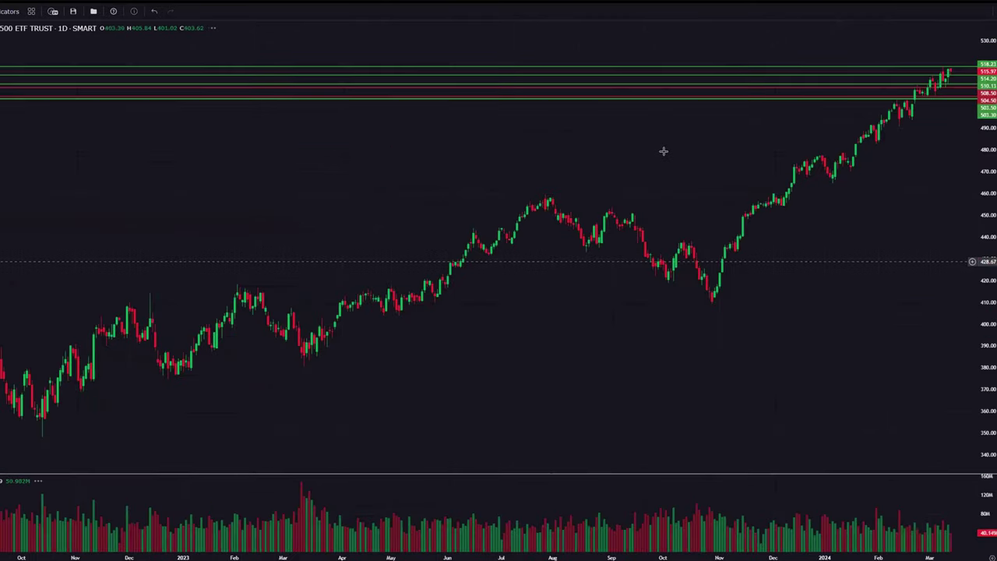
pyautogui.scroll(5, 780, 161)
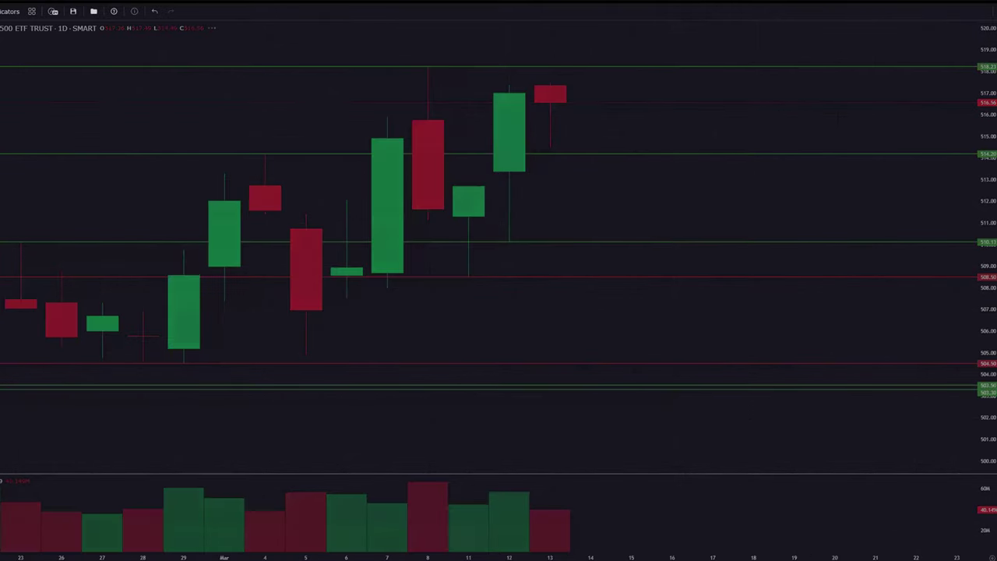
# Step: Set the SPY chart to the 1-hour timeframe and examine the 7 to 13 March candles around the marked levels
pyautogui.write('1h')
pyautogui.press('Return')
pyautogui.scroll(10, 869, 95)
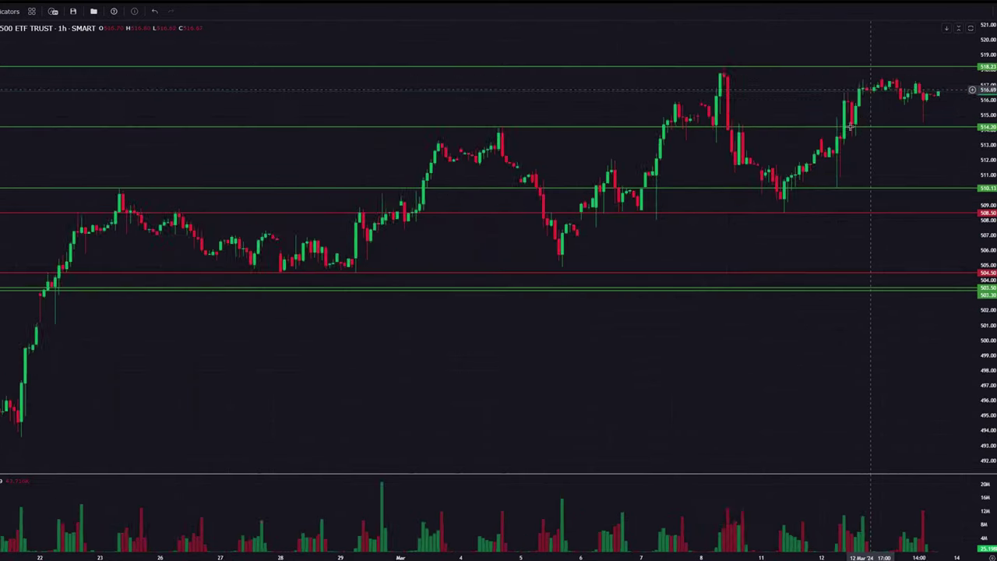
pyautogui.scroll(-5, 449, 152)
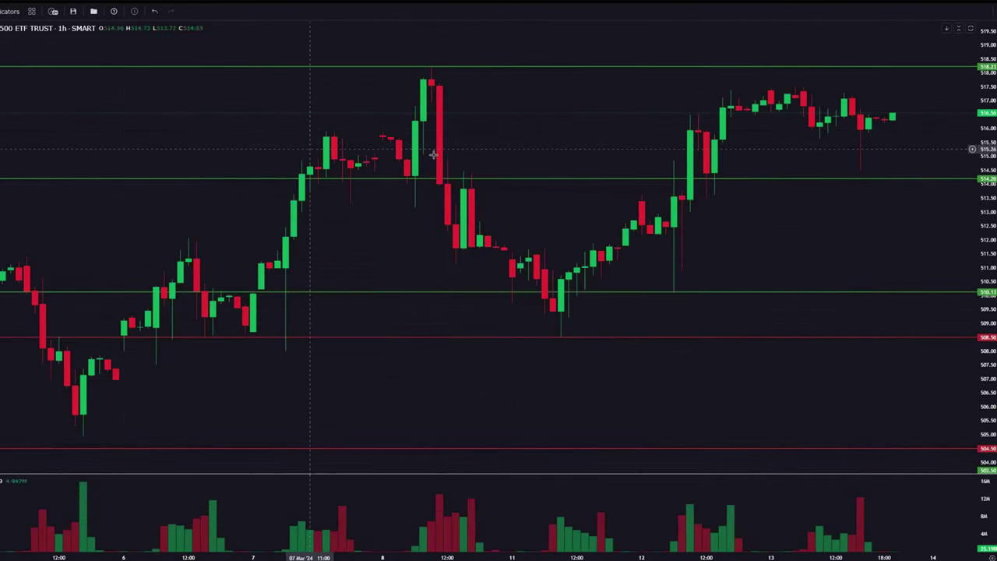
pyautogui.scroll(2, 433, 155)
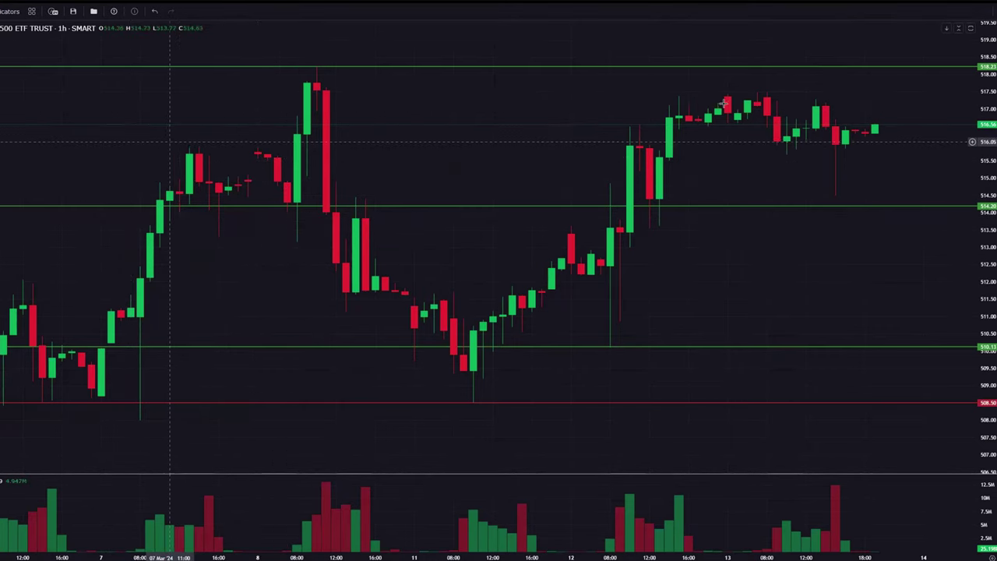
pyautogui.scroll(2, 746, 153)
pyautogui.scroll(-3, 771, 155)
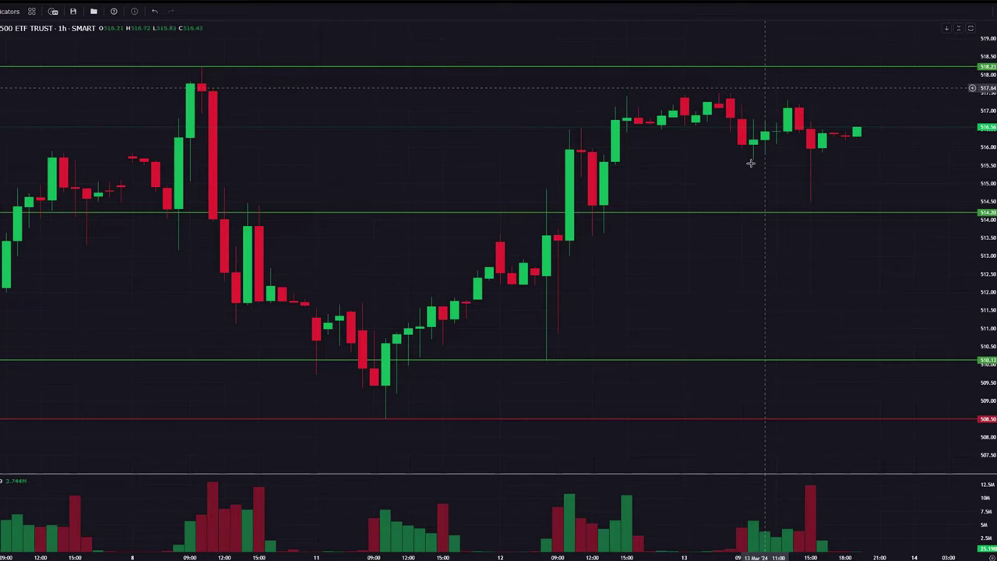
pyautogui.scroll(-3, 908, 91)
# Step: Draw a green horizontal line at about the 520 price level, above the 8 March high
pyautogui.scroll(-3, 990, 90)
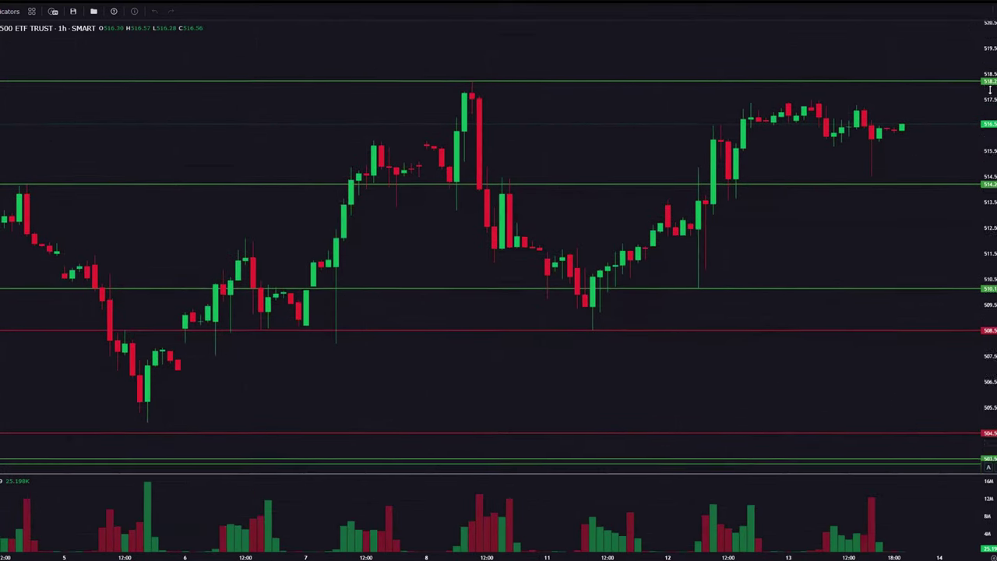
pyautogui.scroll(-2, 990, 90)
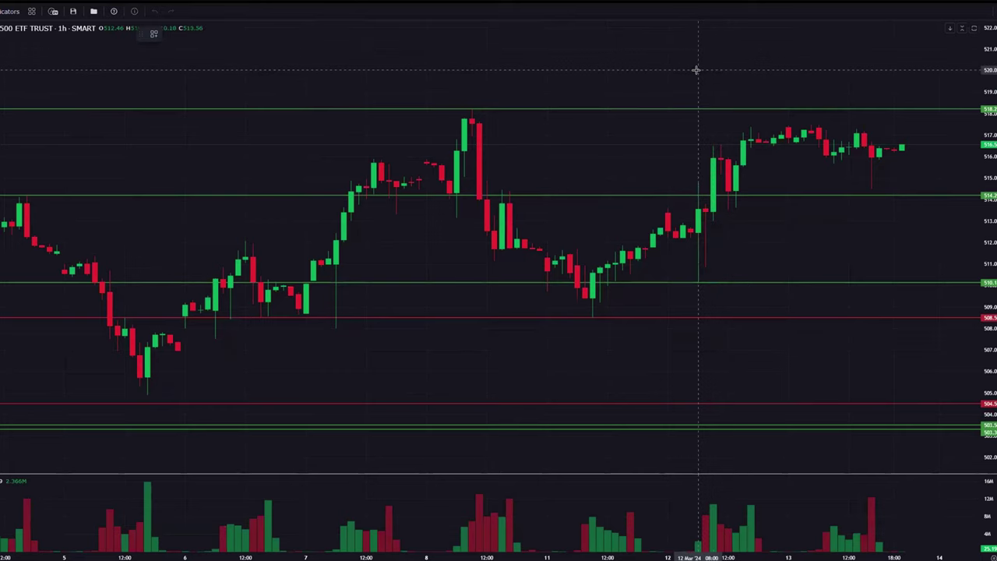
pyautogui.click(746, 72)
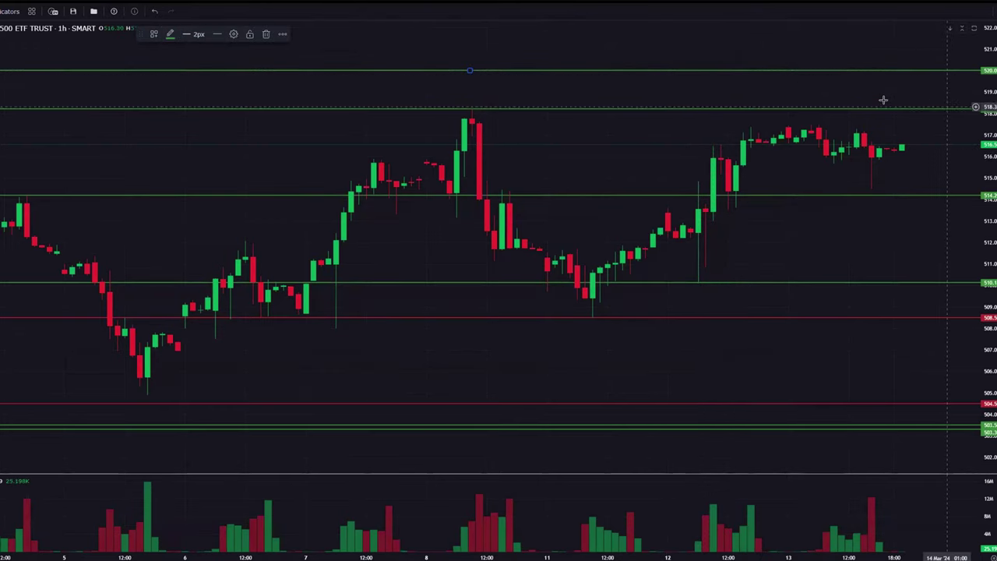
# Step: Draw a green horizontal line at the 12 March 04:00 candle's high, about 513.6, and make it dashed
pyautogui.scroll(3, 944, 113)
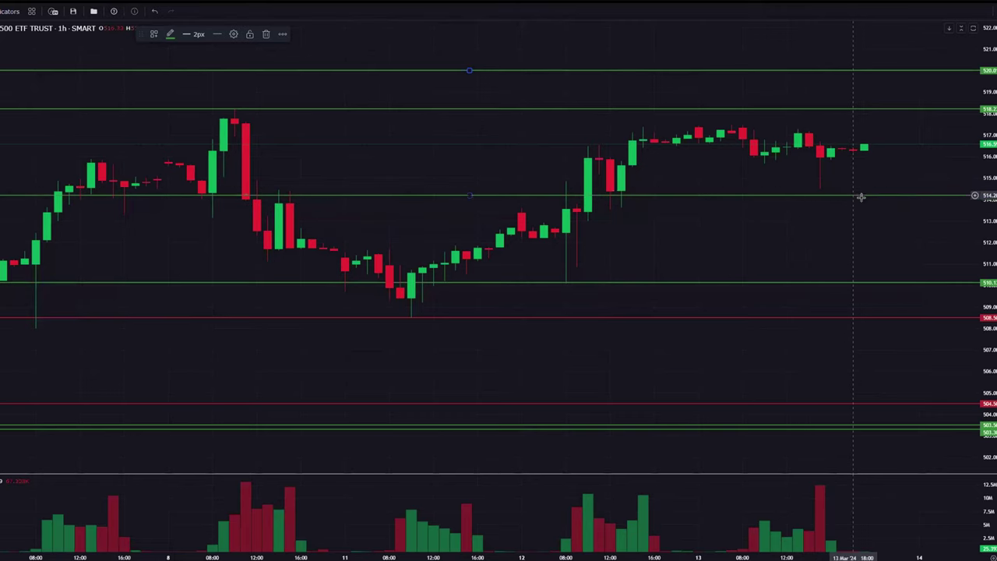
pyautogui.moveTo(861, 198); pyautogui.dragTo(859, 200)
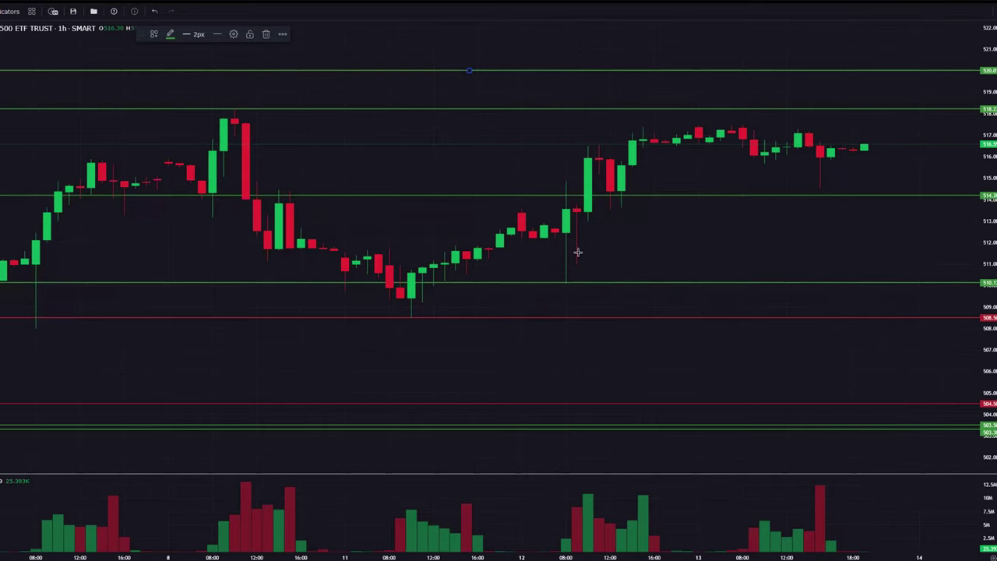
pyautogui.click(461, 260)
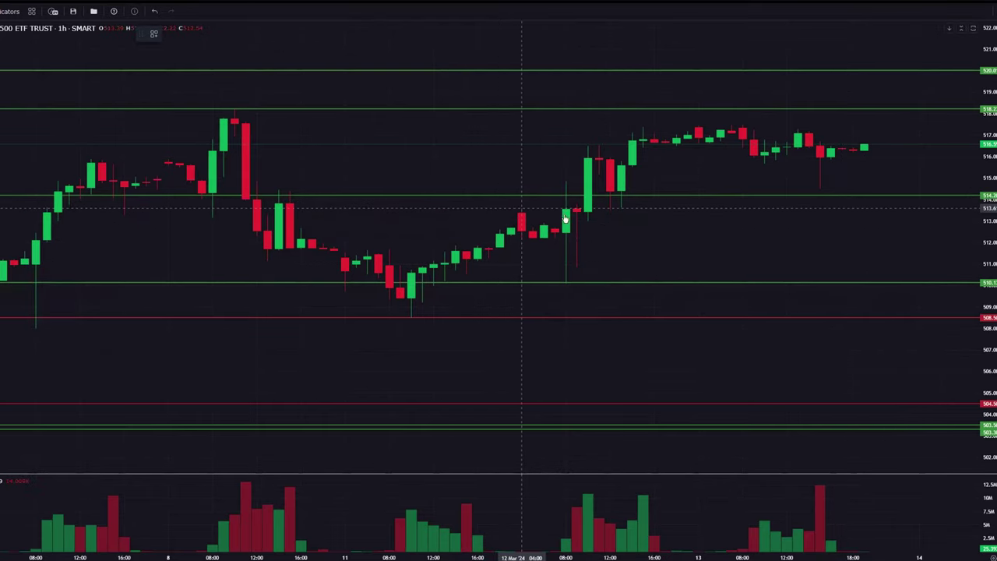
pyautogui.click(508, 208)
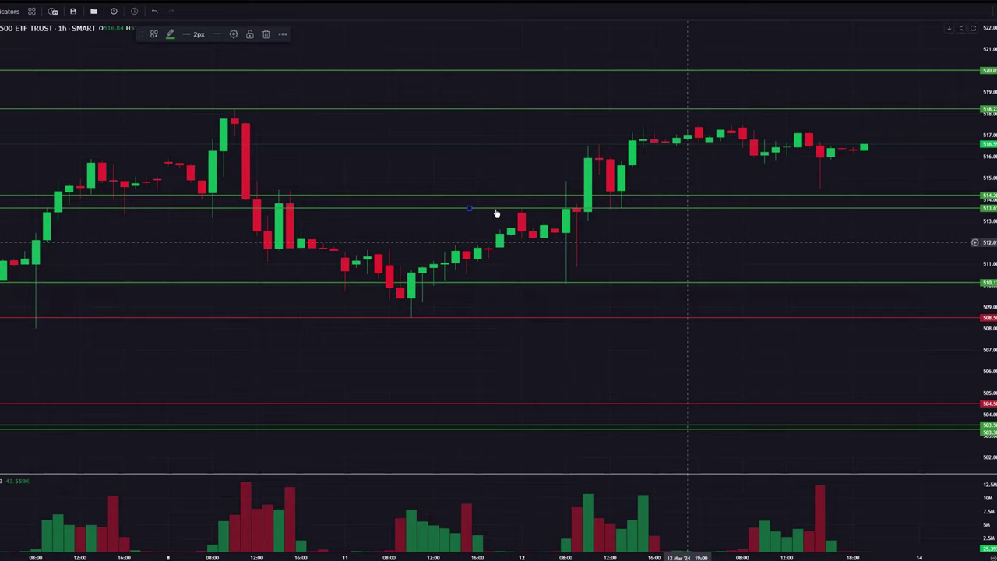
pyautogui.click(218, 33)
pyautogui.click(244, 67)
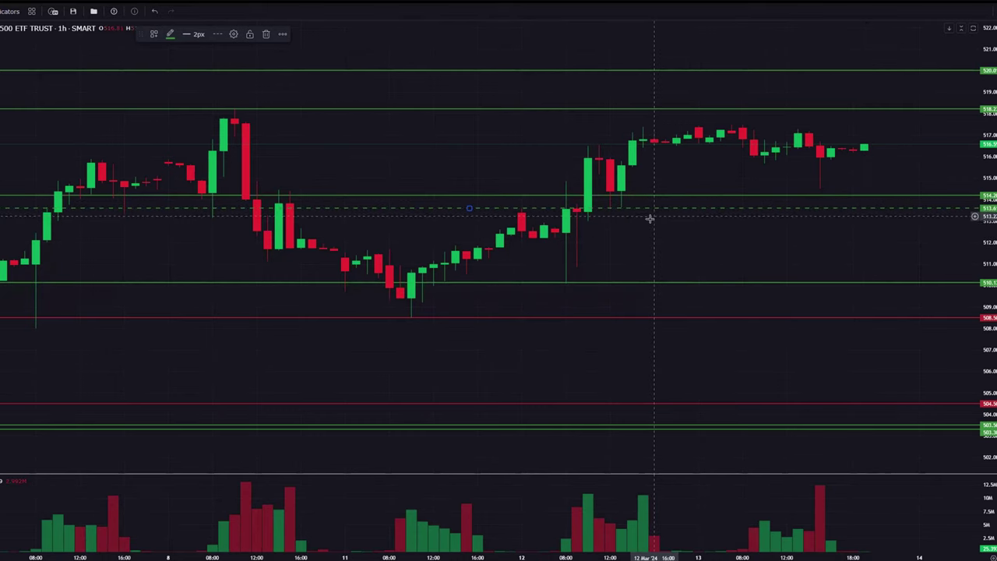
# Step: Draw a dashed horizontal line at the 8 March 08:00 candle's low, about 513.1, and colour it red
pyautogui.scroll(-1, 597, 220)
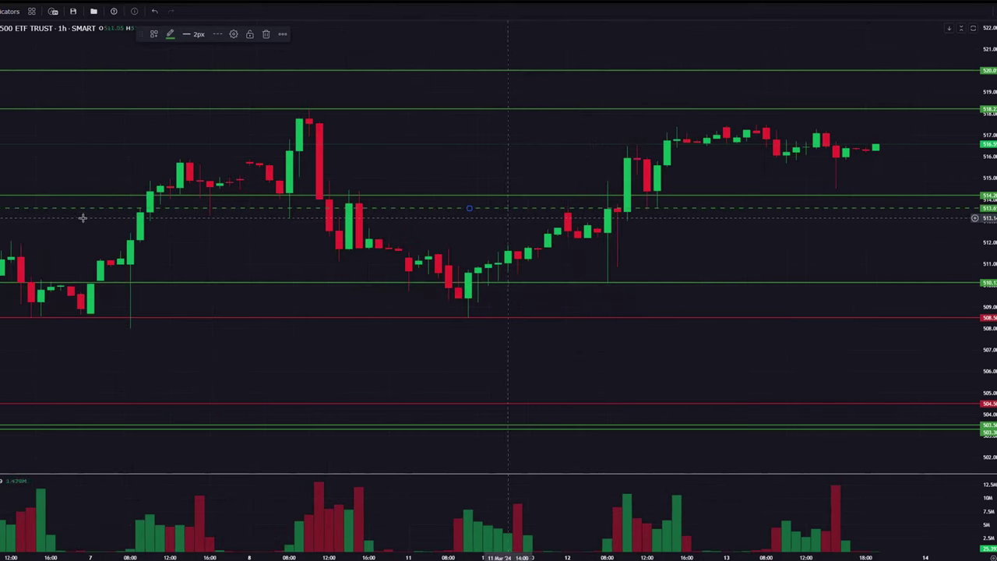
pyautogui.moveTo(253, 215); pyautogui.dragTo(290, 225)
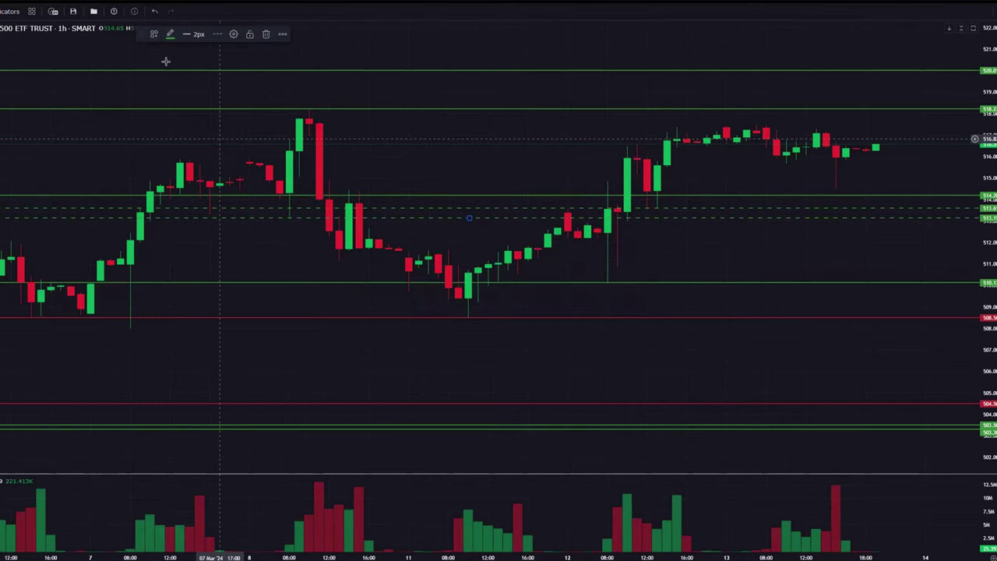
pyautogui.click(171, 34)
pyautogui.click(170, 115)
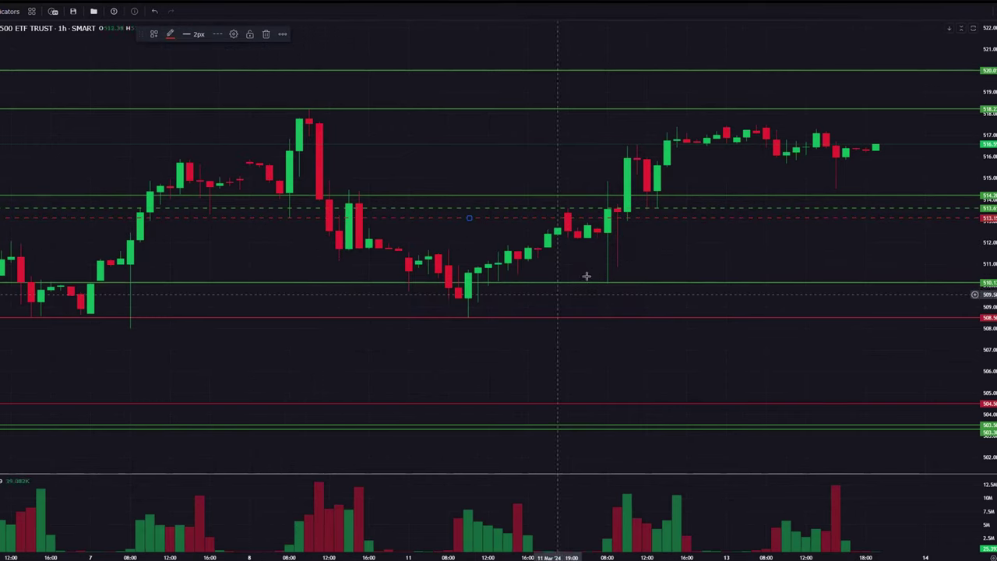
pyautogui.click(668, 278)
pyautogui.scroll(3, 927, 242)
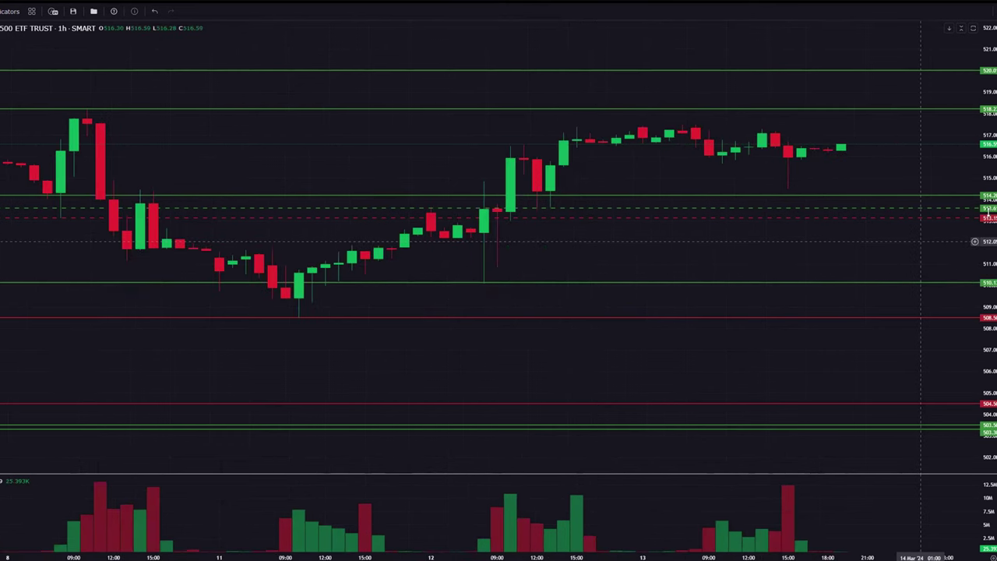
pyautogui.moveTo(990, 210); pyautogui.dragTo(994, 227)
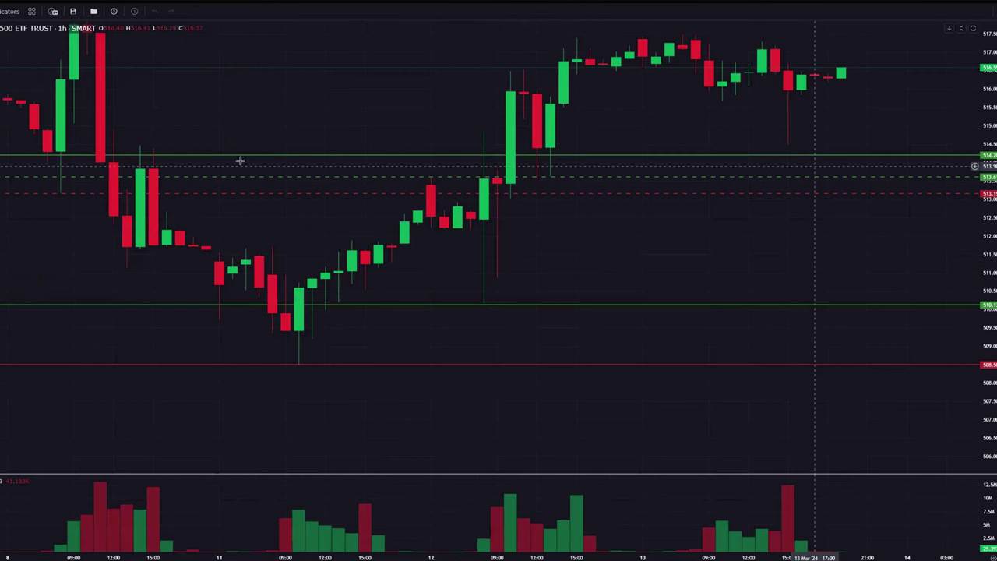
# Step: Examine the SPY 1-hour candles from 29 February to 13 March against the marked support and resistance lines
pyautogui.scroll(-5, 238, 269)
pyautogui.scroll(-3, 770, 273)
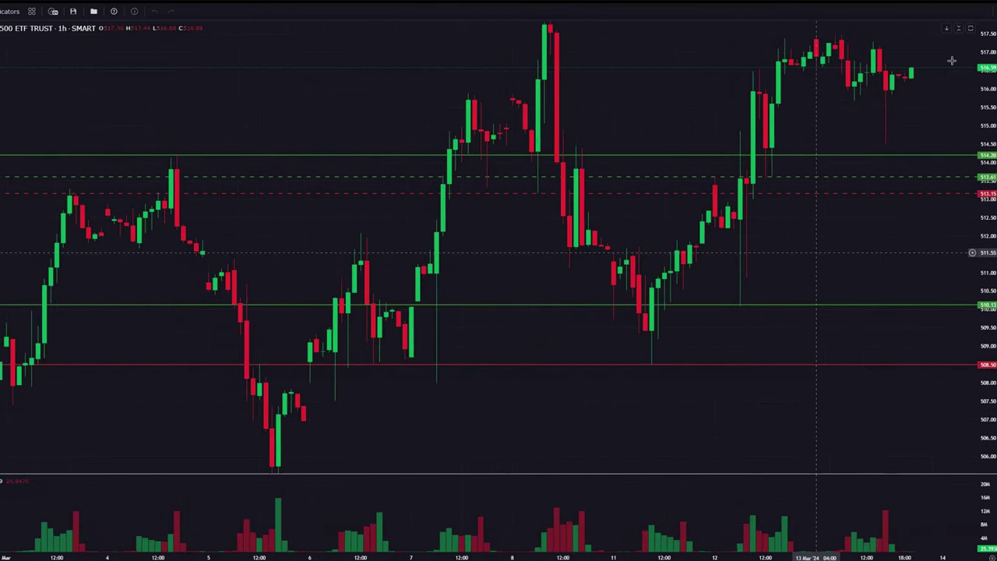
pyautogui.scroll(-2, 837, 94)
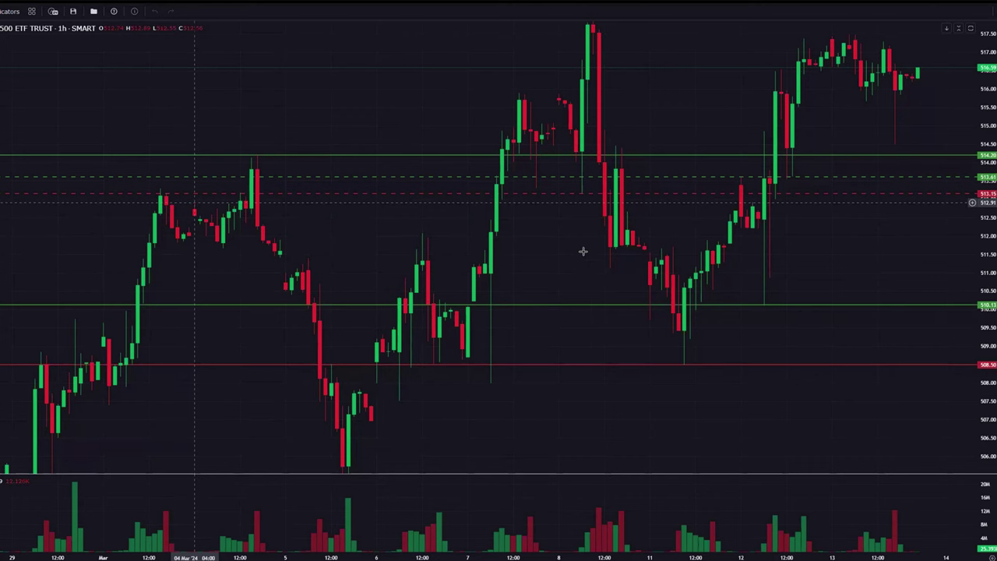
pyautogui.scroll(2, 833, 78)
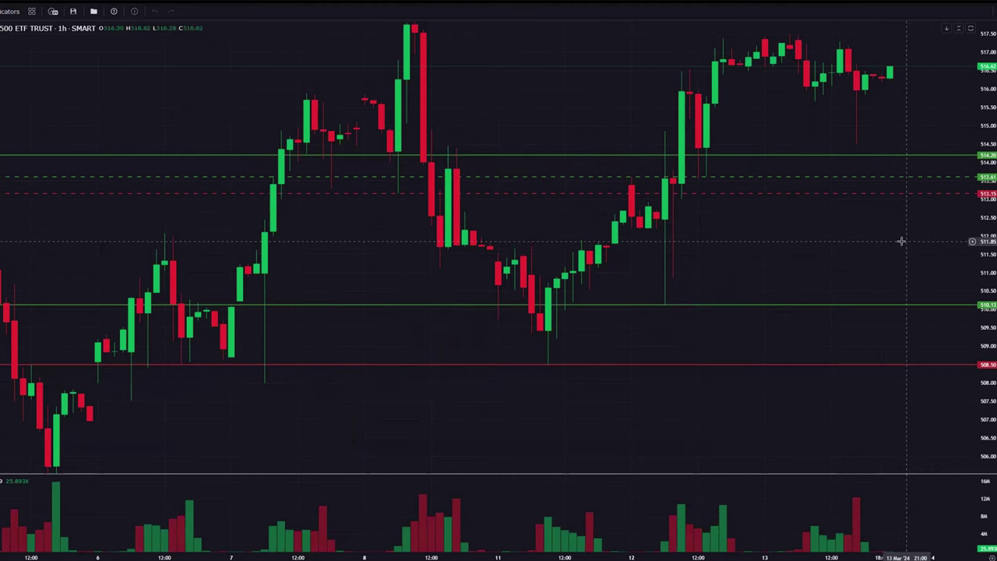
pyautogui.scroll(2, 901, 241)
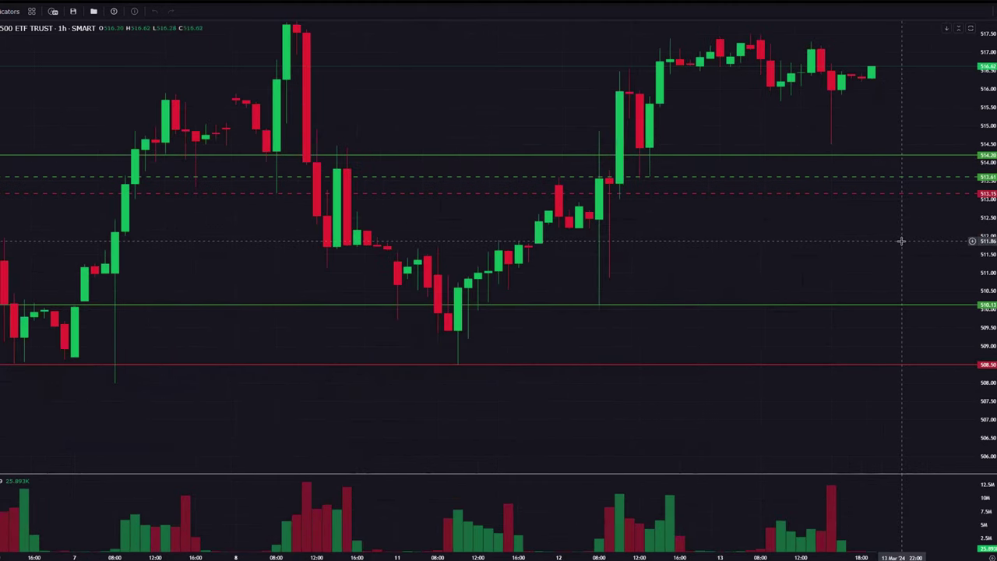
pyautogui.scroll(1, 990, 191)
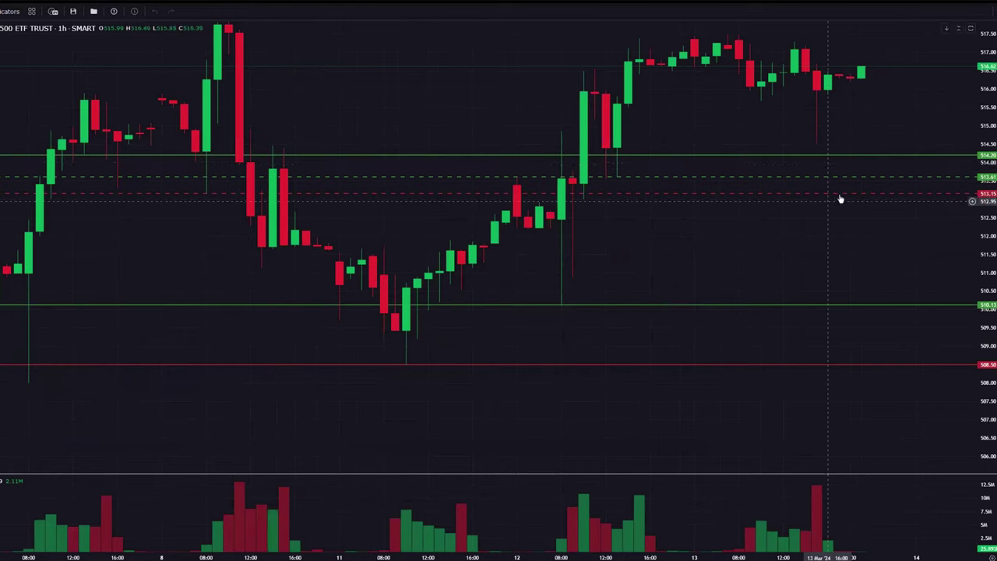
pyautogui.moveTo(841, 199); pyautogui.dragTo(864, 160)
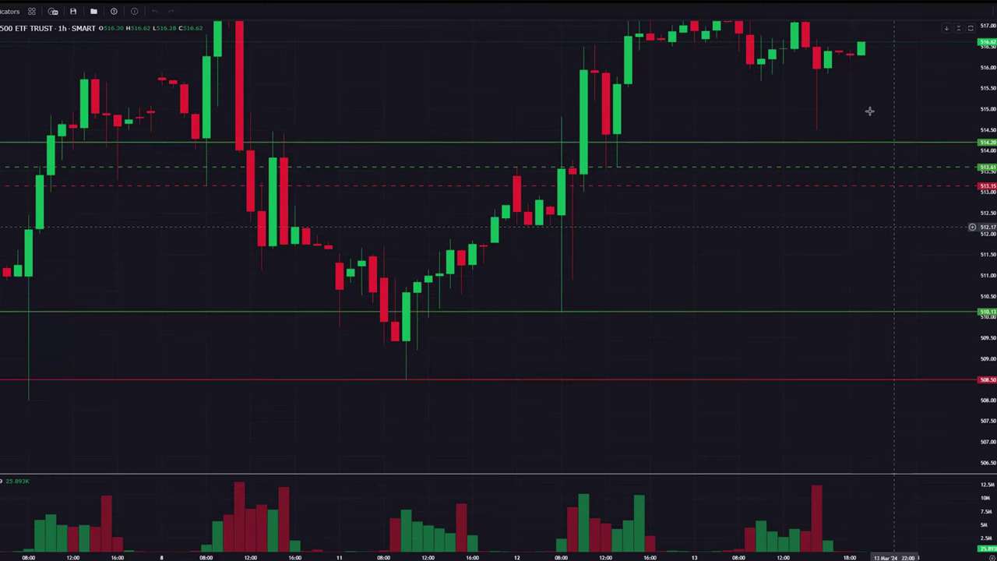
pyautogui.hotkey('alt', 'r')
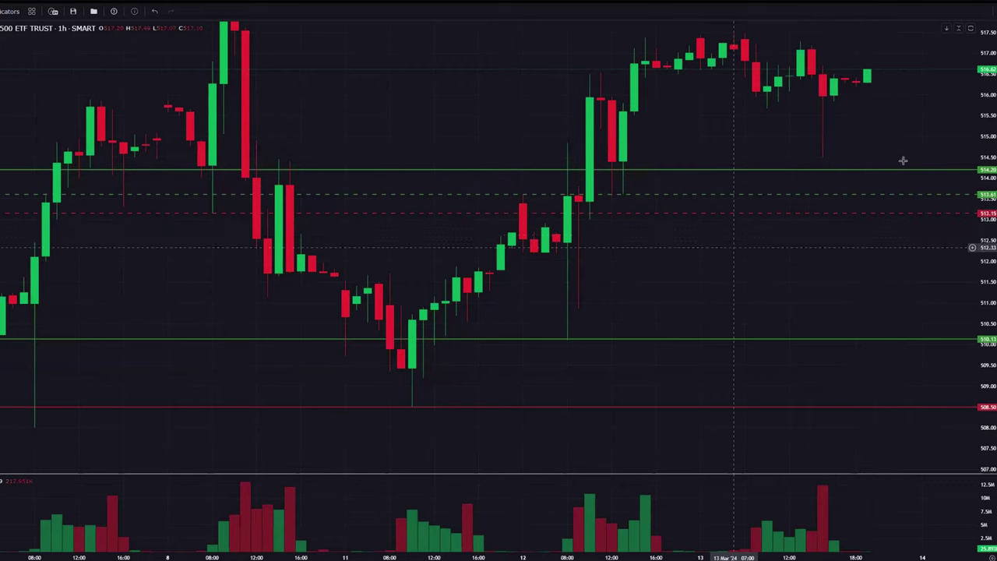
pyautogui.moveTo(889, 170); pyautogui.dragTo(888, 173)
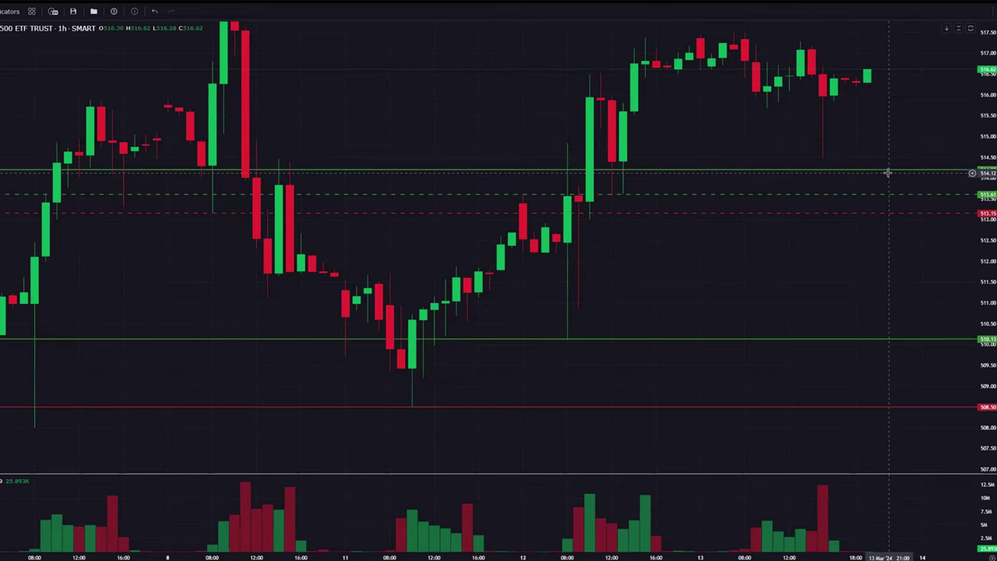
pyautogui.moveTo(987, 131); pyautogui.dragTo(983, 137)
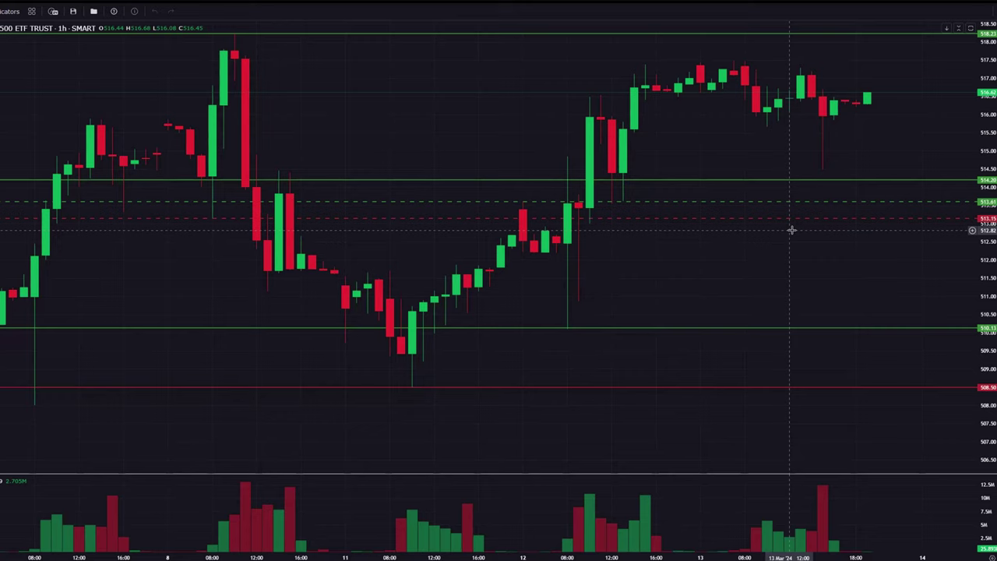
pyautogui.scroll(-3, 896, 144)
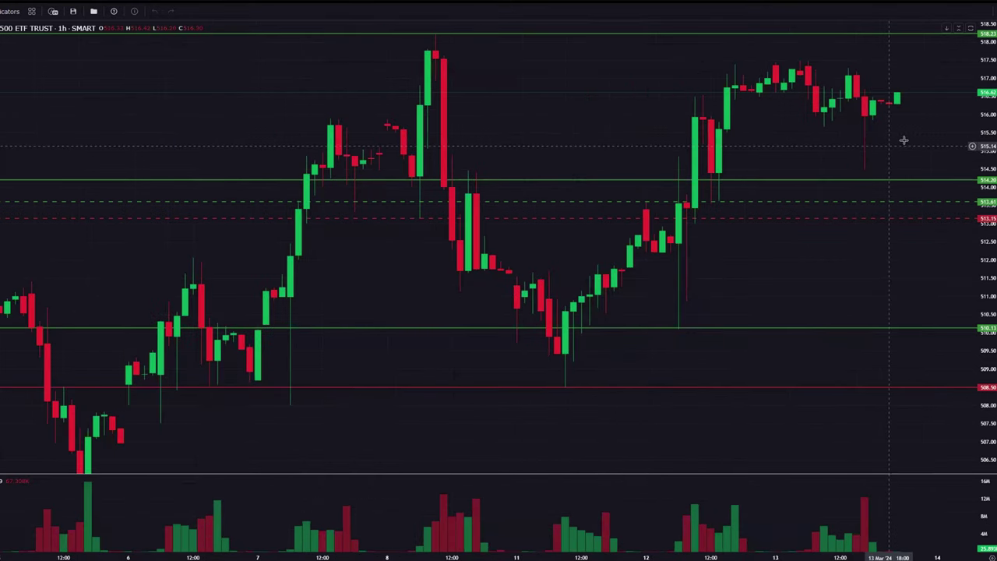
# Step: Draw a red dashed horizontal line at 516.60, through the 13 March candles
pyautogui.moveTo(902, 140); pyautogui.dragTo(696, 203)
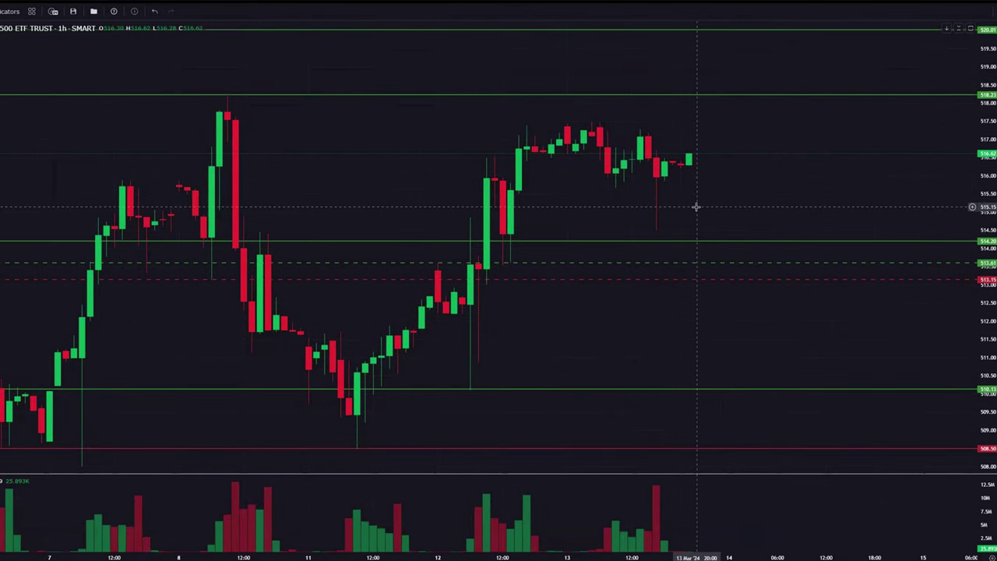
pyautogui.moveTo(617, 237); pyautogui.dragTo(450, 178)
pyautogui.scroll(2, 449, 178)
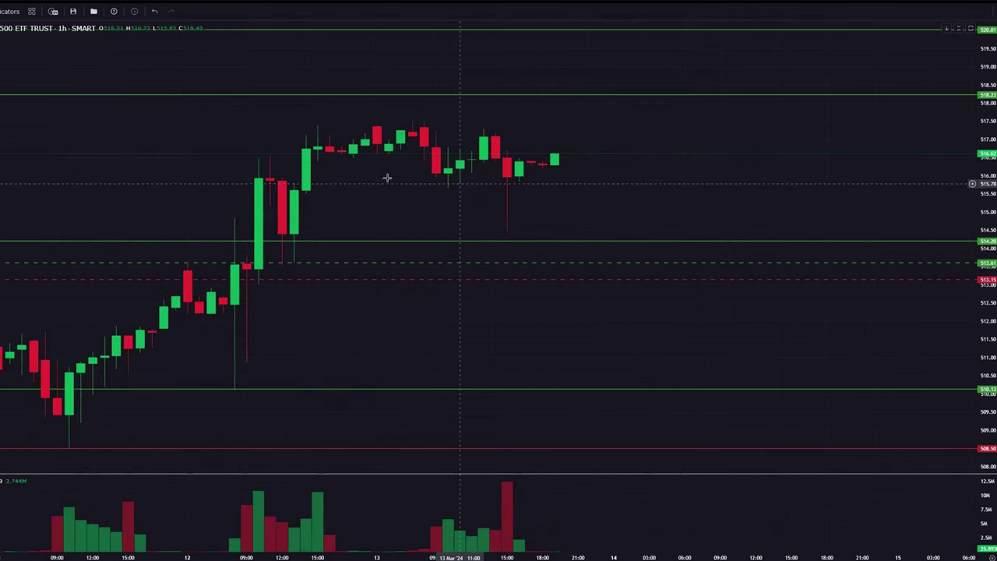
pyautogui.moveTo(339, 187); pyautogui.dragTo(294, 205)
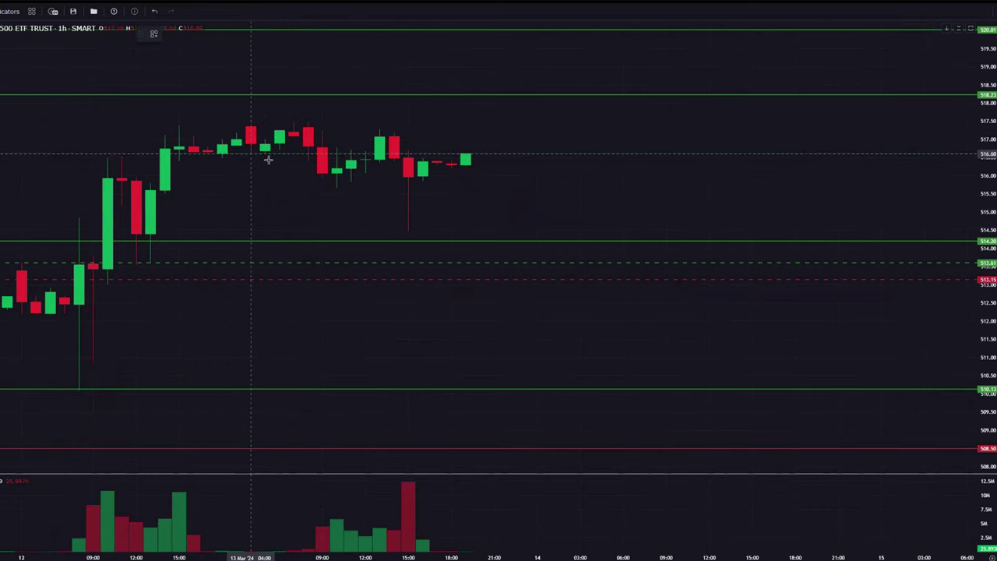
pyautogui.click(267, 155)
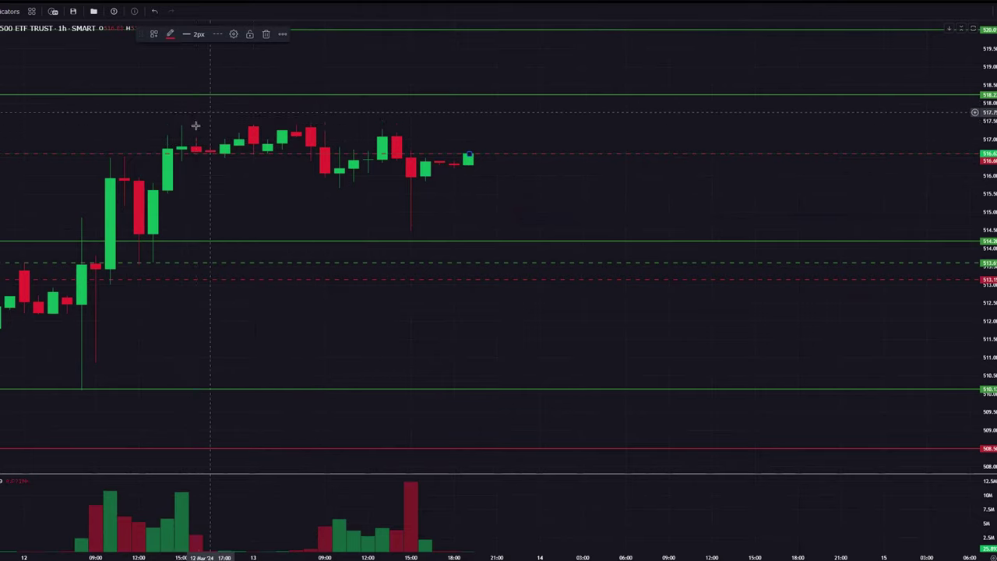
# Step: Draw a dashed horizontal line at about 517.44, above the 13 March 04:00 candle, and colour it green
pyautogui.moveTo(126, 155); pyautogui.dragTo(265, 154)
pyautogui.scroll(-5, 105, 160)
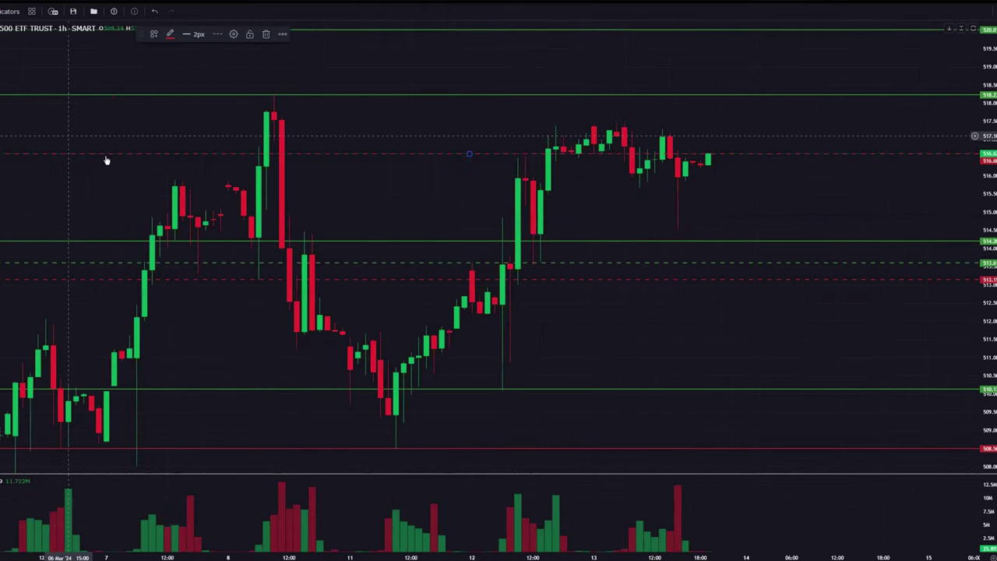
pyautogui.moveTo(104, 160); pyautogui.dragTo(526, 138)
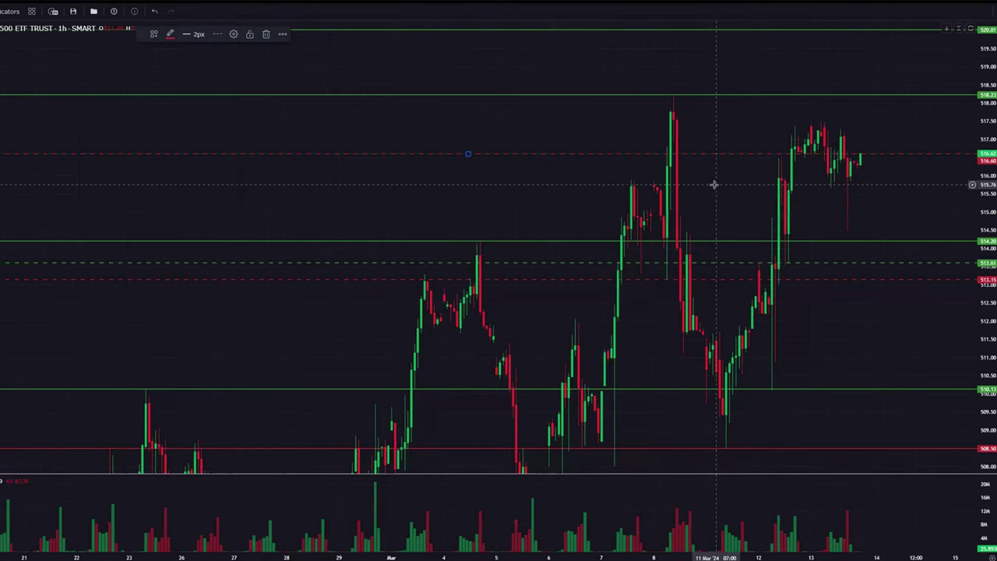
pyautogui.scroll(10, 712, 184)
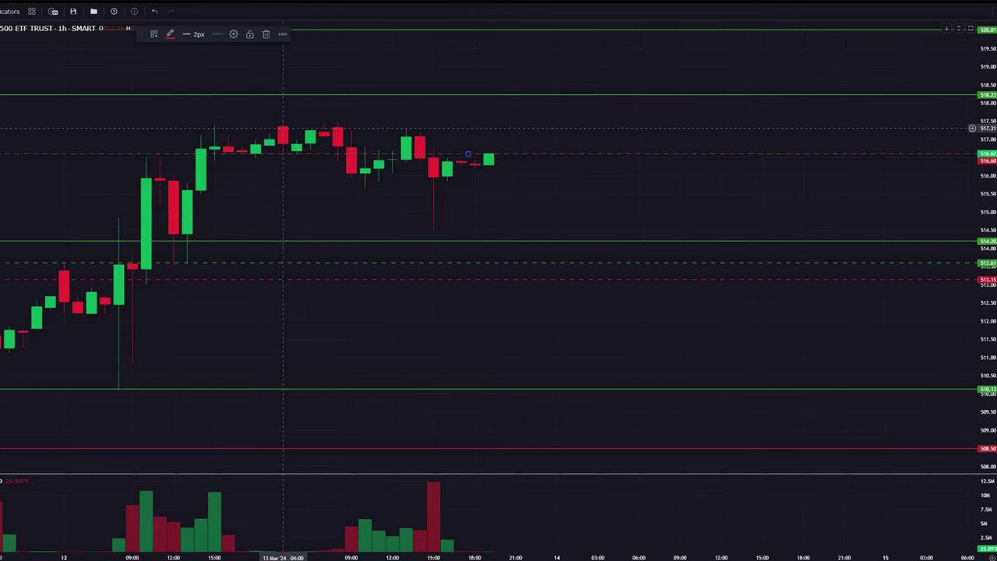
pyautogui.click(225, 128)
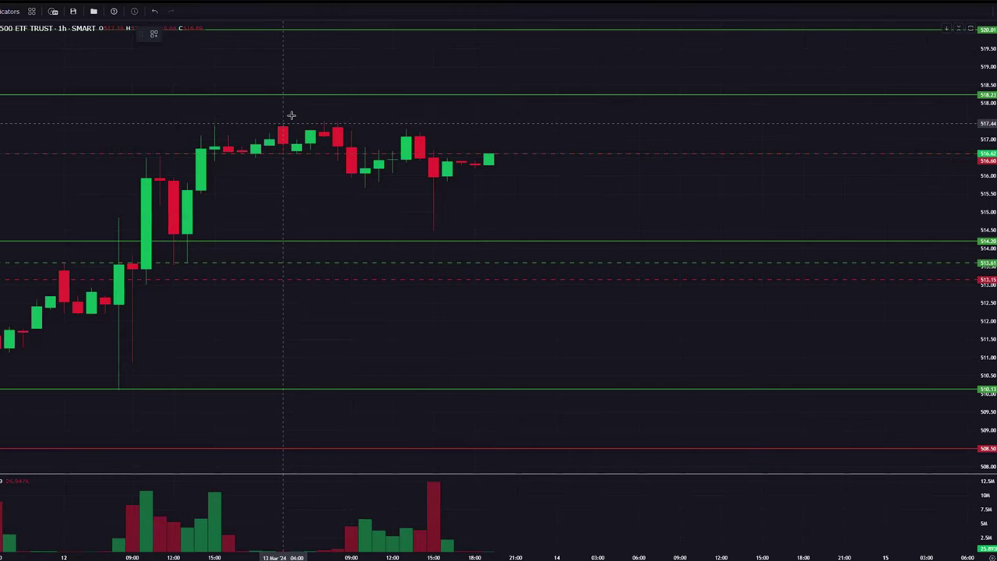
pyautogui.click(282, 122)
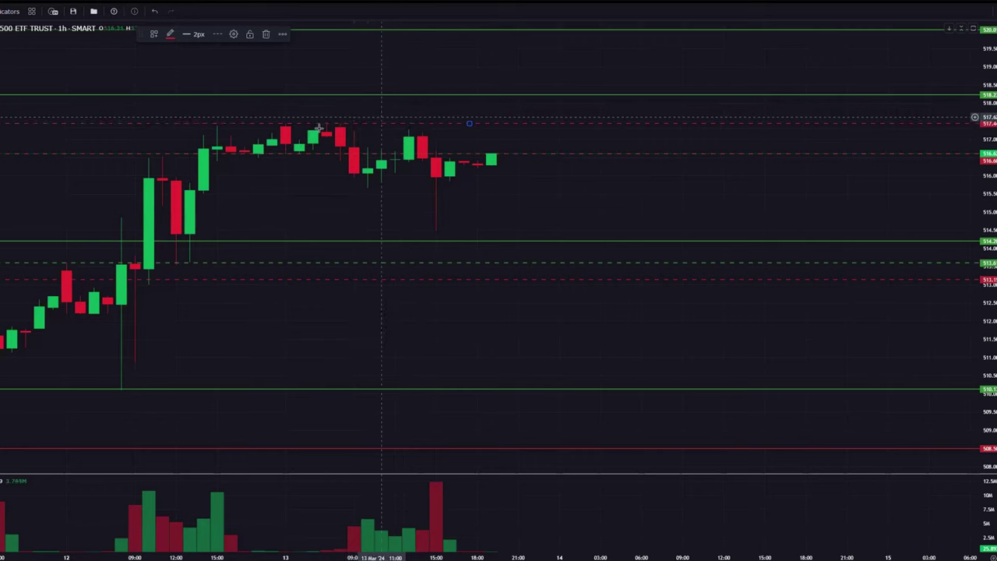
pyautogui.click(170, 33)
pyautogui.click(288, 205)
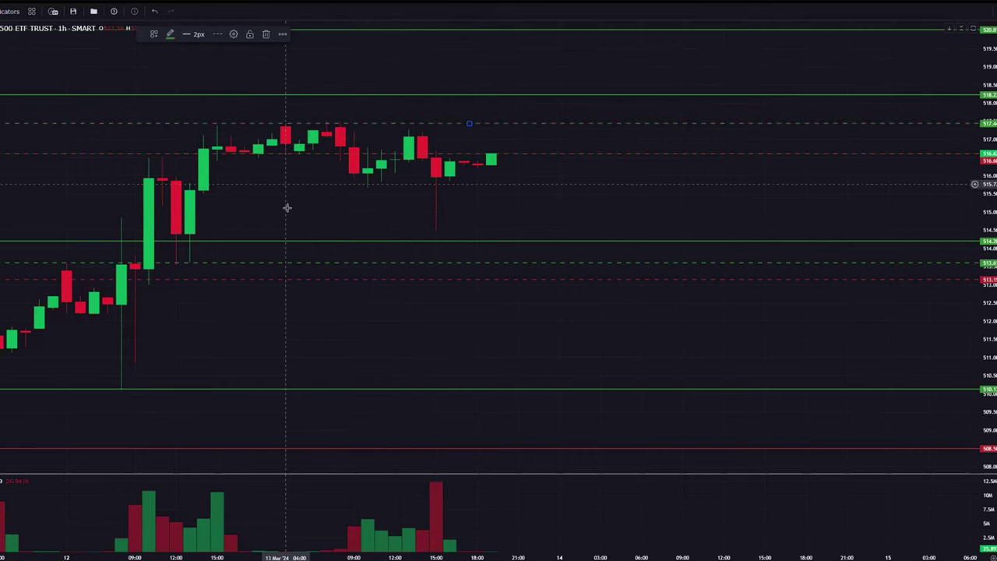
# Step: Zoom in on the 13 March candles and set the SPY chart to the 5-minute timeframe
pyautogui.hscroll(3, 232, 201)
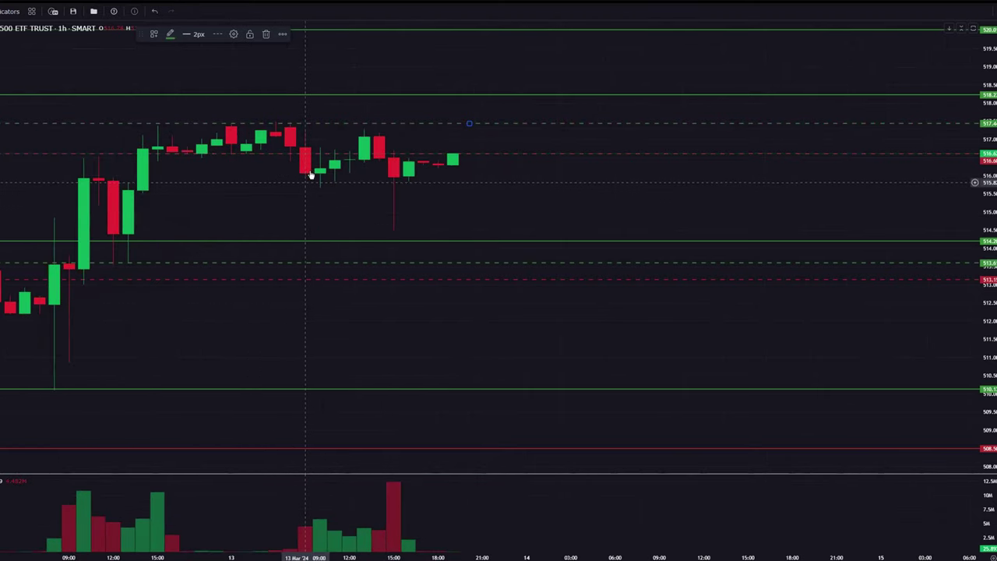
pyautogui.hscroll(3, 240, 180)
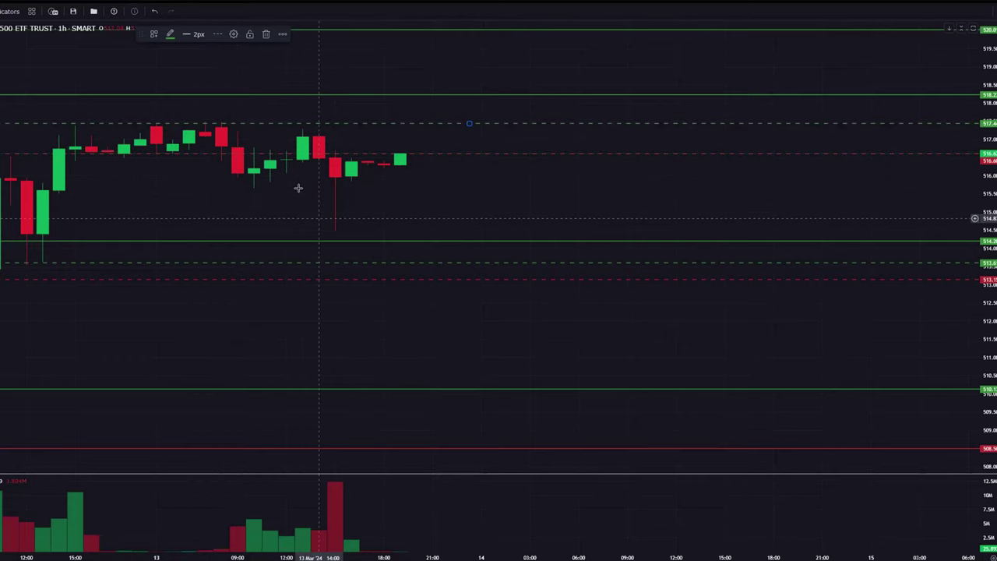
pyautogui.click(361, 187)
pyautogui.moveTo(233, 192); pyautogui.dragTo(354, 184)
pyautogui.scroll(3, 355, 183)
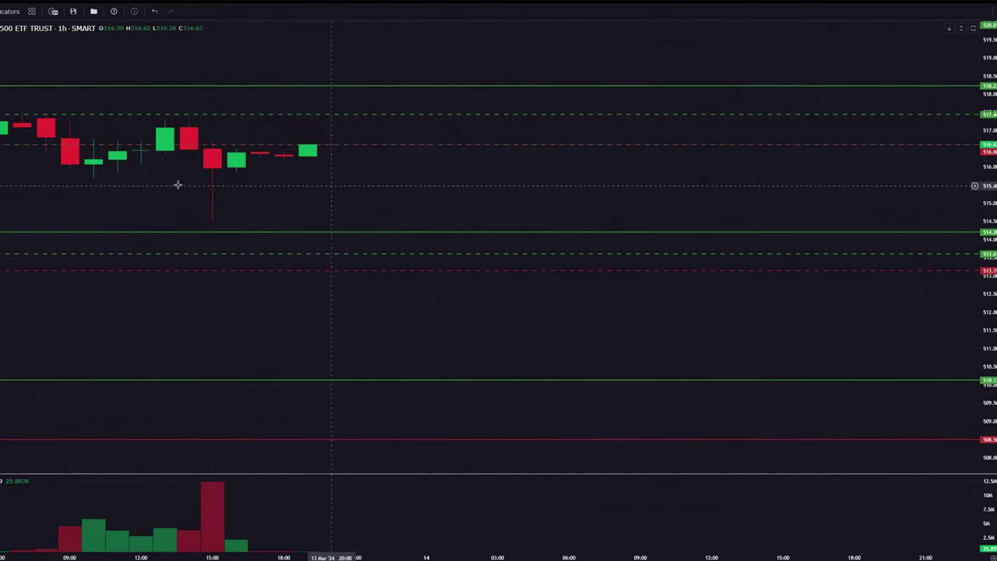
pyautogui.moveTo(165, 183); pyautogui.dragTo(285, 178)
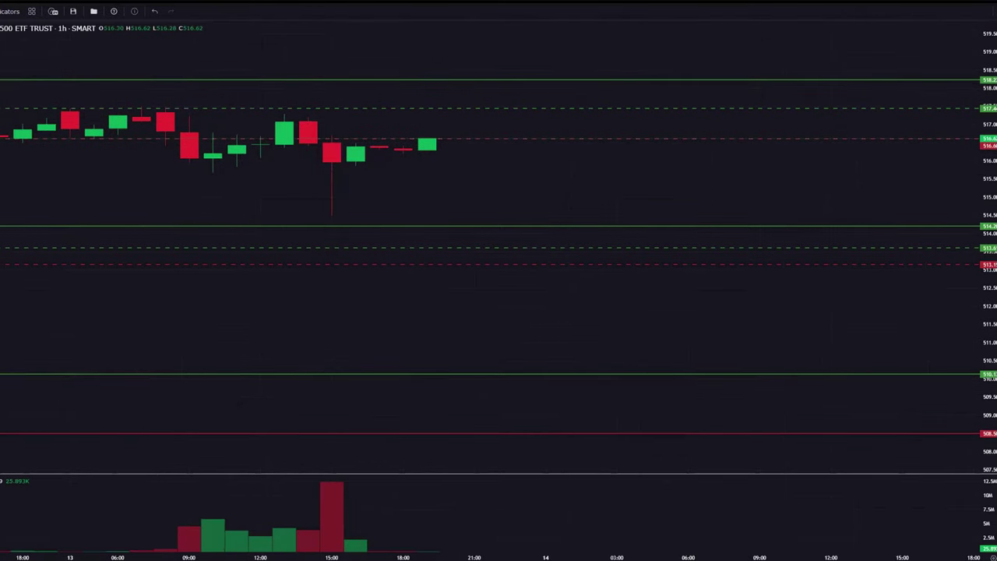
pyautogui.press('5')
pyautogui.press('Return')
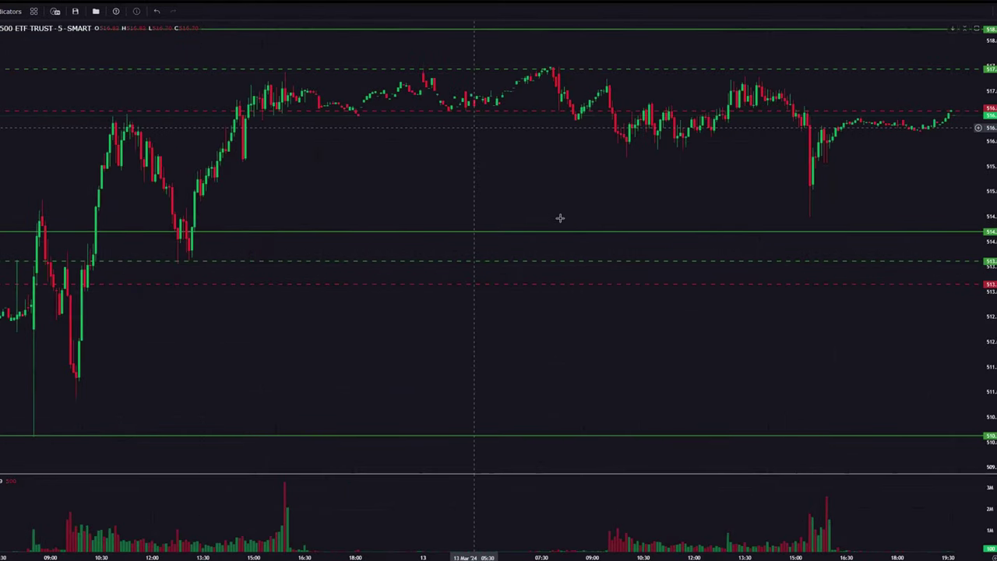
# Step: Examine the 13 March 5-minute candles around the dashed lines at 516.60 and 517.44
pyautogui.scroll(2, 447, 167)
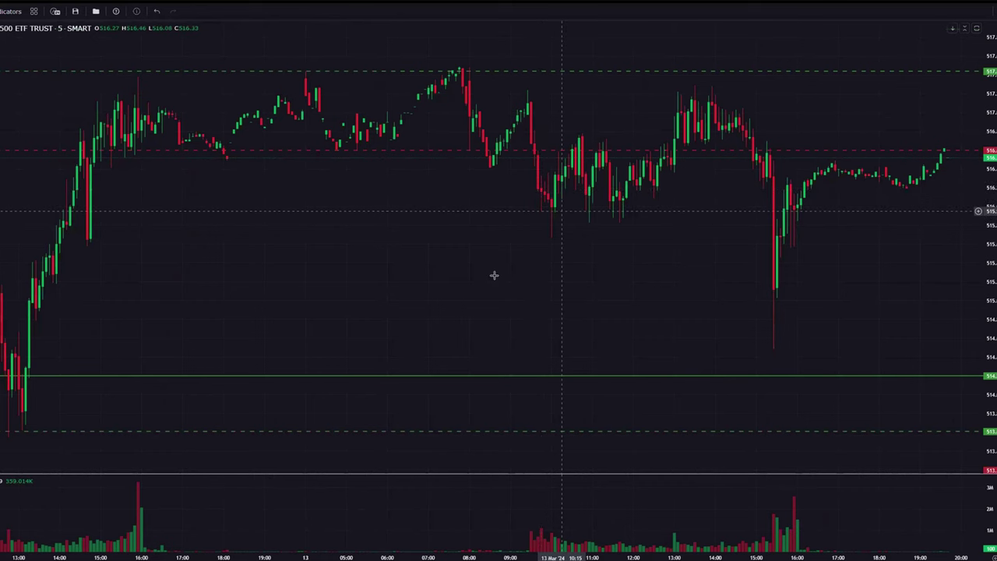
pyautogui.scroll(3, 436, 269)
pyautogui.scroll(2, 352, 242)
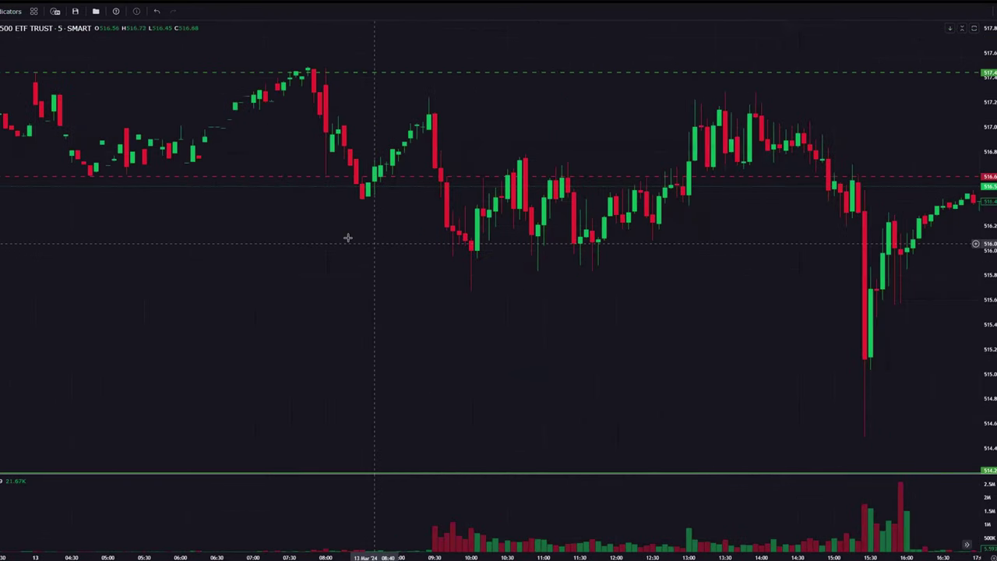
pyautogui.scroll(1, 258, 181)
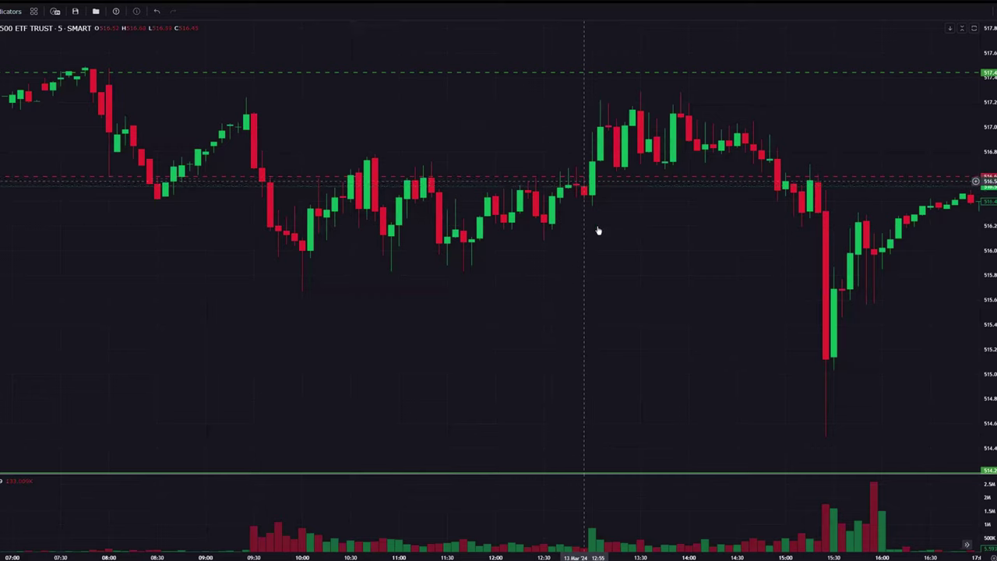
pyautogui.scroll(3, 576, 263)
pyautogui.scroll(-5, 615, 218)
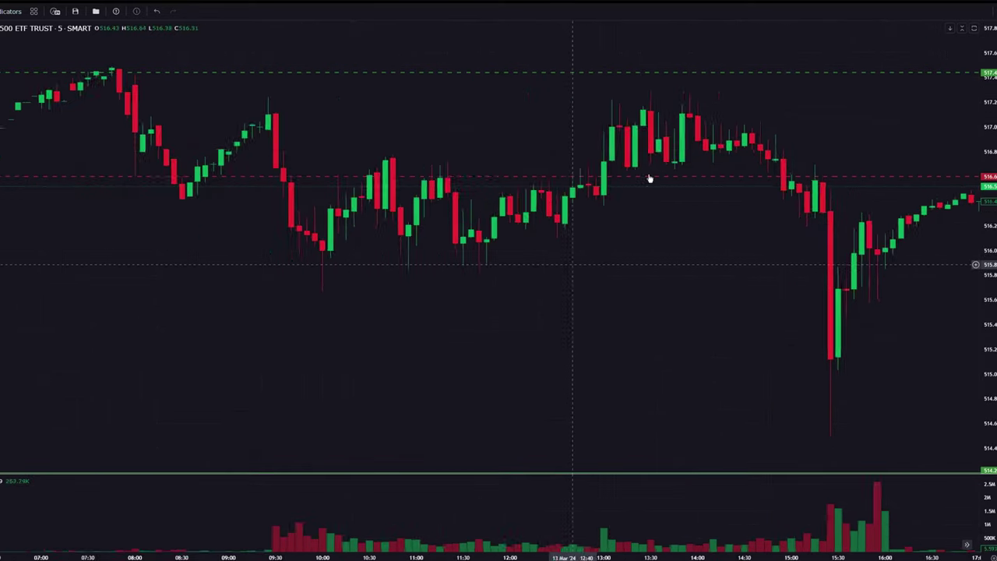
pyautogui.moveTo(636, 225); pyautogui.dragTo(523, 230)
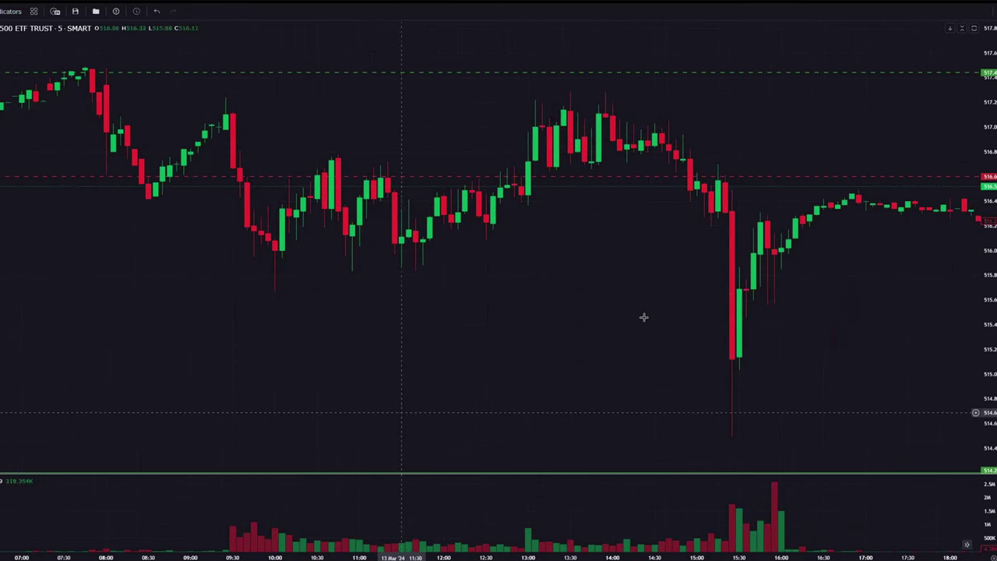
pyautogui.scroll(2, 581, 178)
pyautogui.scroll(1, 581, 178)
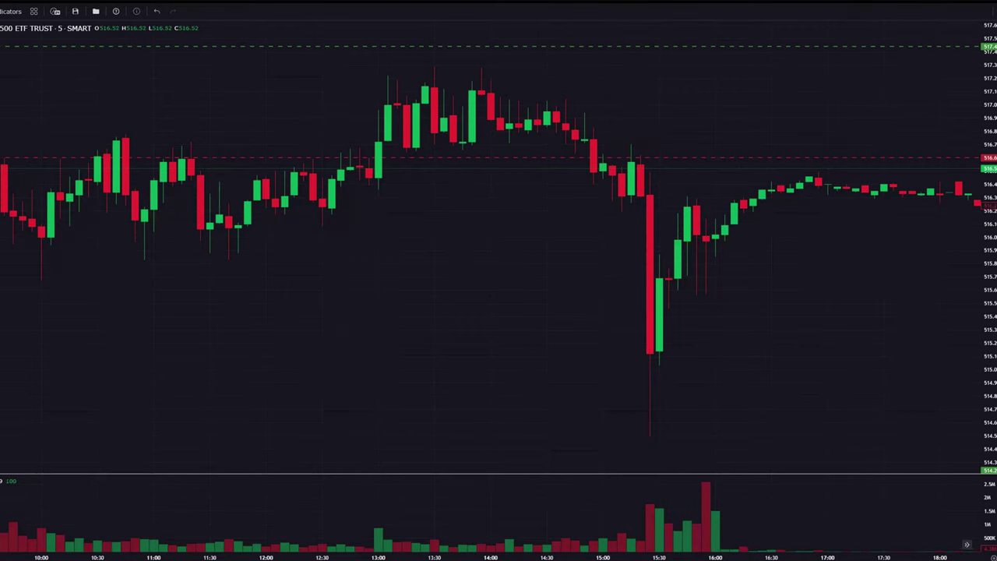
pyautogui.scroll(-3, 396, 122)
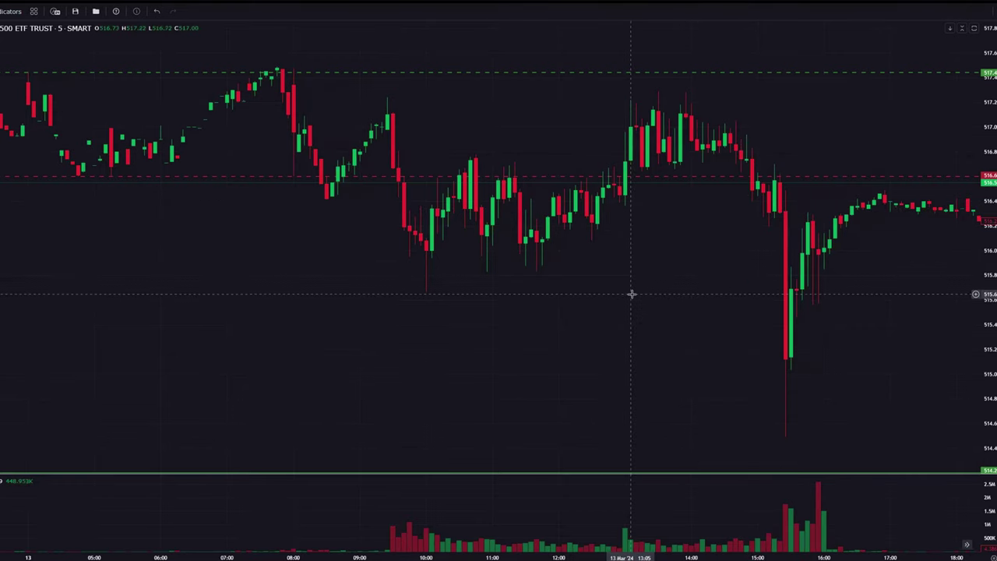
pyautogui.scroll(2, 631, 294)
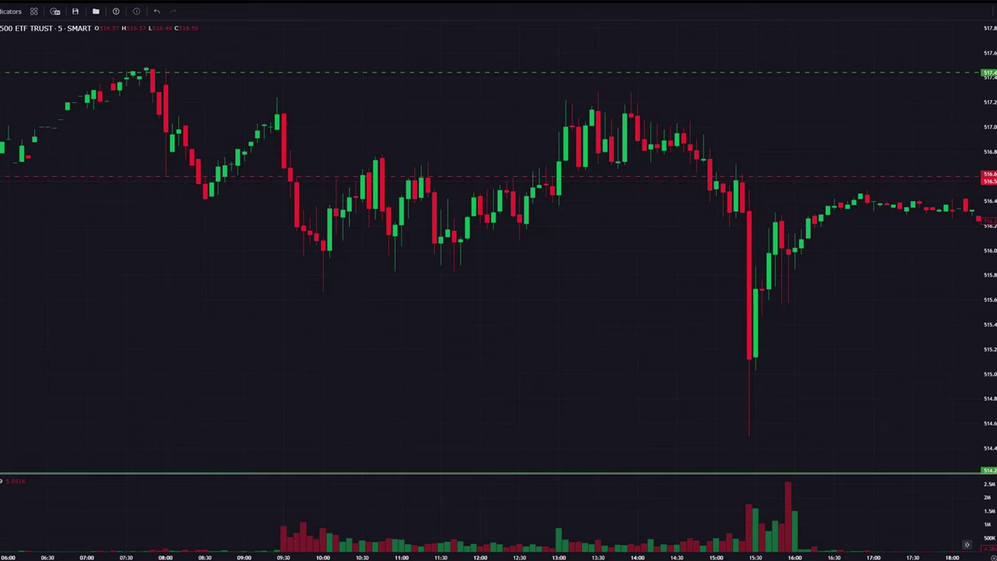
# Step: Set the SPY chart back to the 1-hour timeframe and stretch the price scale slightly
pyautogui.write('60')
pyautogui.press('Return')
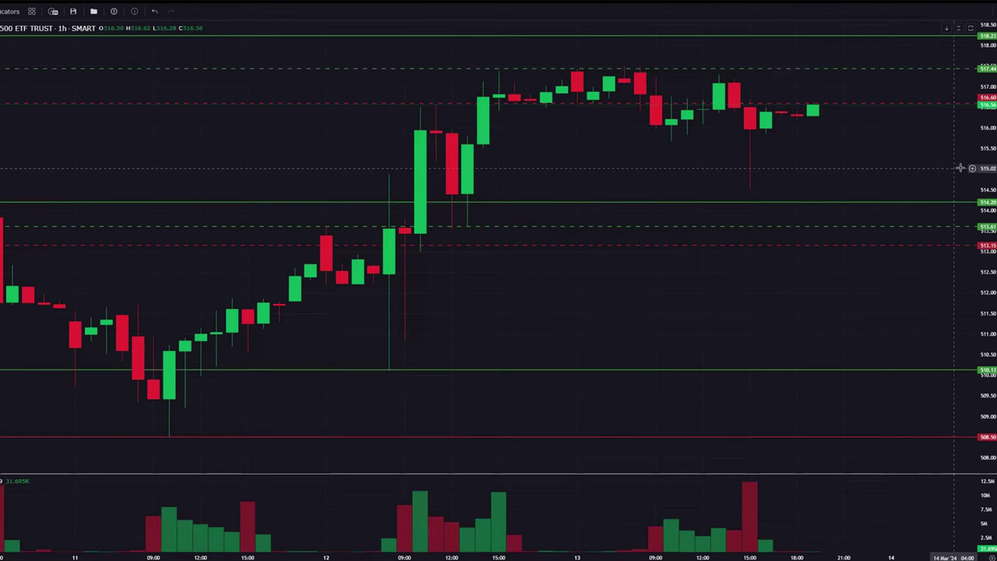
pyautogui.moveTo(986, 165); pyautogui.dragTo(986, 152)
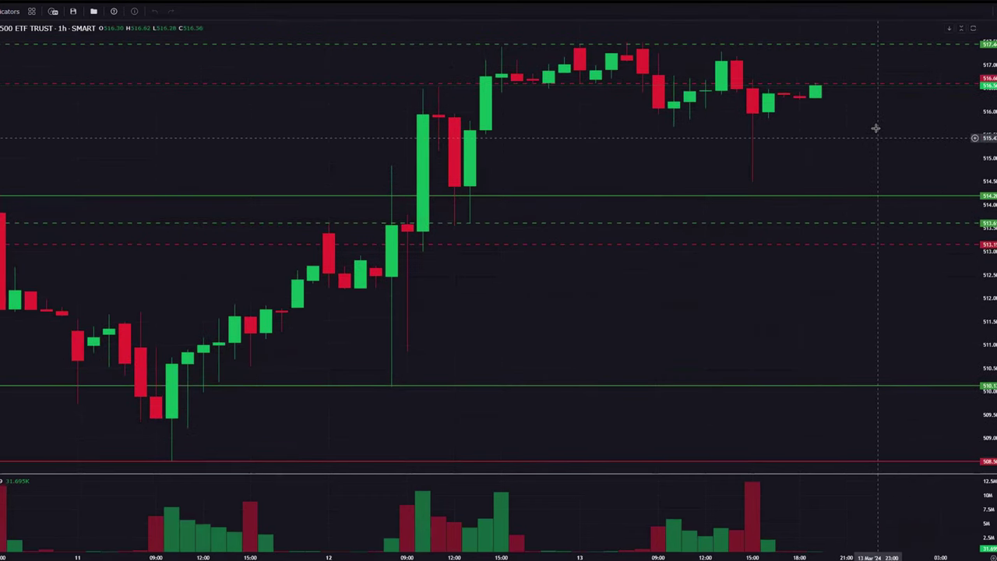
# Step: Draw a dashed horizontal line at about 515.67, at the low of the 13 March 10:00 candle, and colour it red
pyautogui.scroll(-2, 875, 128)
pyautogui.moveTo(871, 178); pyautogui.dragTo(688, 138)
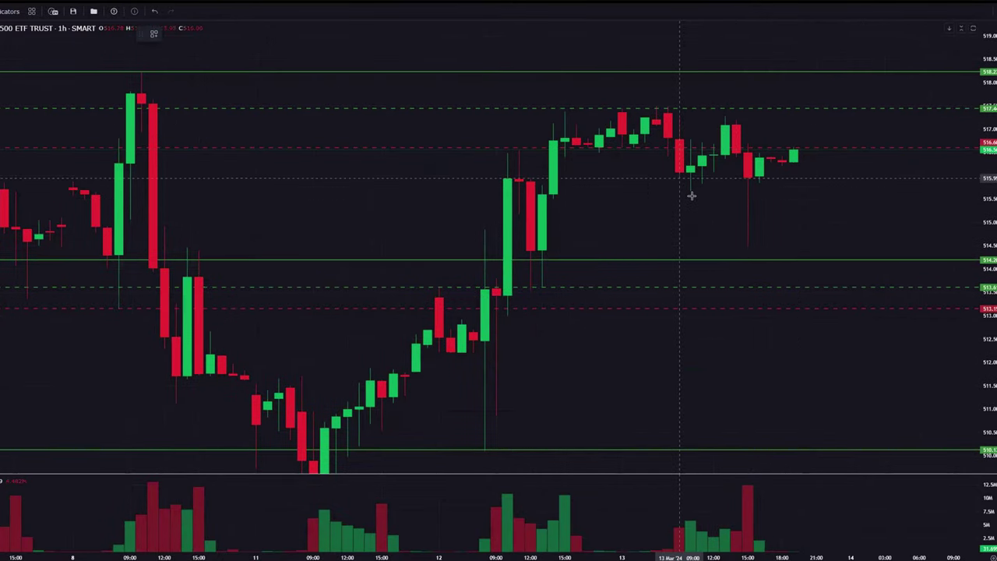
pyautogui.hotkey('alt', 'h')
pyautogui.click(170, 35)
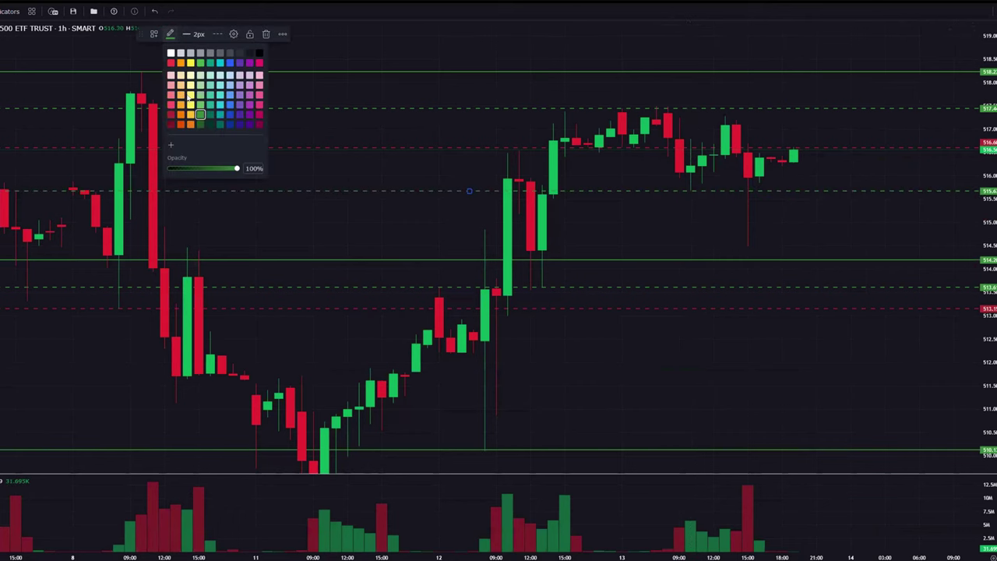
pyautogui.click(724, 216)
pyautogui.click(692, 216)
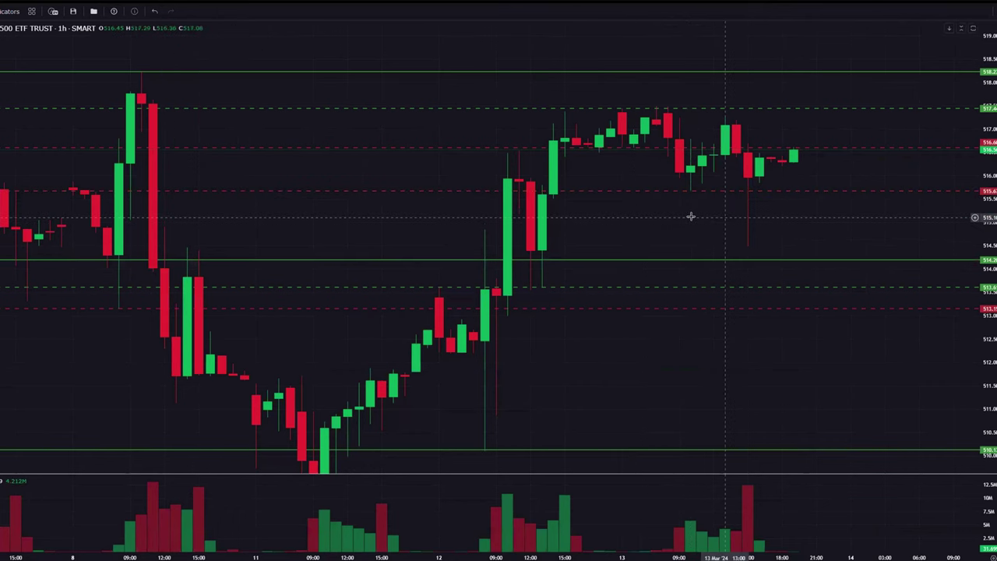
# Step: Examine the 12 and 13 March hourly candles around the dashed levels from 515.67 to 517.44
pyautogui.scroll(3, 675, 216)
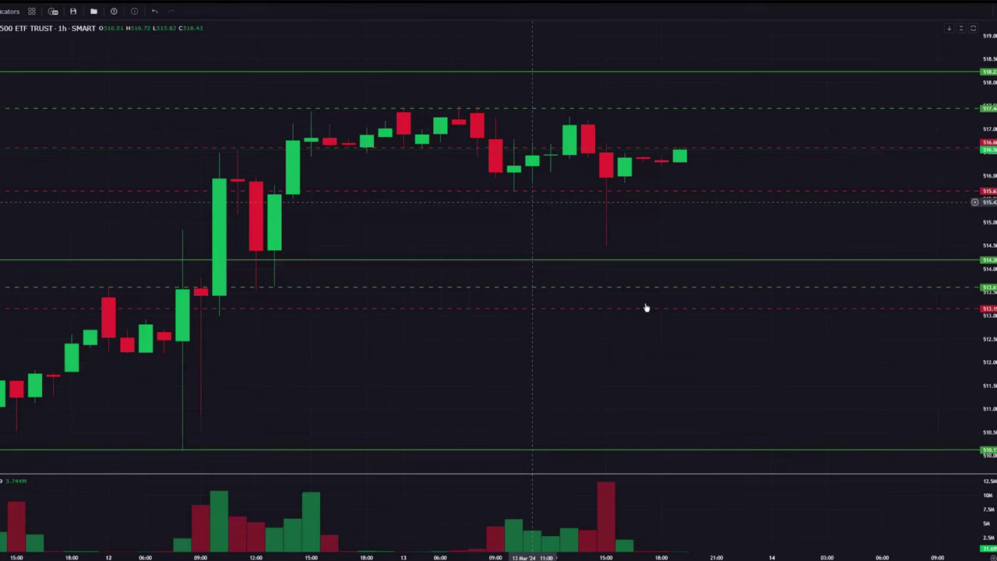
pyautogui.scroll(-10, 654, 348)
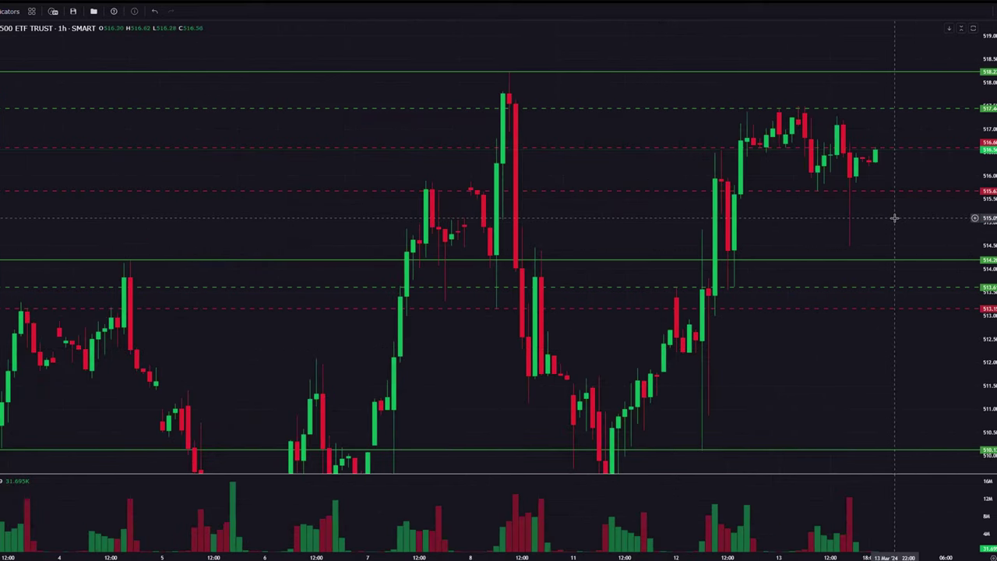
pyautogui.scroll(8, 893, 216)
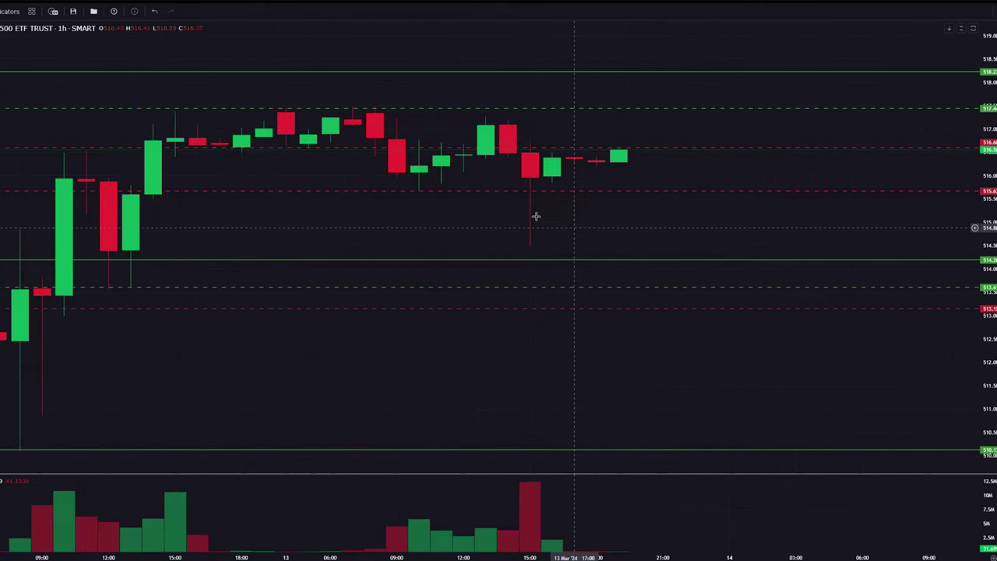
pyautogui.moveTo(535, 214); pyautogui.dragTo(385, 195)
pyautogui.scroll(-5, 393, 187)
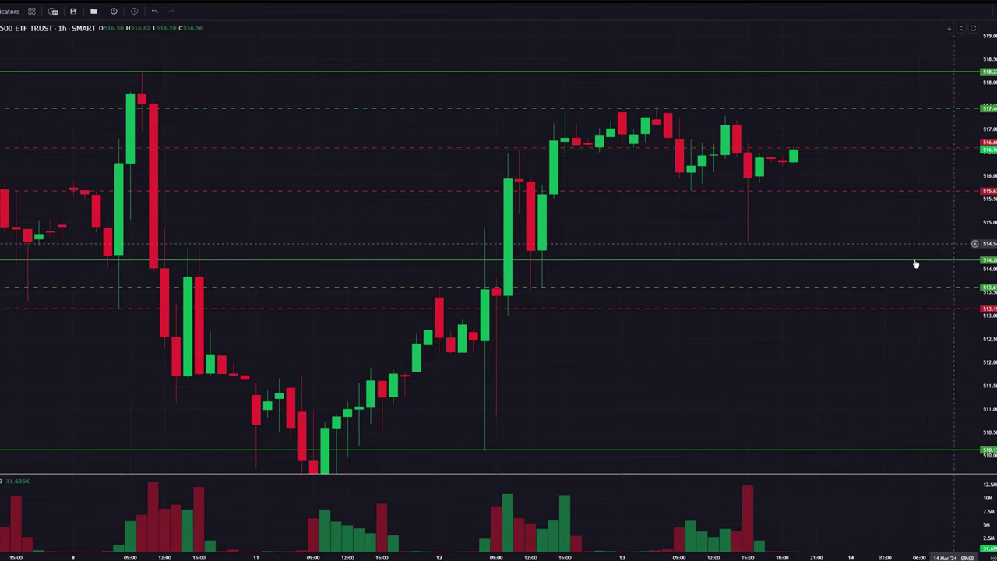
pyautogui.scroll(1, 876, 233)
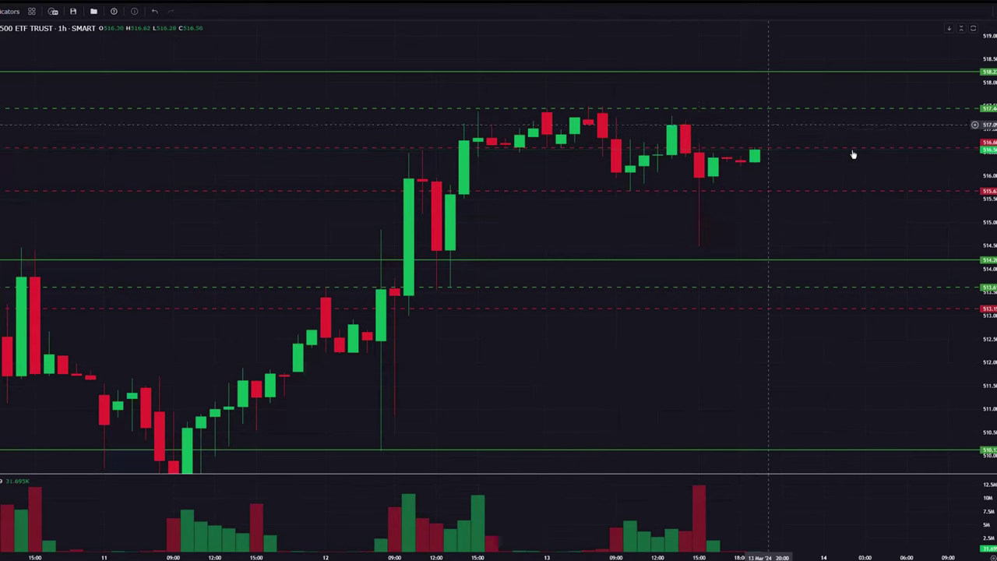
pyautogui.scroll(3, 719, 156)
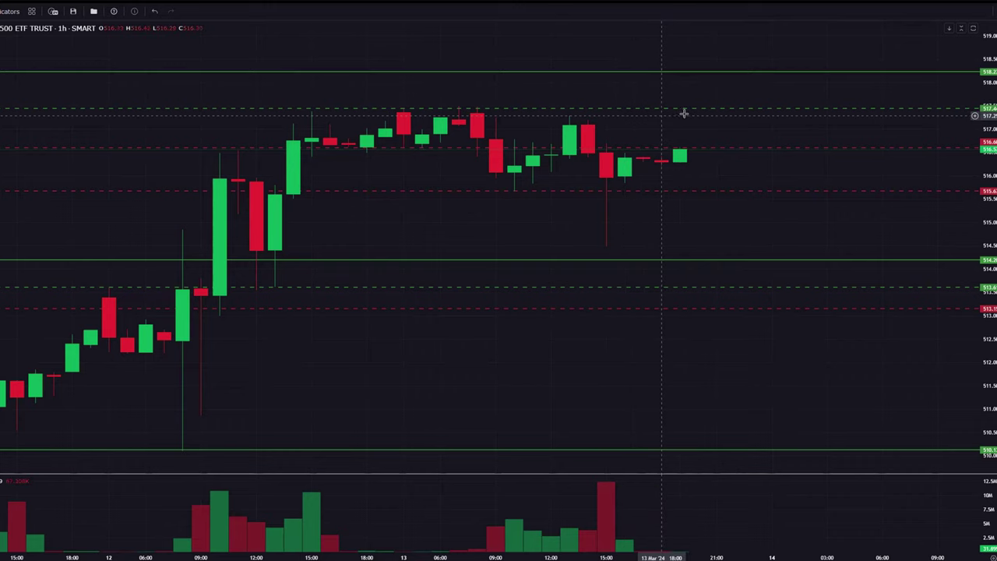
pyautogui.click(718, 72)
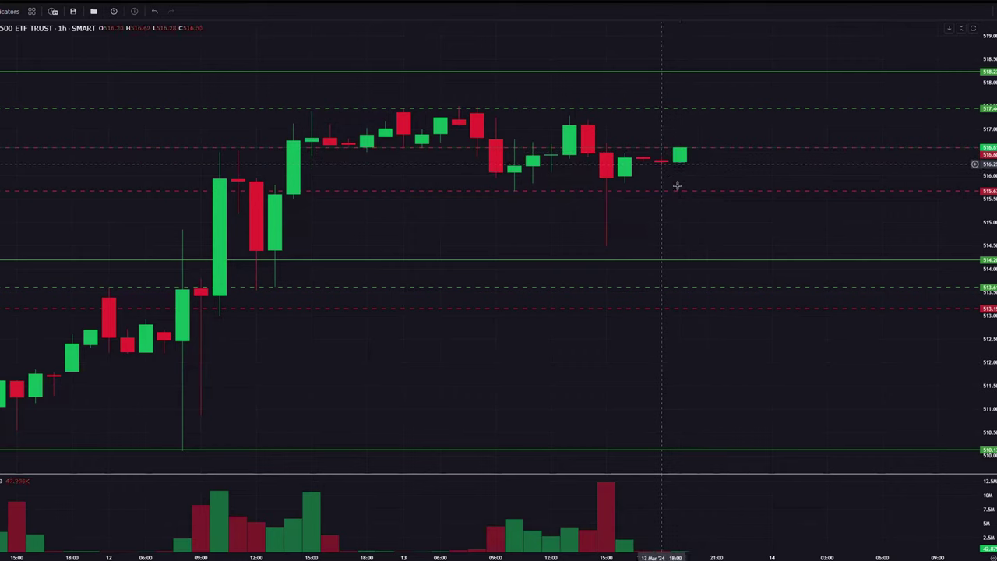
# Step: Examine the hourly SPY price history back to late January against the drawn support and resistance lines
pyautogui.scroll(-3, 752, 174)
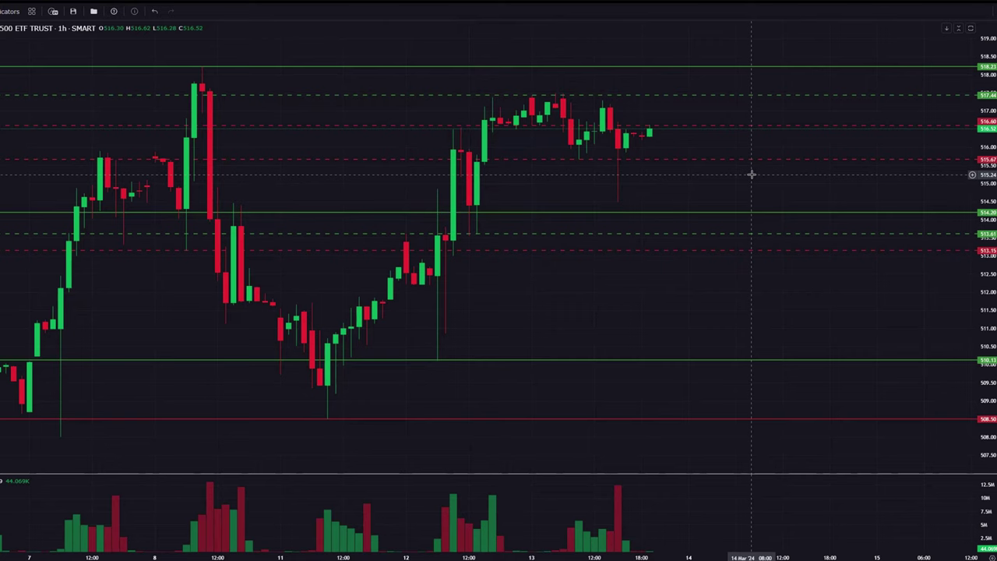
pyautogui.scroll(-5, 735, 180)
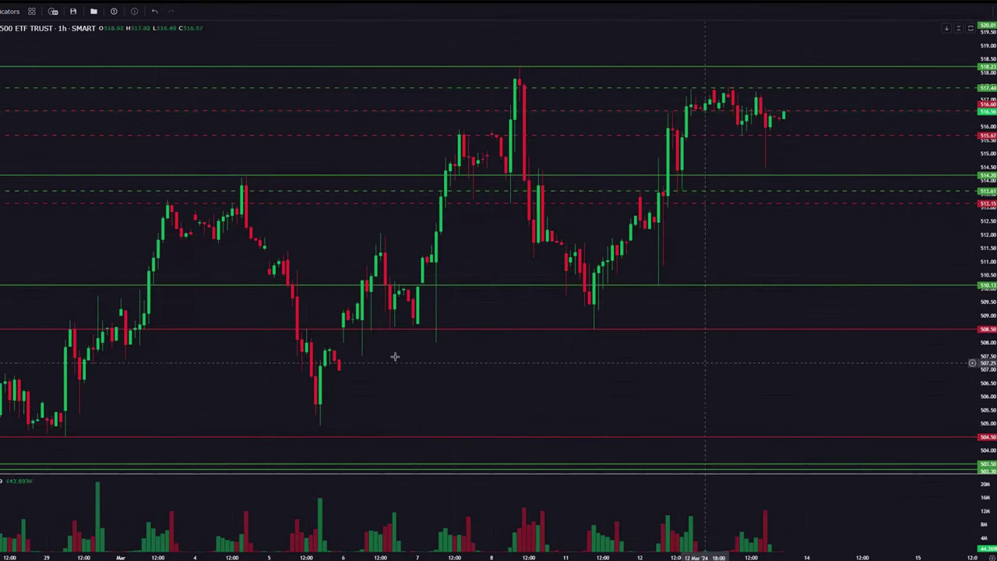
pyautogui.scroll(-2, 697, 275)
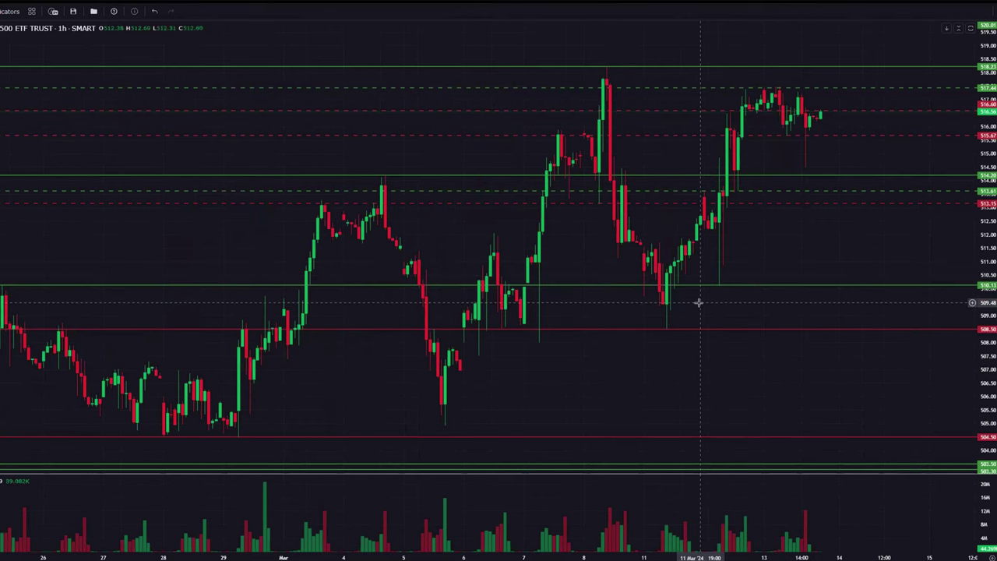
pyautogui.scroll(2, 643, 290)
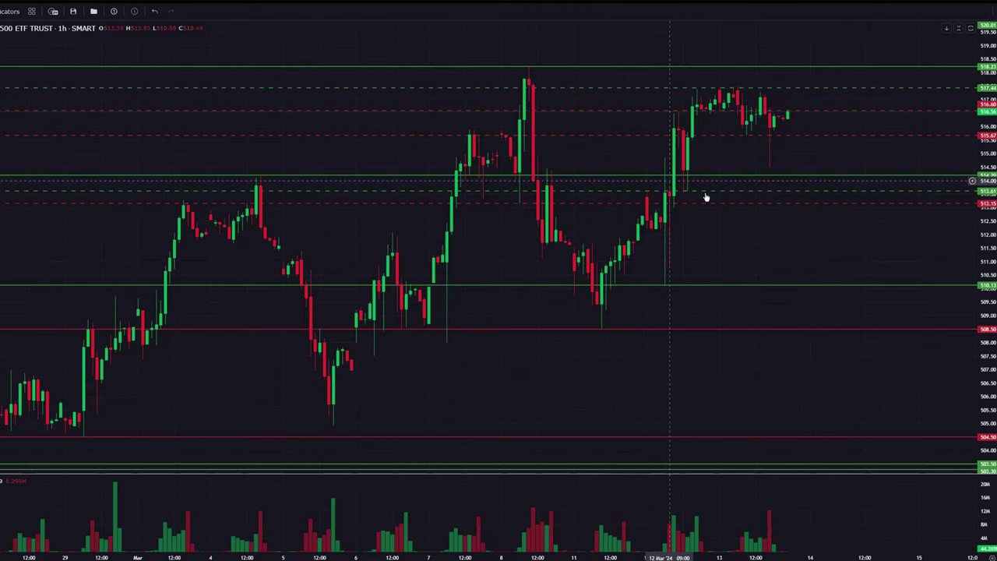
pyautogui.hscroll(5, 741, 269)
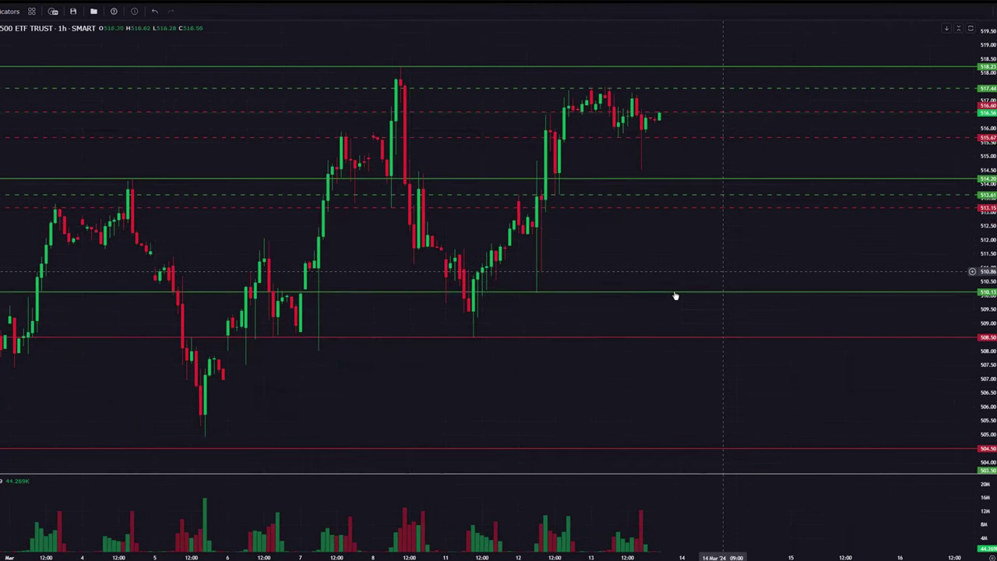
pyautogui.hscroll(5, 712, 239)
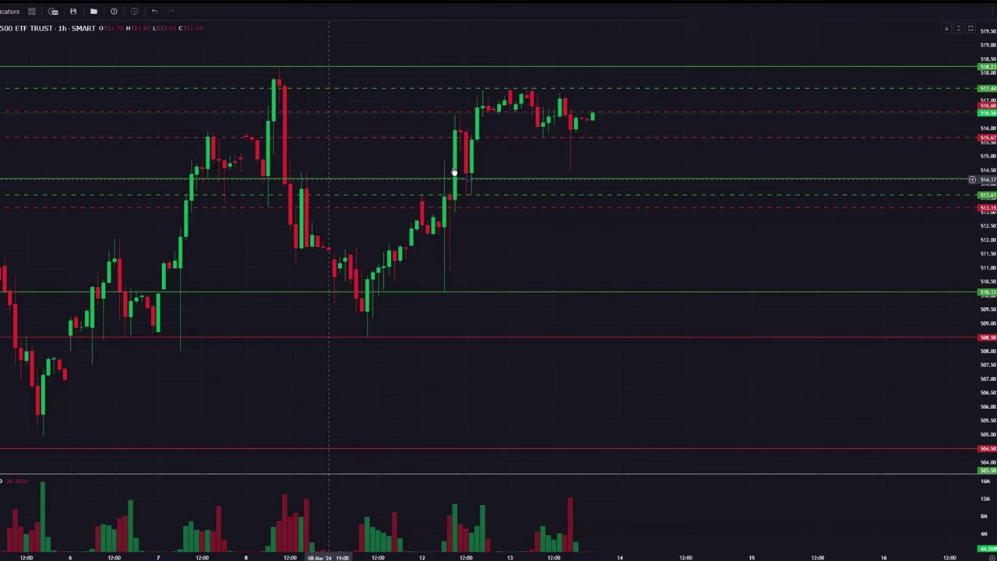
pyautogui.click(332, 139)
pyautogui.scroll(-1, 307, 346)
pyautogui.scroll(-1, 310, 347)
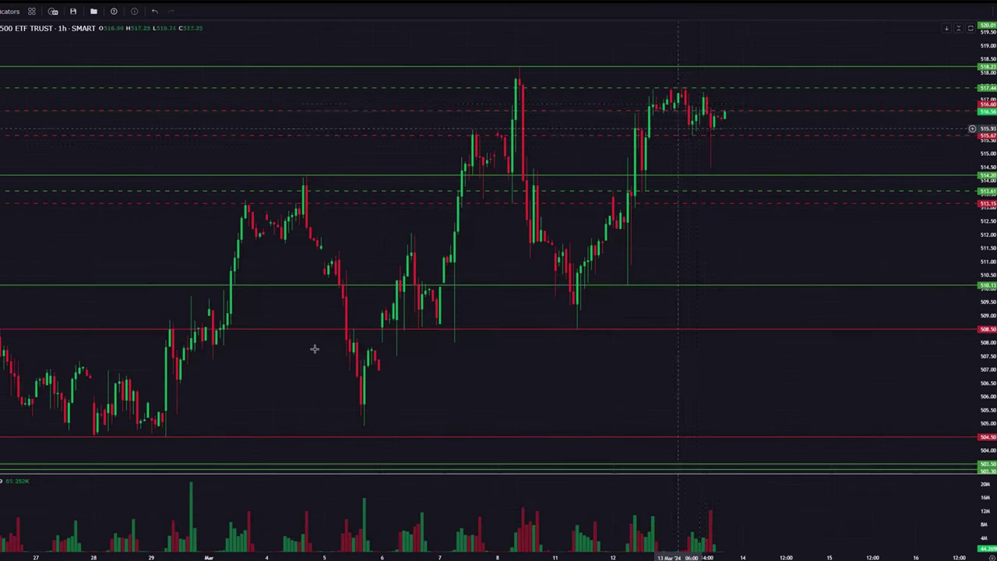
pyautogui.scroll(-1, 553, 214)
pyautogui.scroll(-1, 557, 179)
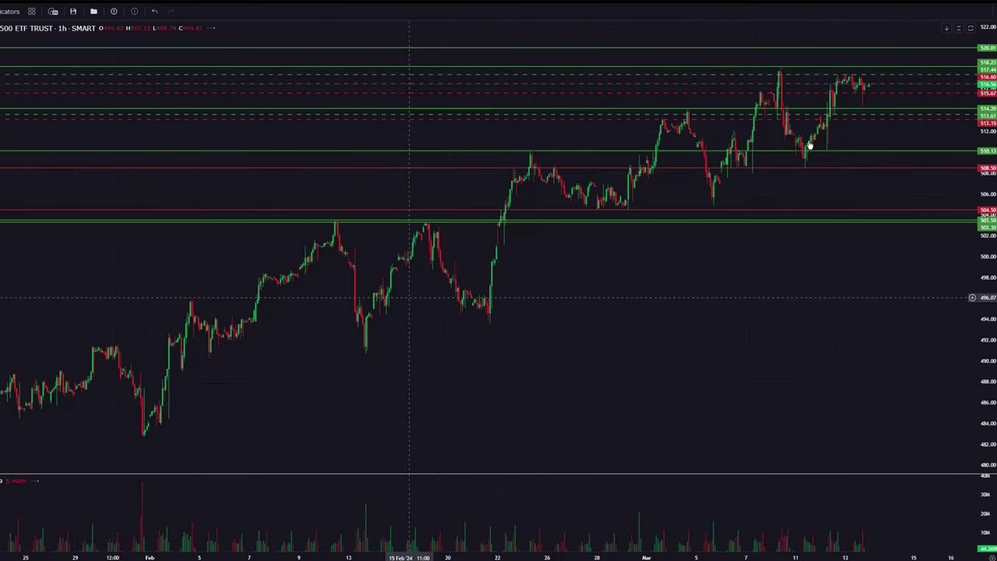
pyautogui.scroll(-1, 645, 198)
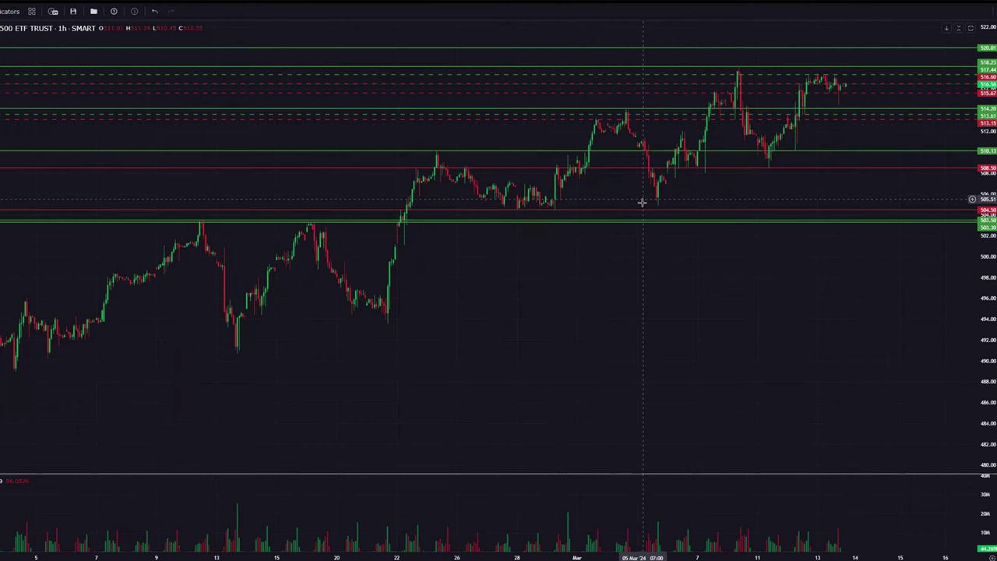
pyautogui.scroll(5, 642, 204)
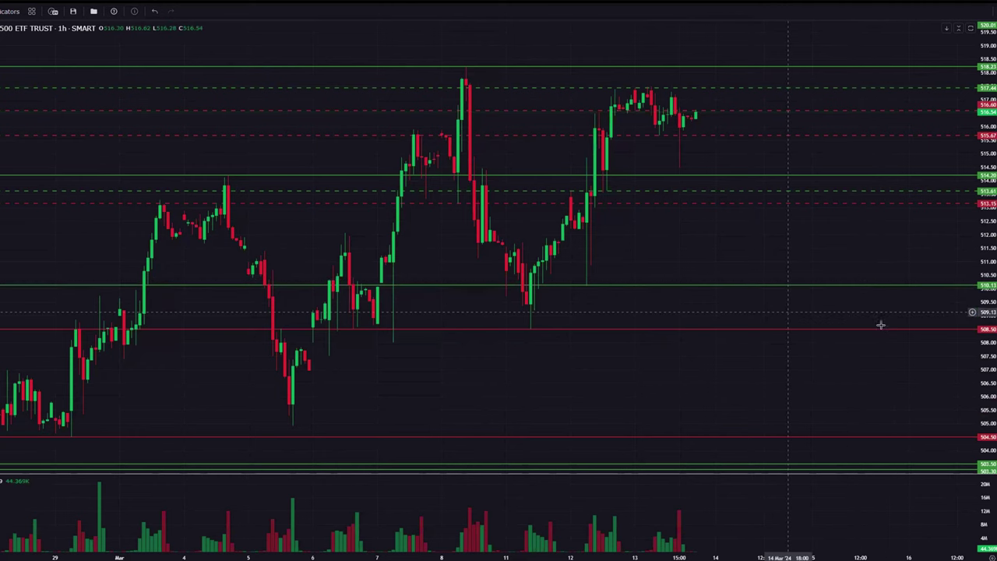
# Step: Compare the hourly swings from mid-February to 13 March with the solid levels between 503.30 and 518.23
pyautogui.scroll(-1, 510, 350)
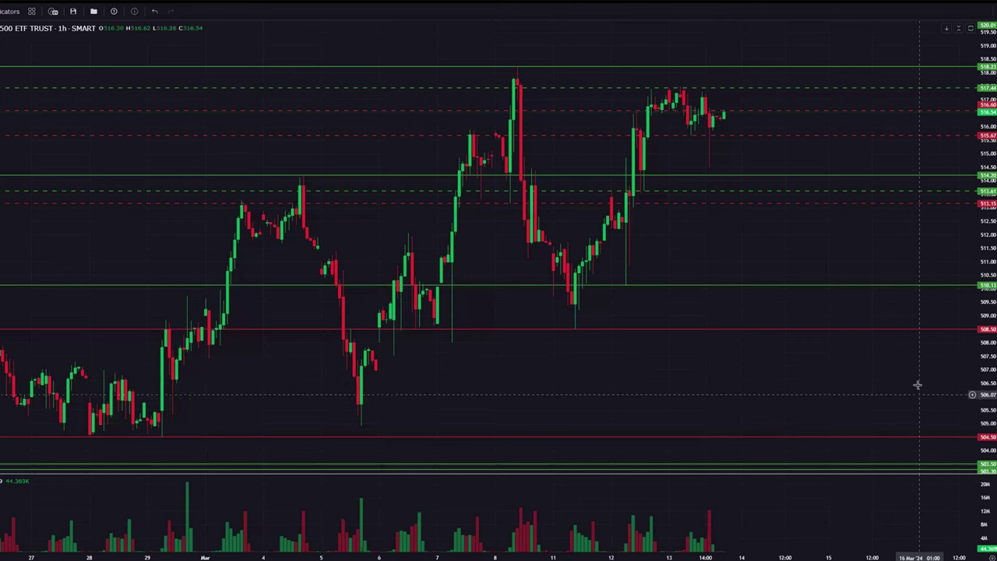
pyautogui.hscroll(-5, 390, 291)
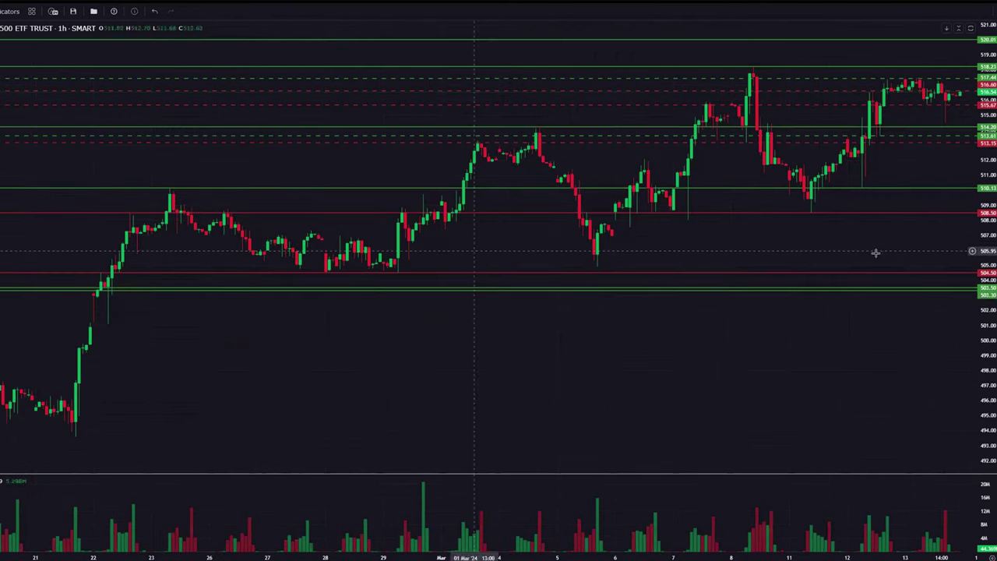
pyautogui.hscroll(1, 830, 251)
pyautogui.hscroll(8, 475, 281)
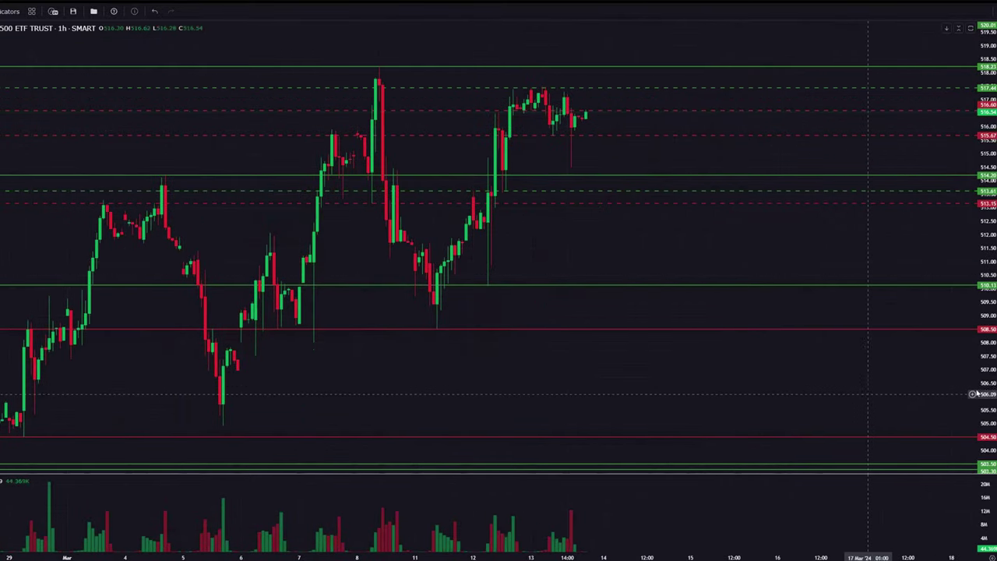
pyautogui.hscroll(3, 881, 392)
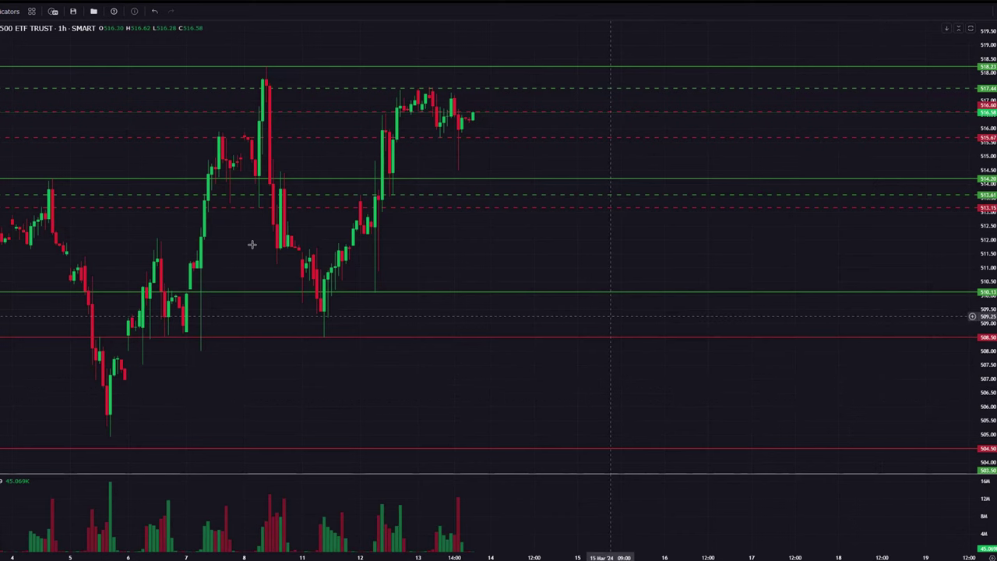
pyautogui.scroll(-5, 657, 336)
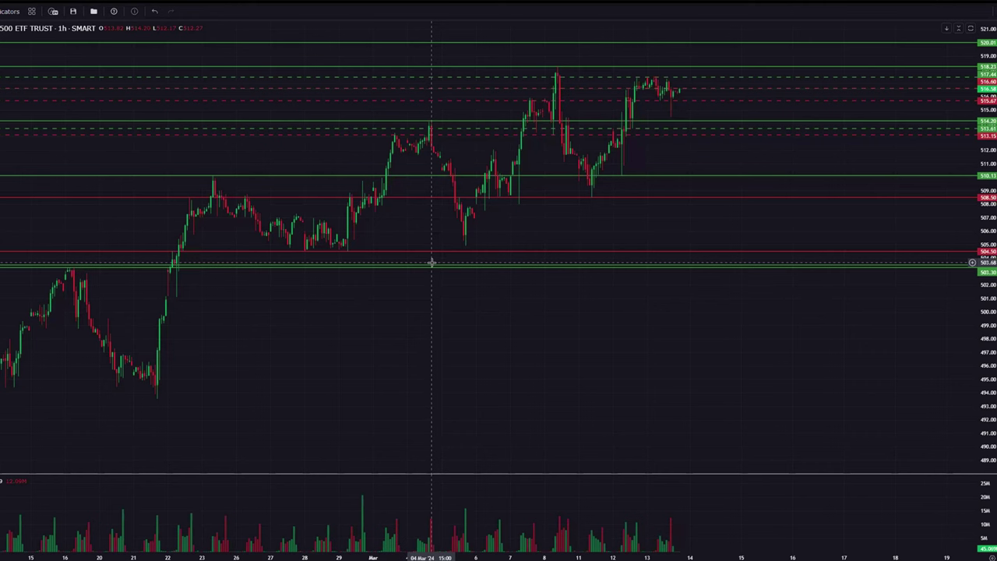
pyautogui.scroll(4, 431, 262)
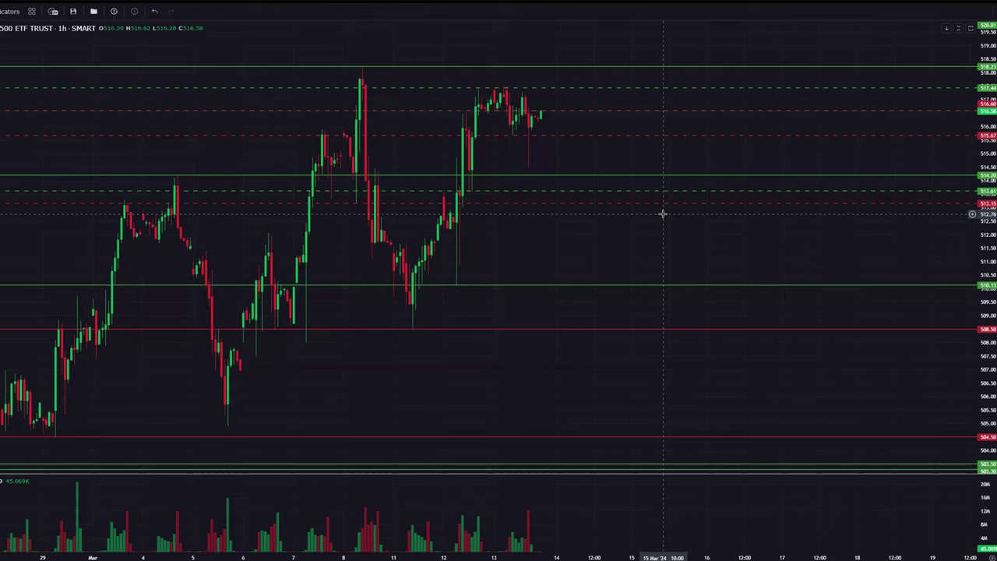
# Step: Set the SPY chart to the daily timeframe and draw a dashed green horizontal line at about 491.62, near the 30 January high
pyautogui.write('1D')
pyautogui.press('Return')
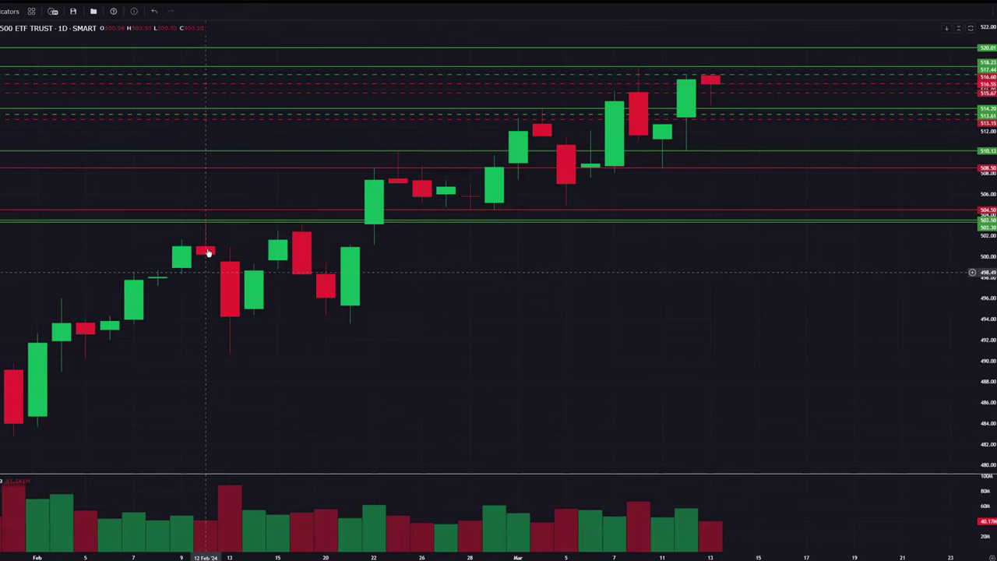
pyautogui.scroll(-5, 318, 280)
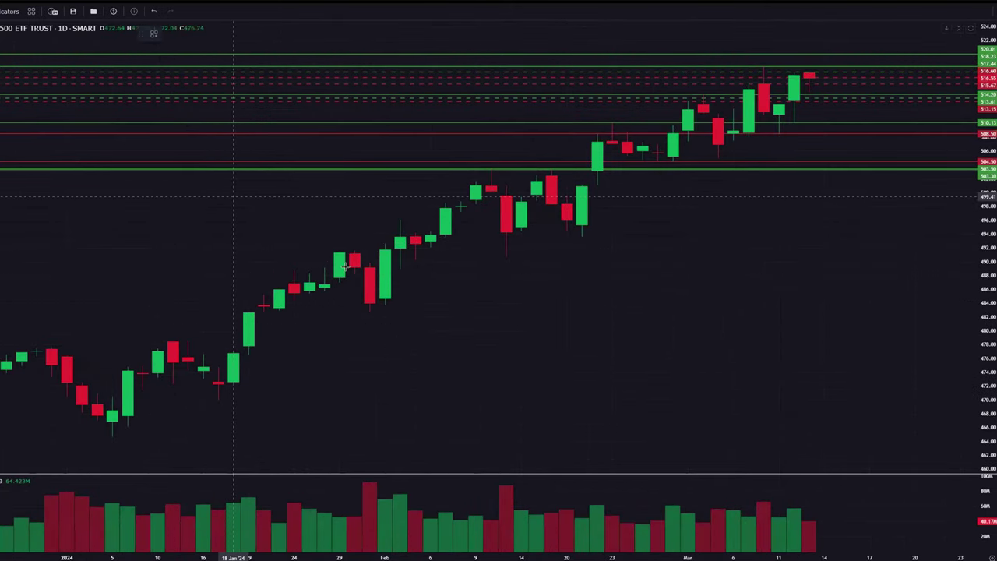
pyautogui.click(468, 251)
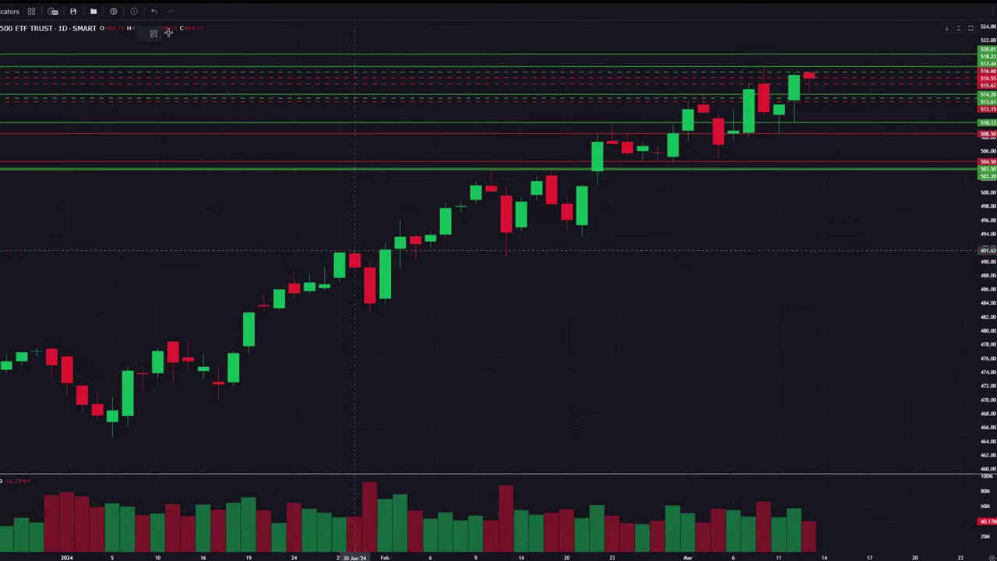
pyautogui.click(200, 113)
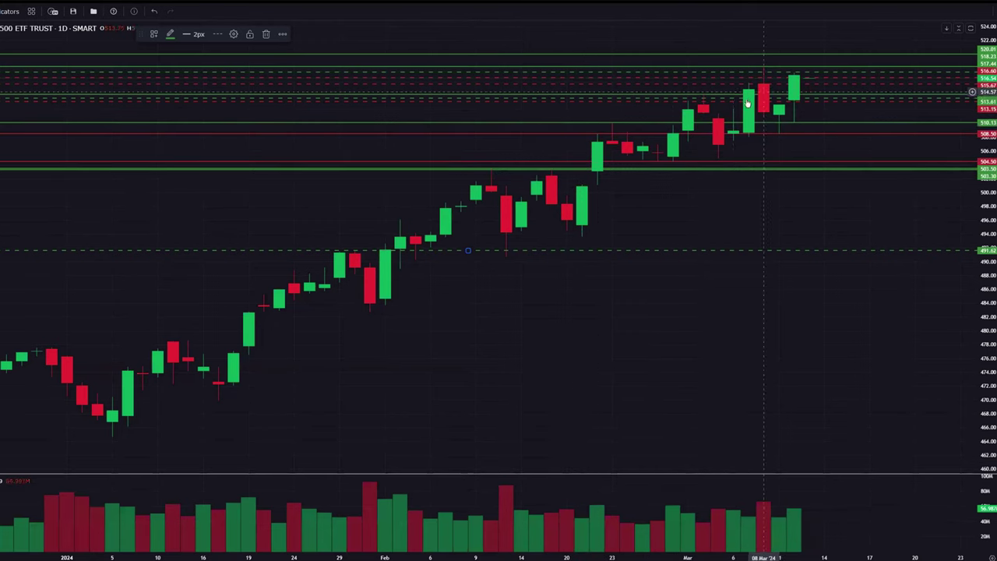
pyautogui.scroll(3, 702, 97)
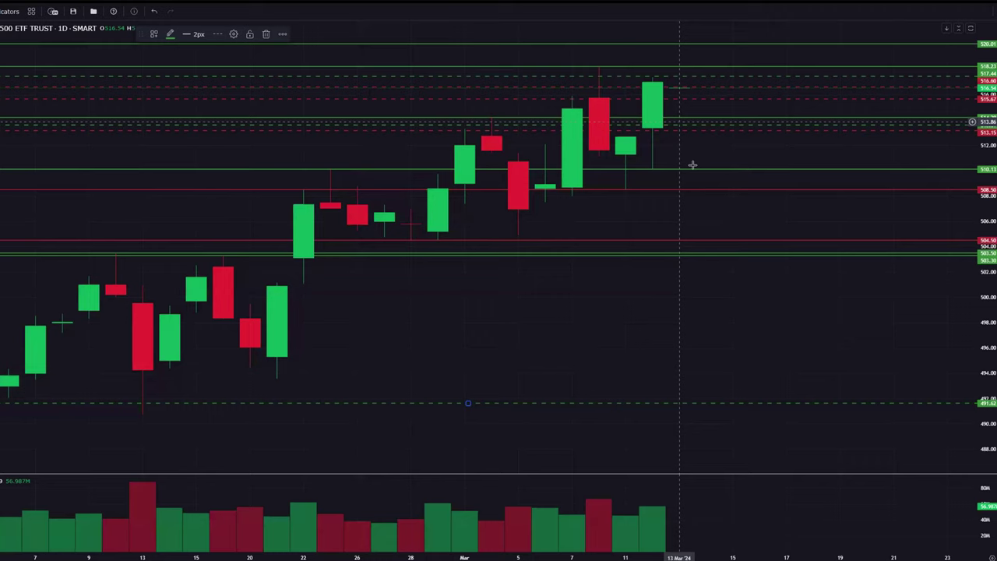
pyautogui.click(841, 39)
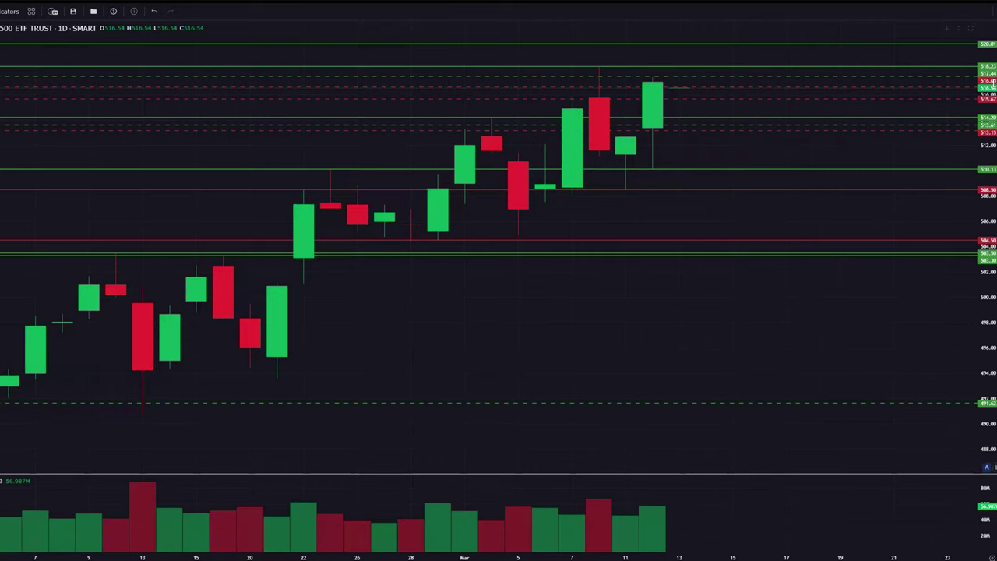
# Step: Rescale the price axis and reposition the daily chart to view the March candles with the levels around them
pyautogui.moveTo(988, 83); pyautogui.dragTo(989, 92)
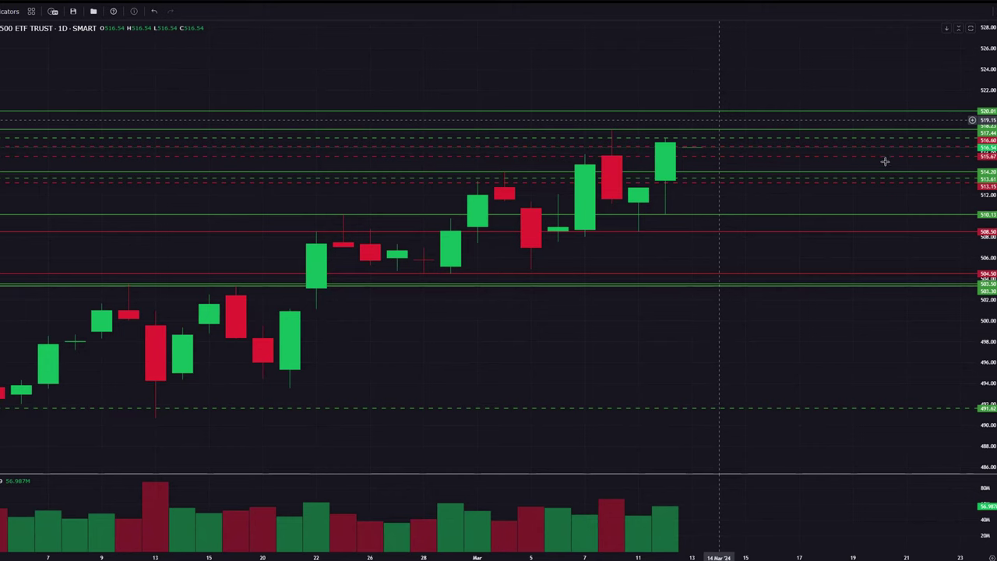
pyautogui.moveTo(984, 167); pyautogui.dragTo(983, 125)
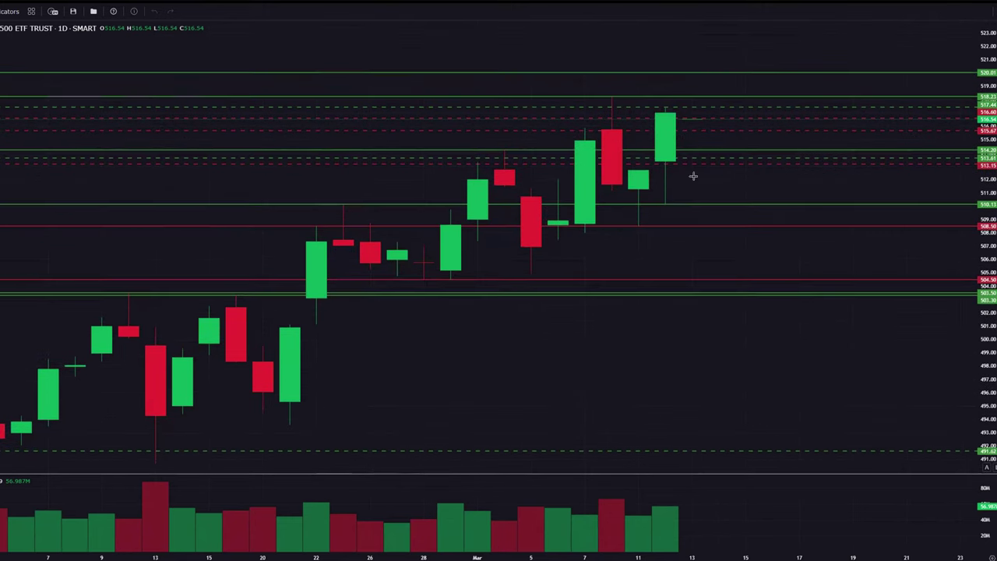
pyautogui.moveTo(706, 260); pyautogui.dragTo(639, 205)
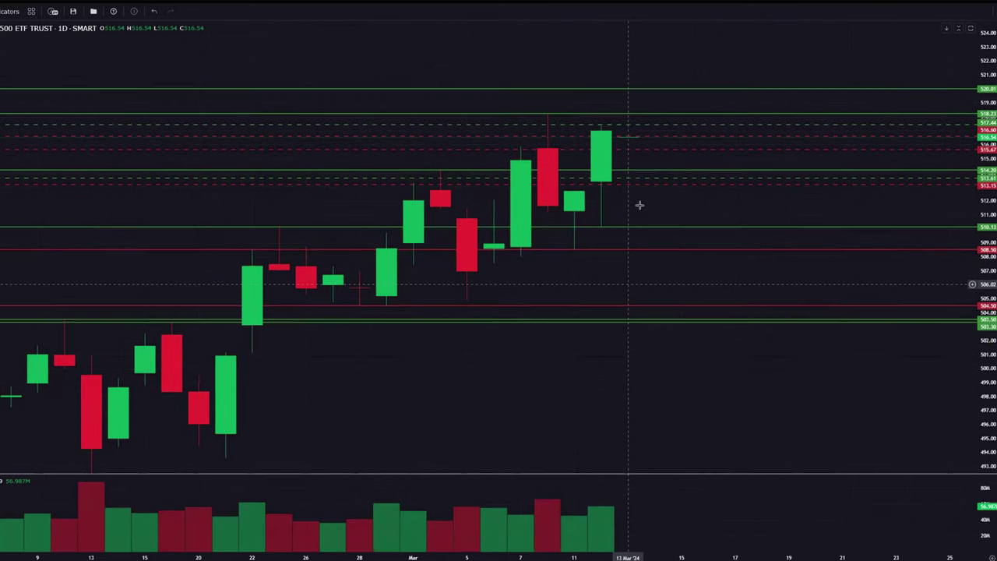
pyautogui.moveTo(661, 265); pyautogui.dragTo(659, 270)
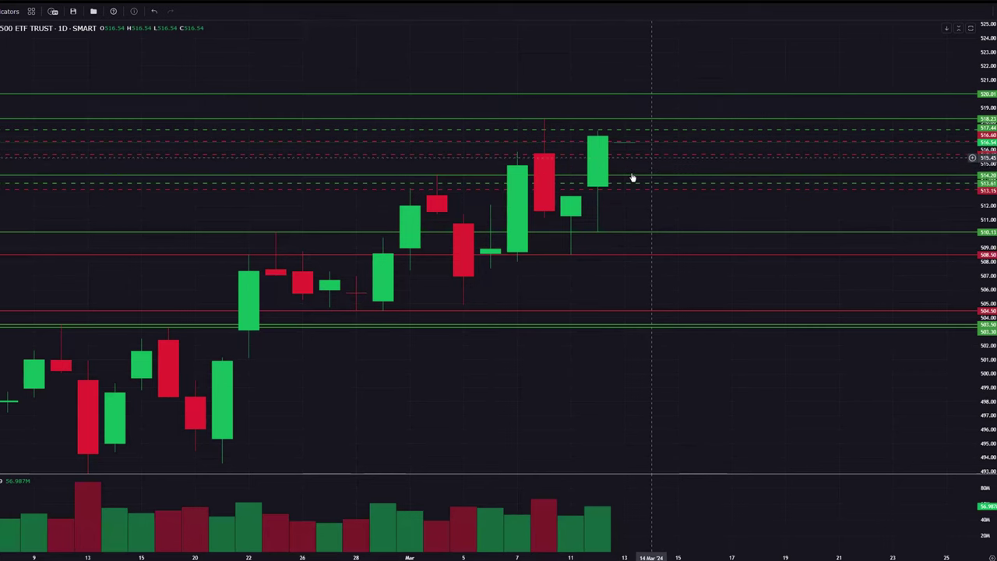
pyautogui.hscroll(5, 956, 156)
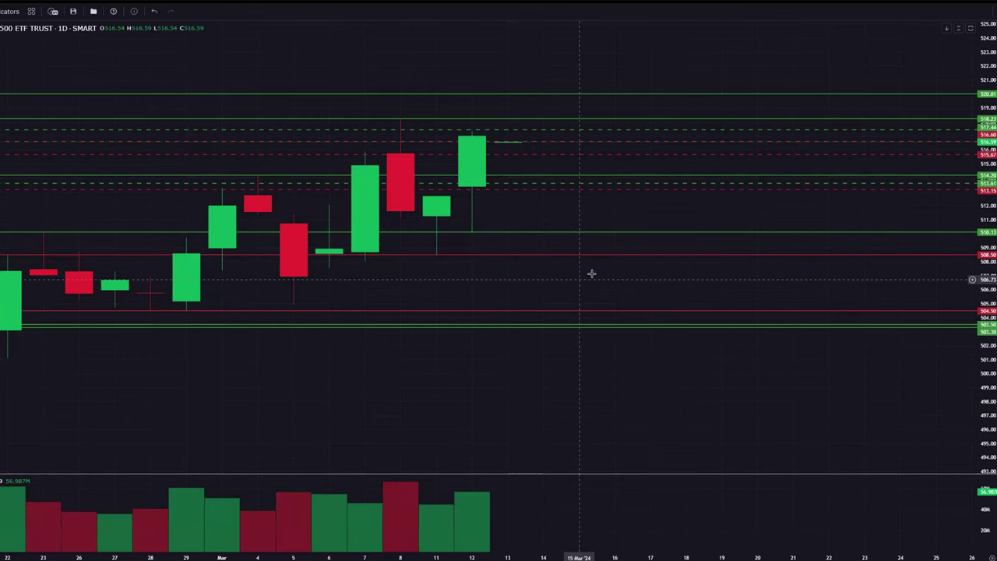
pyautogui.scroll(-3, 652, 272)
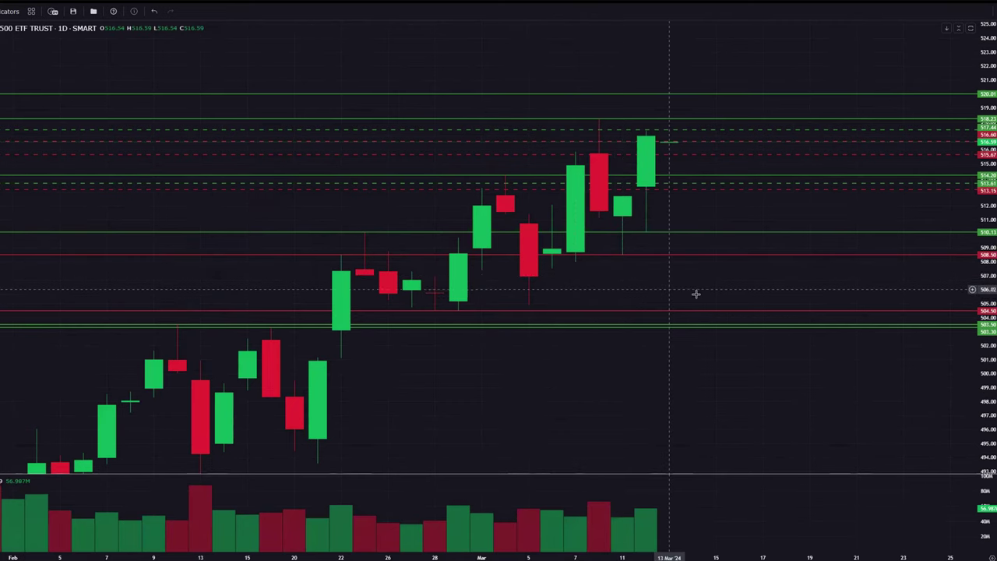
pyautogui.scroll(1, 659, 267)
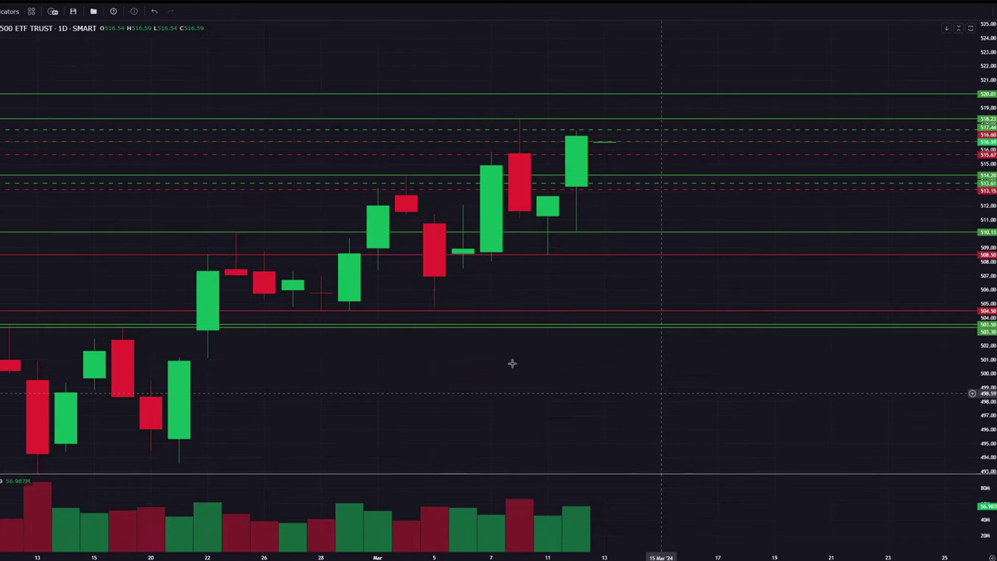
# Step: Draw a rising blue arrow over the SPY daily candles from about 504.16 on 23 February to about 520.10 on 12 March
pyautogui.hscroll(-5, 512, 361)
pyautogui.moveTo(518, 369); pyautogui.dragTo(230, 343)
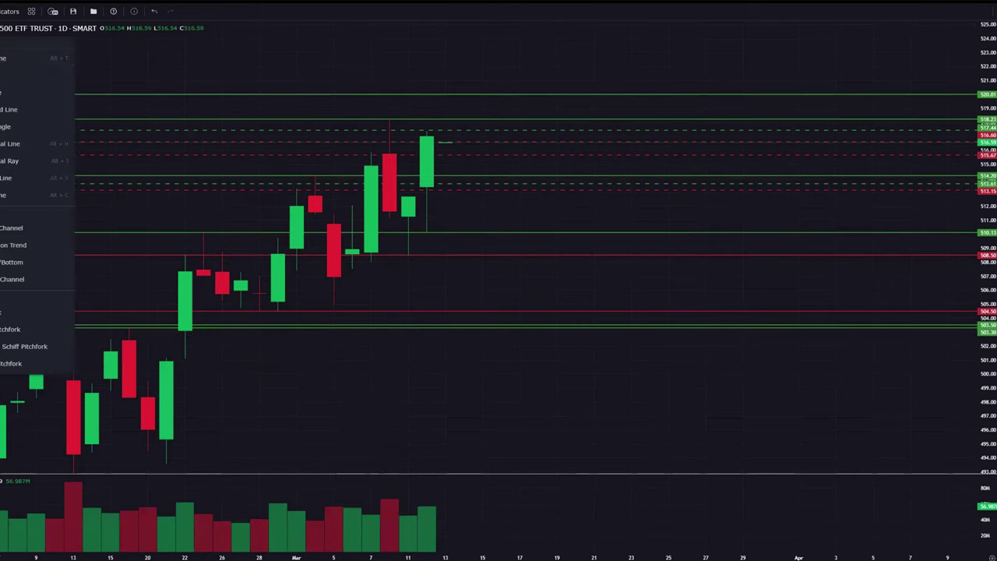
pyautogui.click(23, 58)
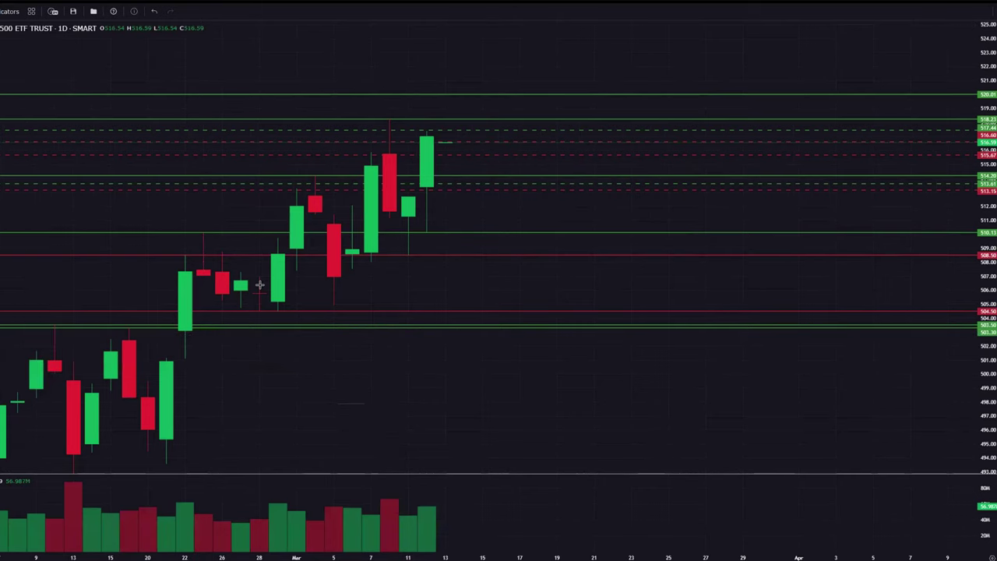
pyautogui.click(202, 315)
pyautogui.click(426, 101)
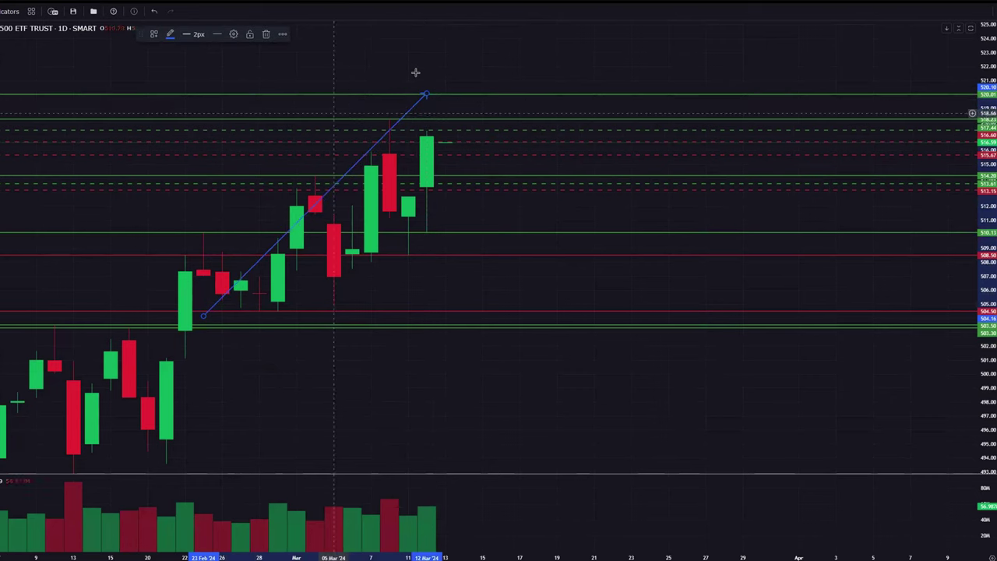
pyautogui.click(425, 93)
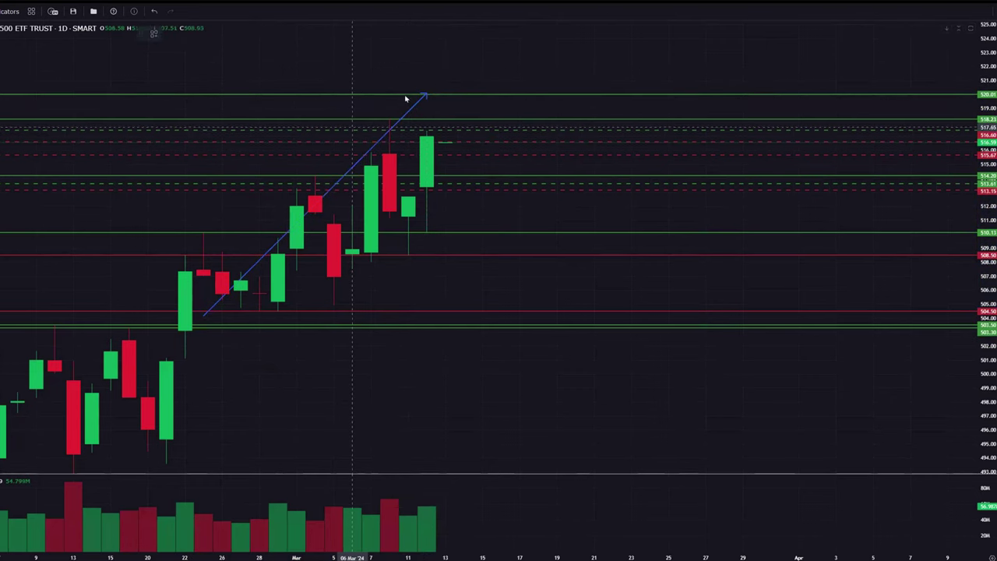
# Step: Draw a falling arrow from about 520.50 to 503.39 on 17 March, and a rising arrow from about 502.96 to 519.92 on 24 March
pyautogui.click(409, 88)
pyautogui.click(500, 254)
pyautogui.click(519, 325)
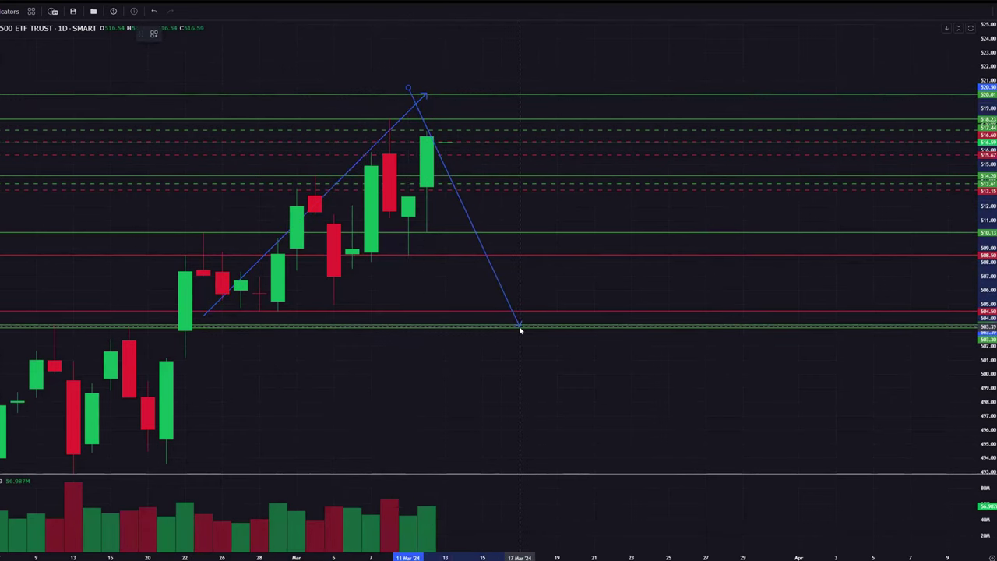
pyautogui.click(520, 328)
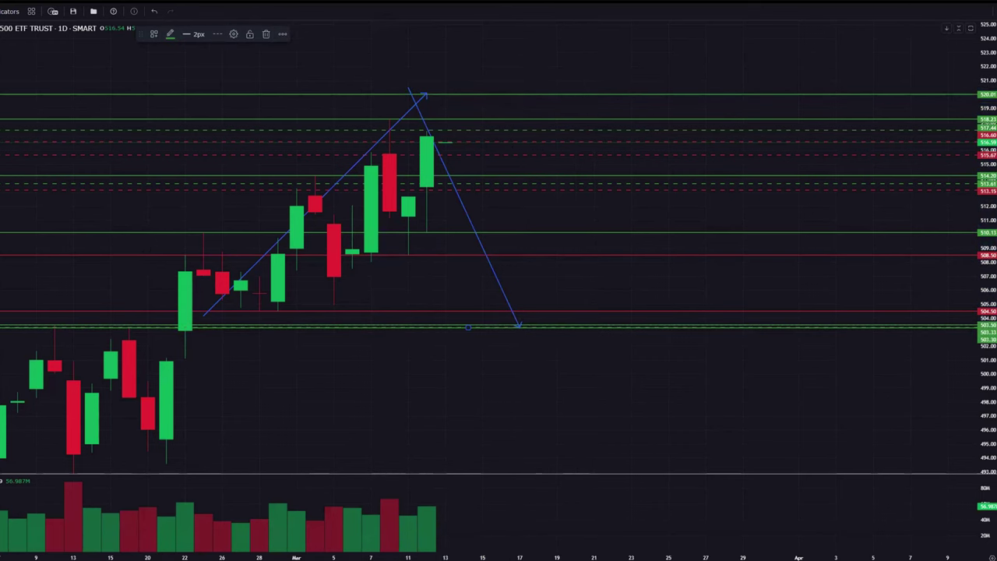
pyautogui.click(522, 324)
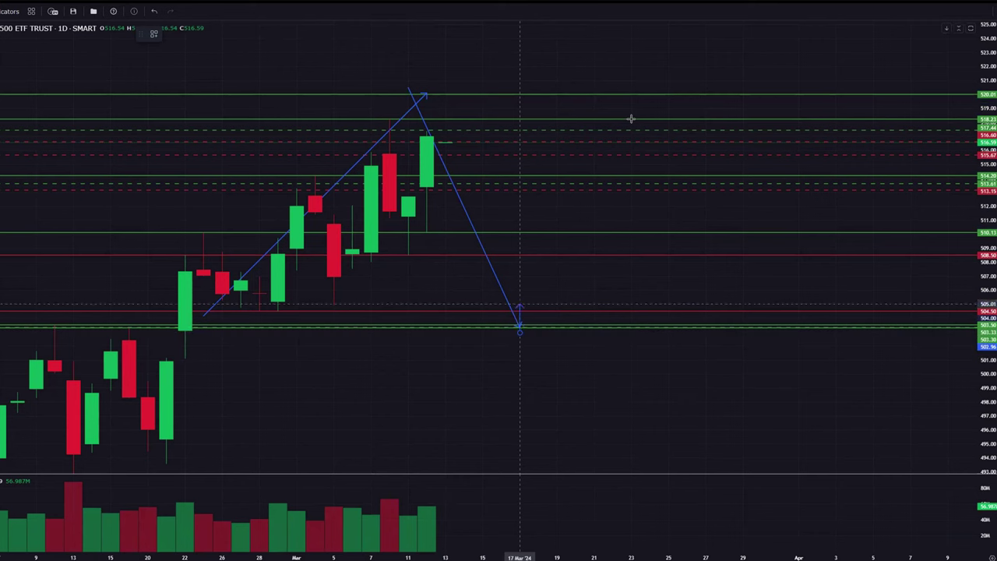
pyautogui.click(649, 95)
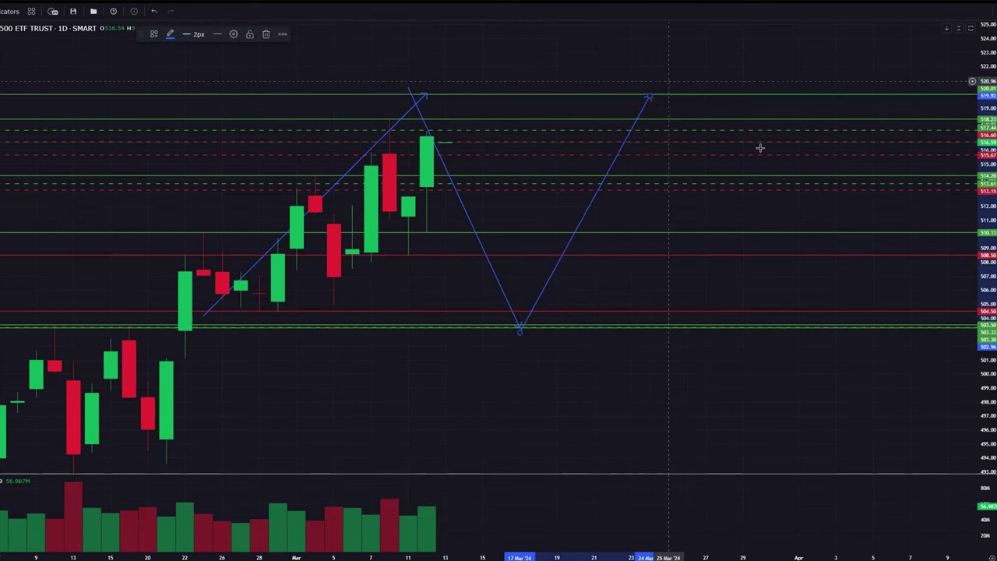
pyautogui.moveTo(589, 360)
pyautogui.mouseDown()
pyautogui.moveTo(632, 439)
pyautogui.moveTo(669, 412)
pyautogui.mouseUp()
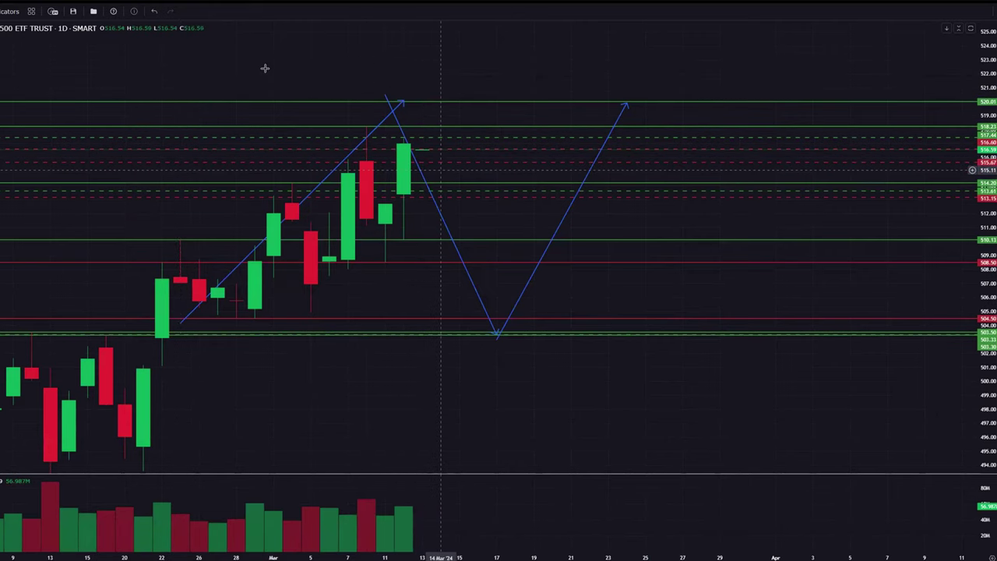
# Step: Remove all drawings from the SPY daily chart and turn off data outside regular trading hours
pyautogui.rightClick(309, 63)
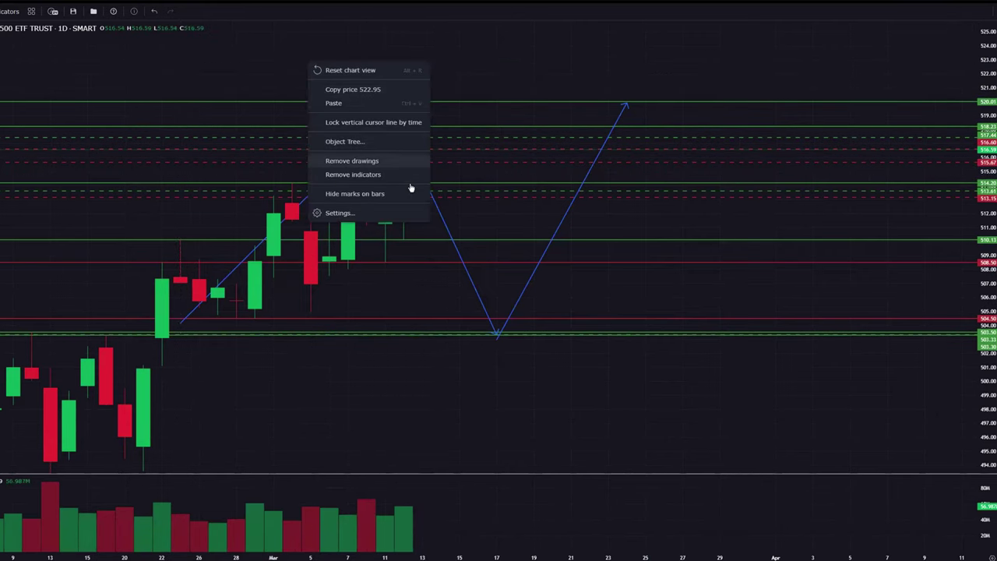
pyautogui.click(390, 161)
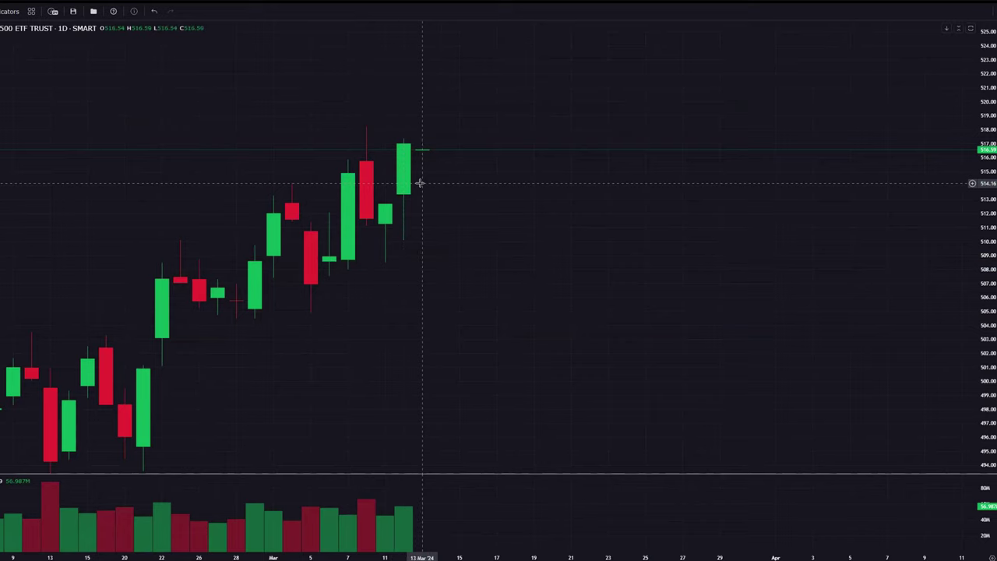
pyautogui.click(53, 12)
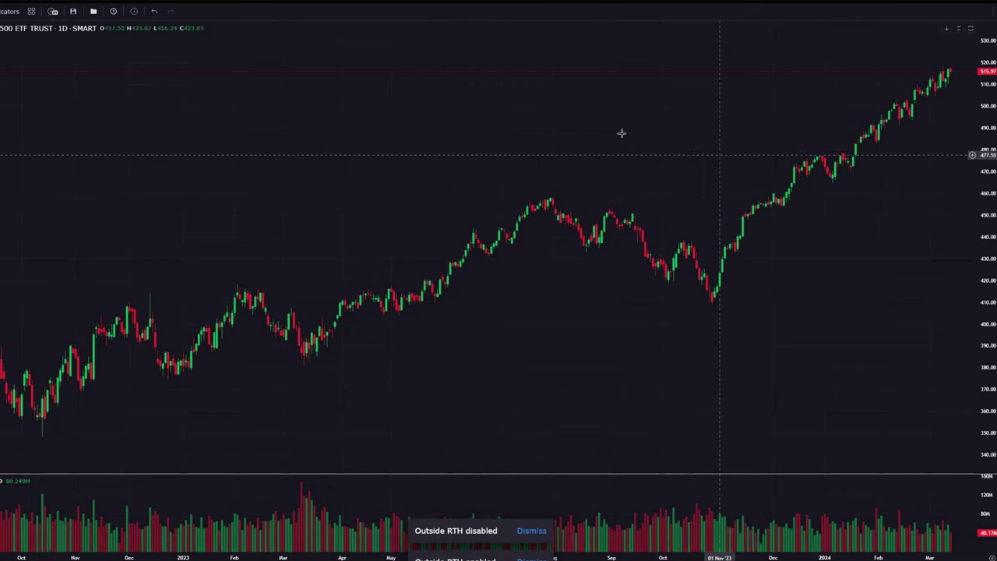
pyautogui.scroll(3, 146, 130)
pyautogui.scroll(2, 147, 130)
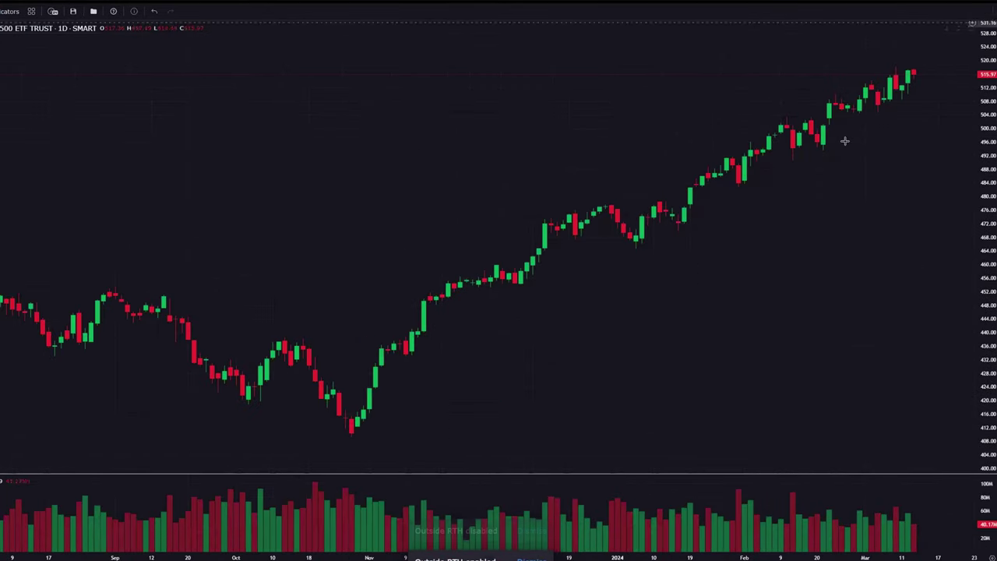
pyautogui.scroll(5, 704, 161)
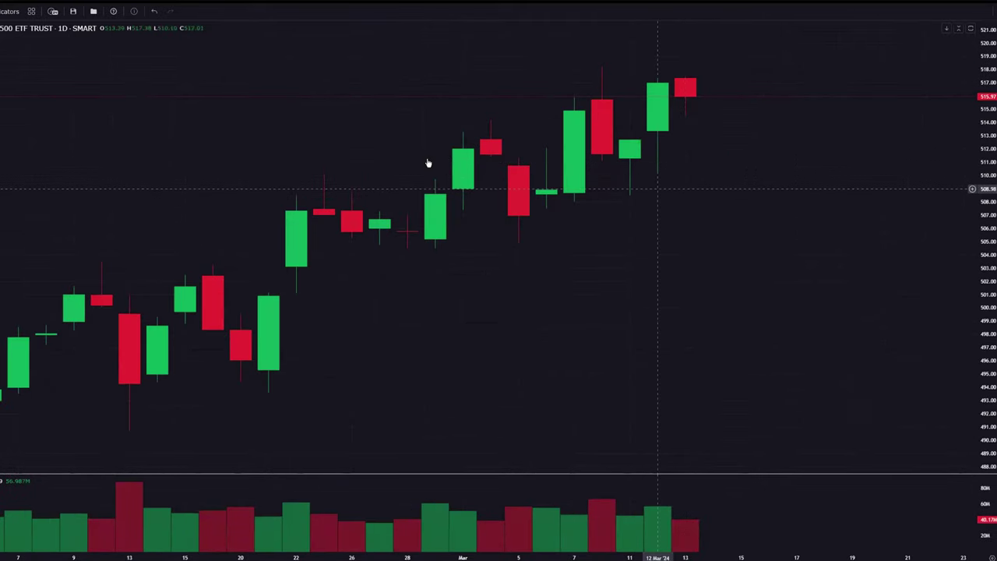
# Step: Draw solid green horizontal lines on the SPY daily chart at the swing highs of 518.23, 514.20, 510.13, 503.50 and 503.30
pyautogui.scroll(2, 467, 167)
pyautogui.scroll(-5, 824, 125)
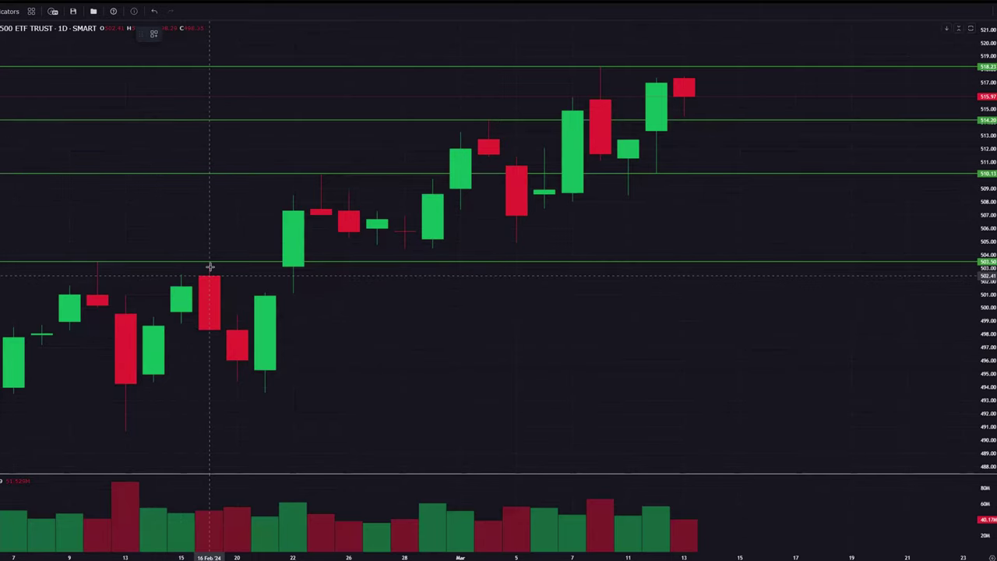
pyautogui.click(308, 275)
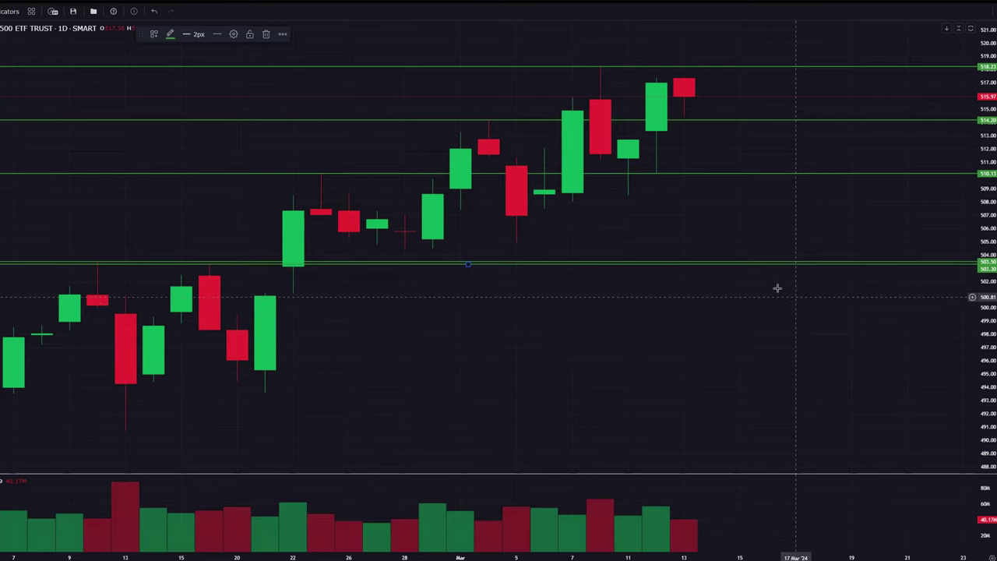
pyautogui.click(735, 75)
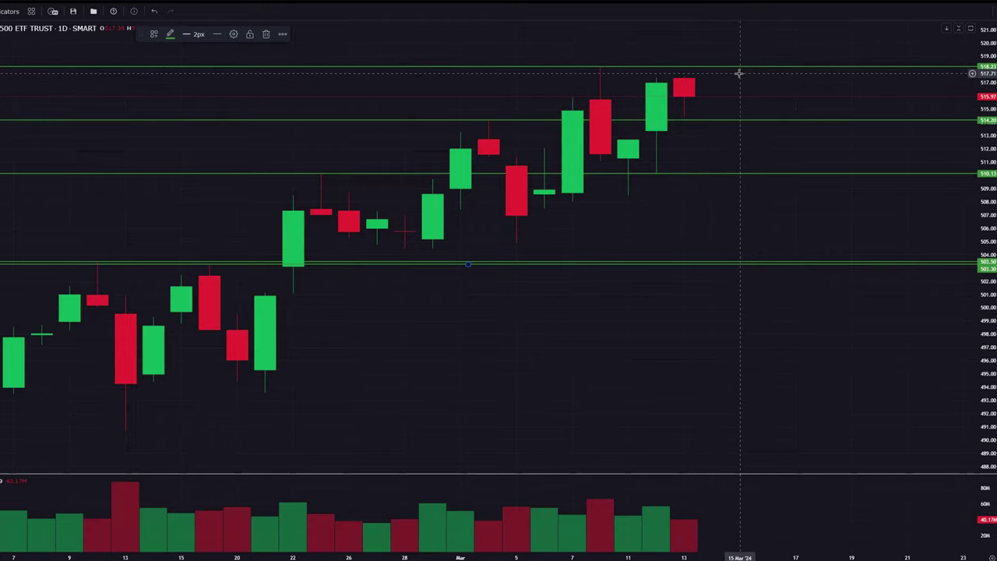
pyautogui.moveTo(729, 93); pyautogui.dragTo(703, 93)
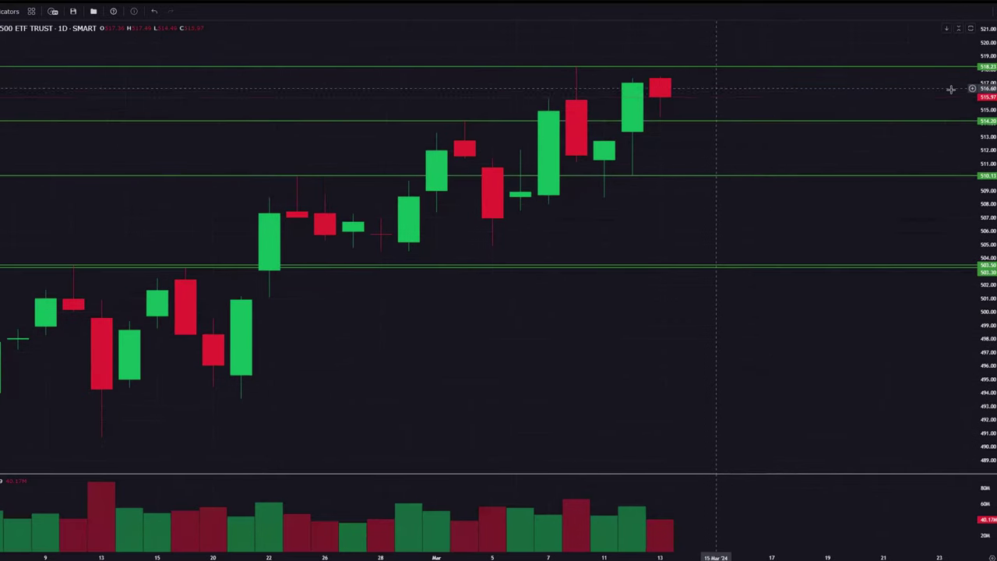
pyautogui.moveTo(703, 221); pyautogui.dragTo(639, 200)
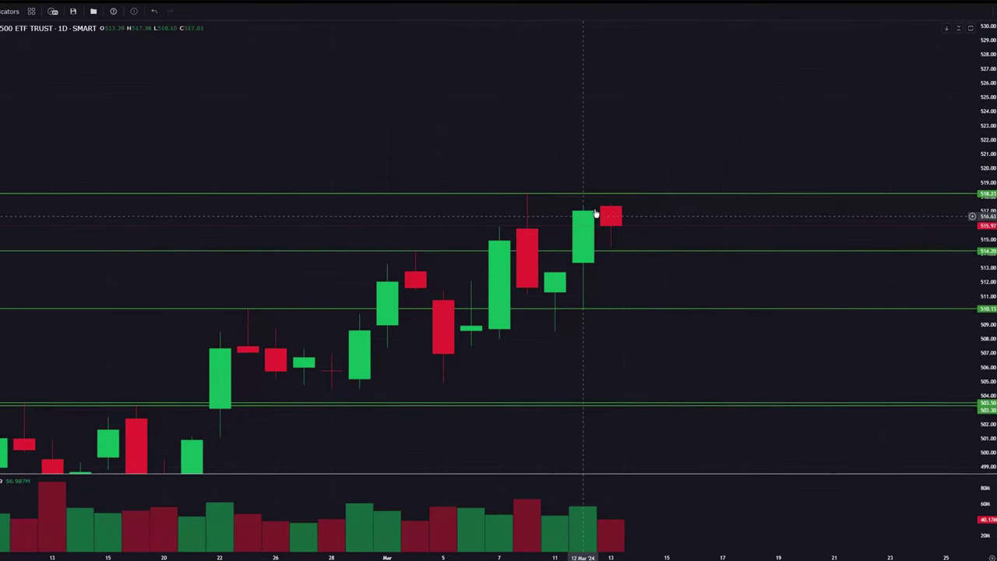
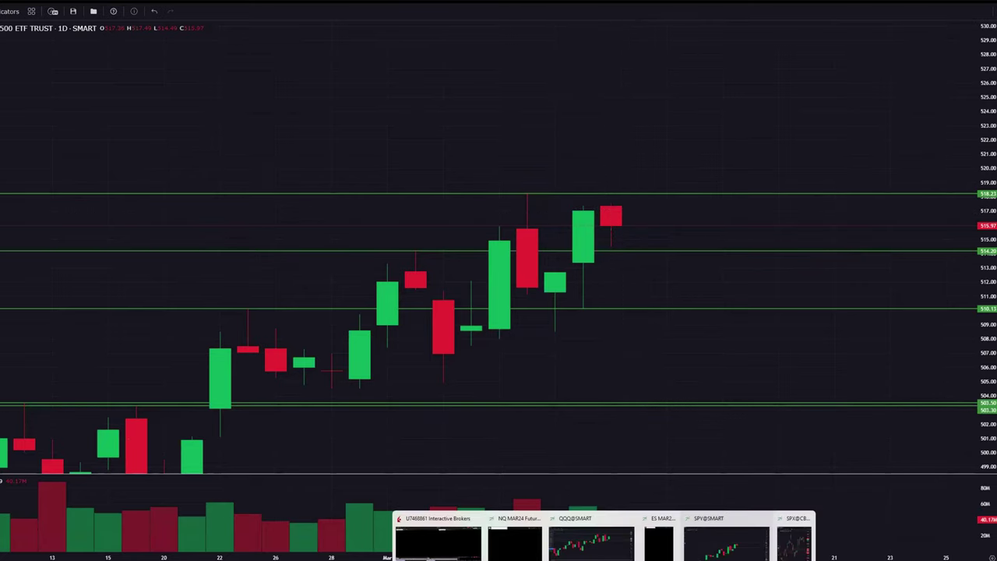
# Step: Switch to the QQQ chart and set its timeframe to 1 hour, showing the candles from 7 to 13 March
pyautogui.click(590, 542)
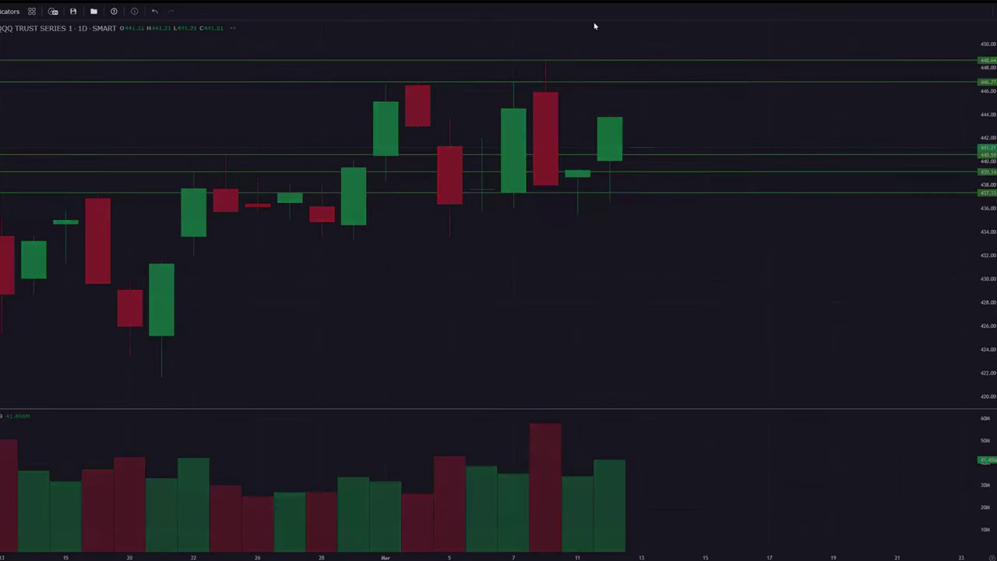
pyautogui.write('60')
pyautogui.press('Return')
pyautogui.scroll(5, 902, 129)
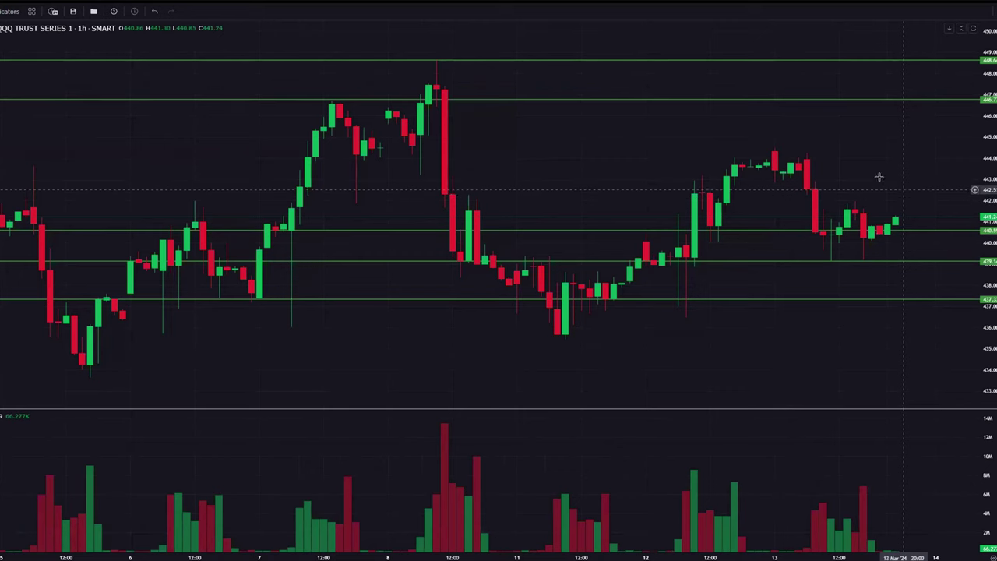
pyautogui.scroll(2, 702, 187)
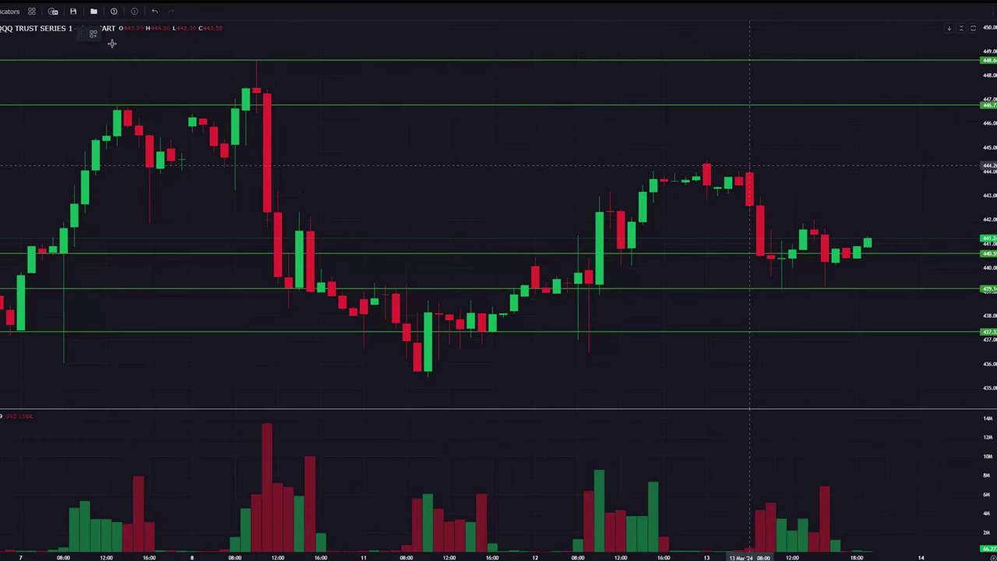
# Step: Draw two dashed green horizontal lines at about 444.2 and 444.4, near the 13 March highs on the QQQ hourly chart
pyautogui.hotkey('alt', 'h')
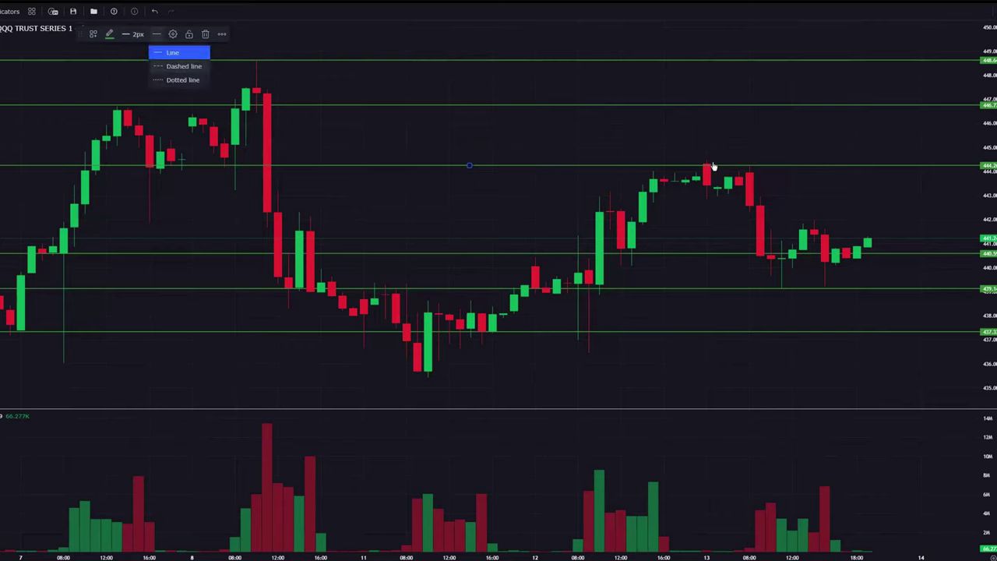
pyautogui.press('Down')
pyautogui.press('Return')
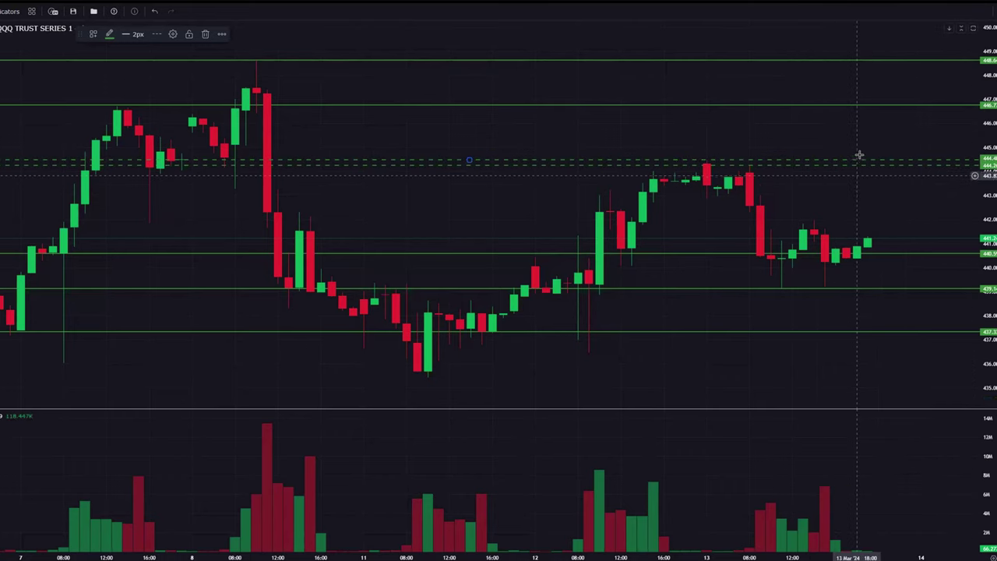
# Step: Draw a dashed red horizontal line at about 445.6, across the early 8 March candles on the QQQ hourly chart
pyautogui.click(212, 134)
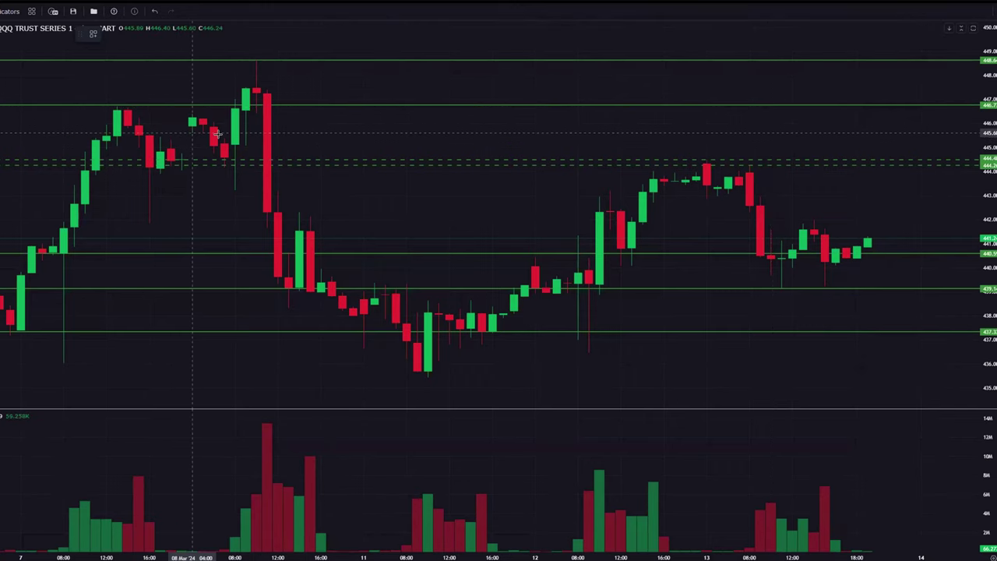
pyautogui.click(217, 133)
pyautogui.click(156, 34)
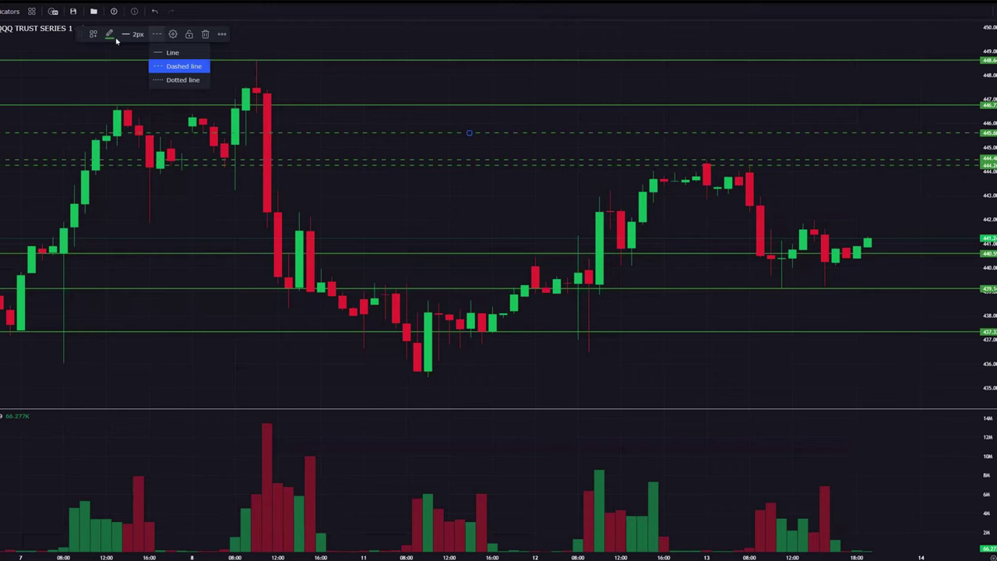
pyautogui.click(110, 33)
pyautogui.click(113, 119)
pyautogui.click(335, 119)
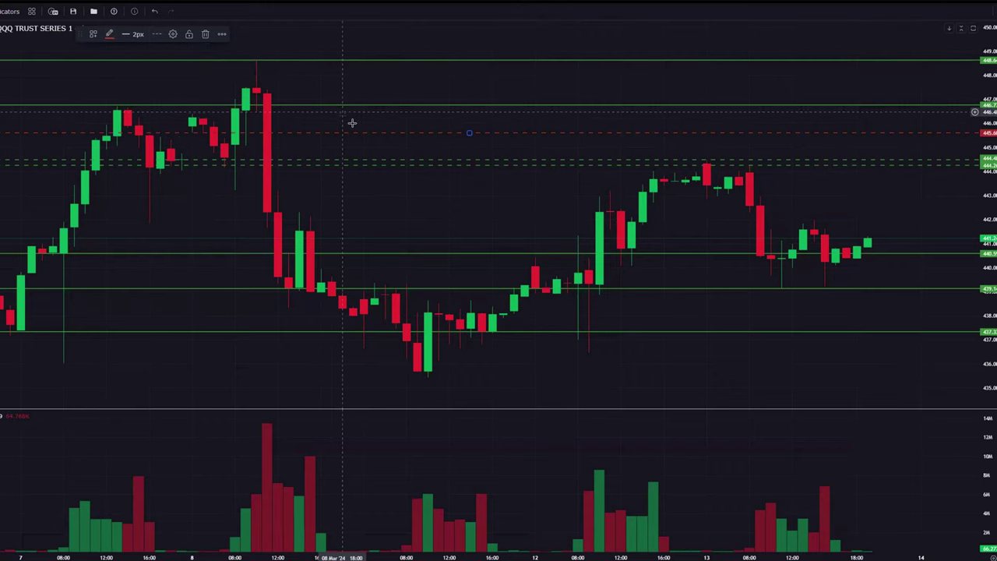
pyautogui.click(352, 123)
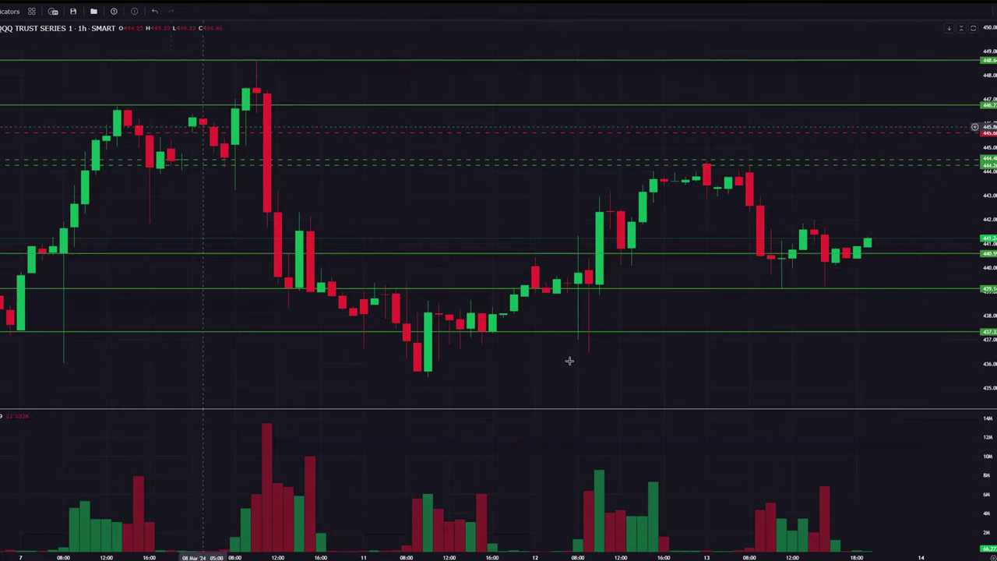
# Step: Draw a dashed red horizontal line at about 433.6, at the 5 March low on the QQQ hourly chart
pyautogui.scroll(-5, 568, 359)
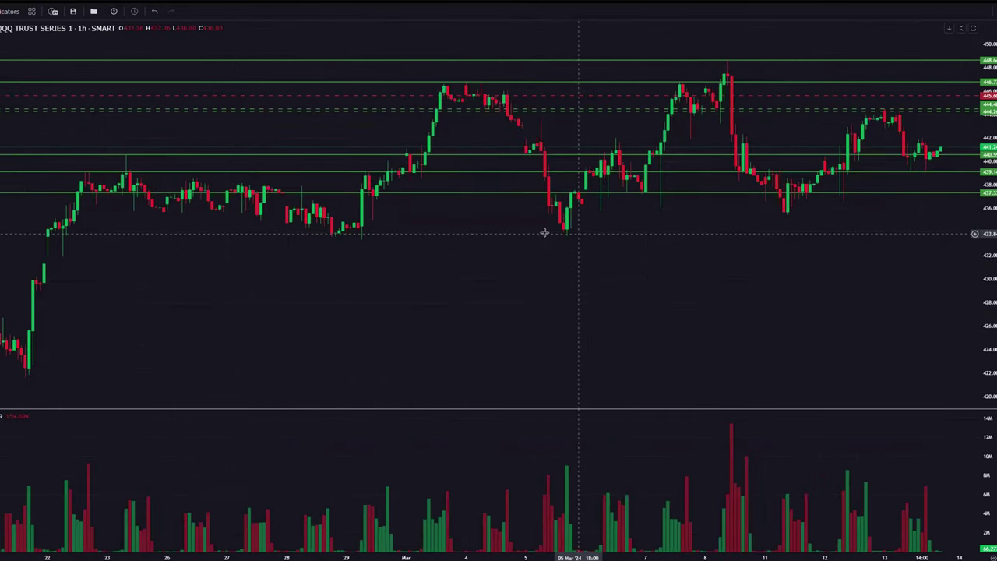
pyautogui.click(577, 235)
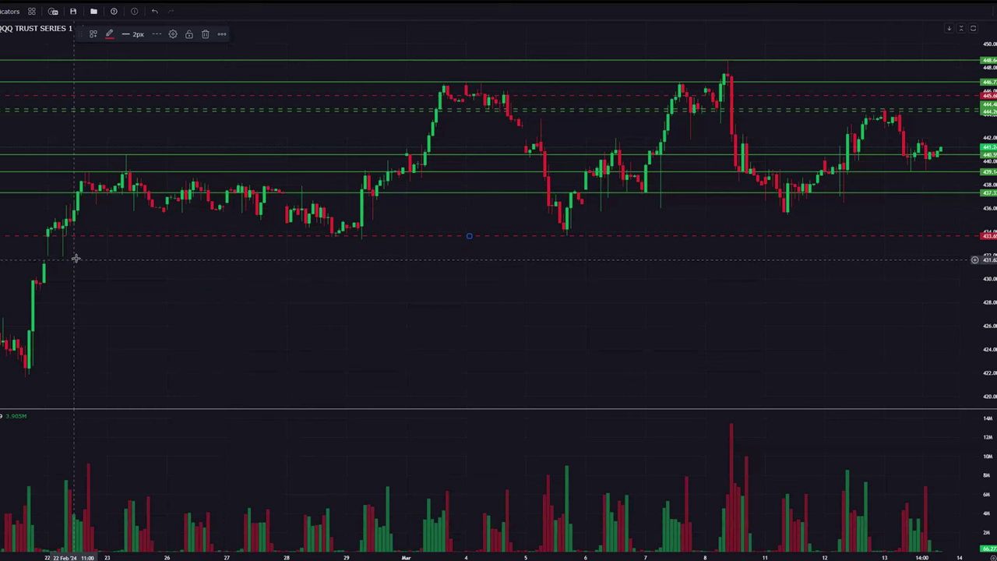
# Step: Draw two dashed green horizontal lines at about 442.8 and 441.9, around the 4 to 5 March gap on the QQQ hourly chart
pyautogui.scroll(-1, 85, 262)
pyautogui.scroll(2, 818, 315)
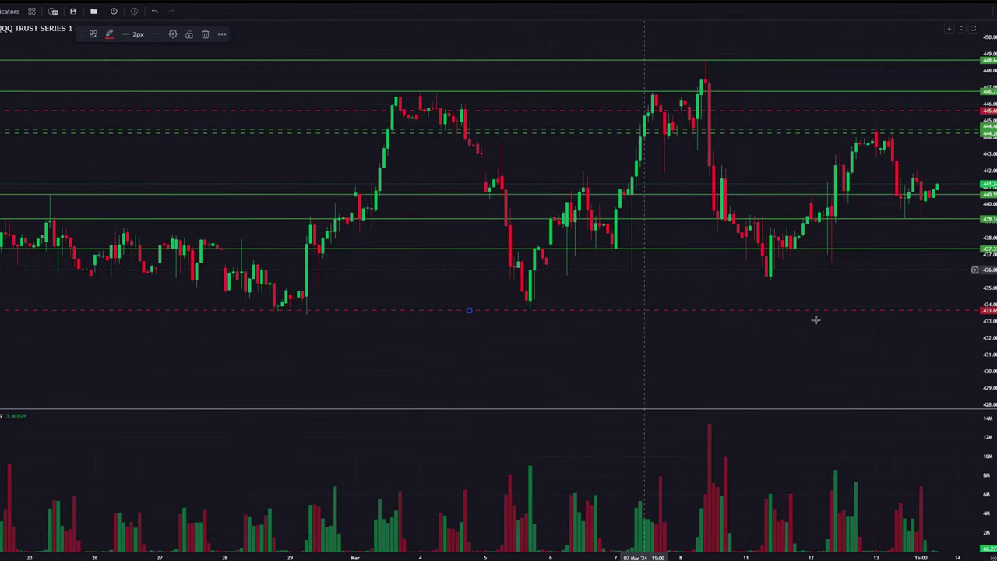
pyautogui.scroll(2, 869, 196)
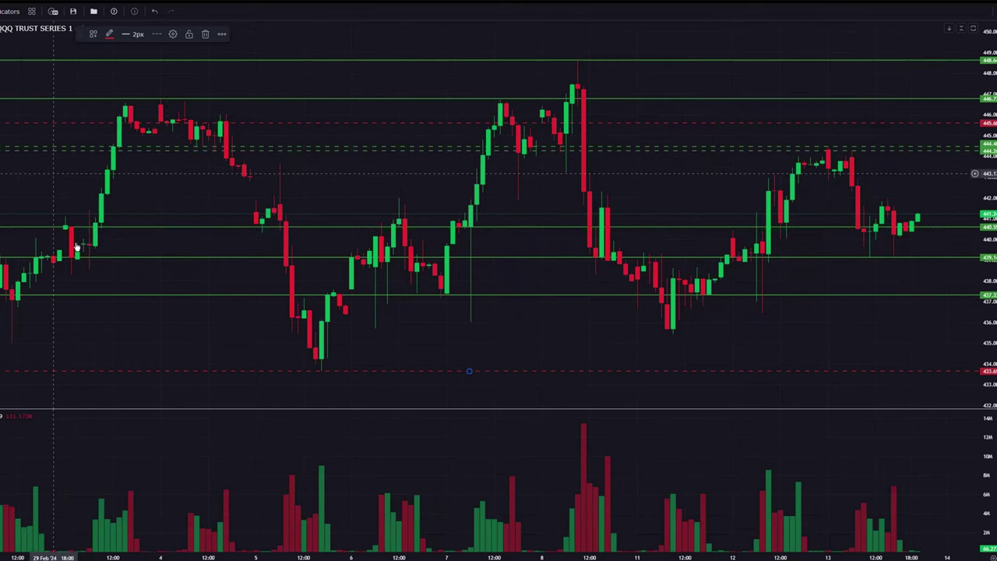
pyautogui.click(697, 146)
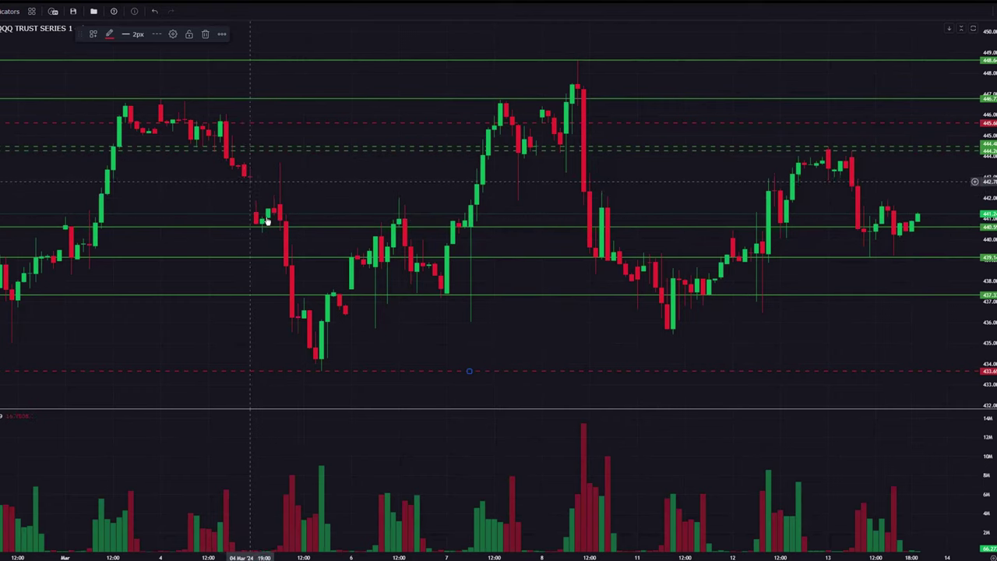
pyautogui.click(242, 201)
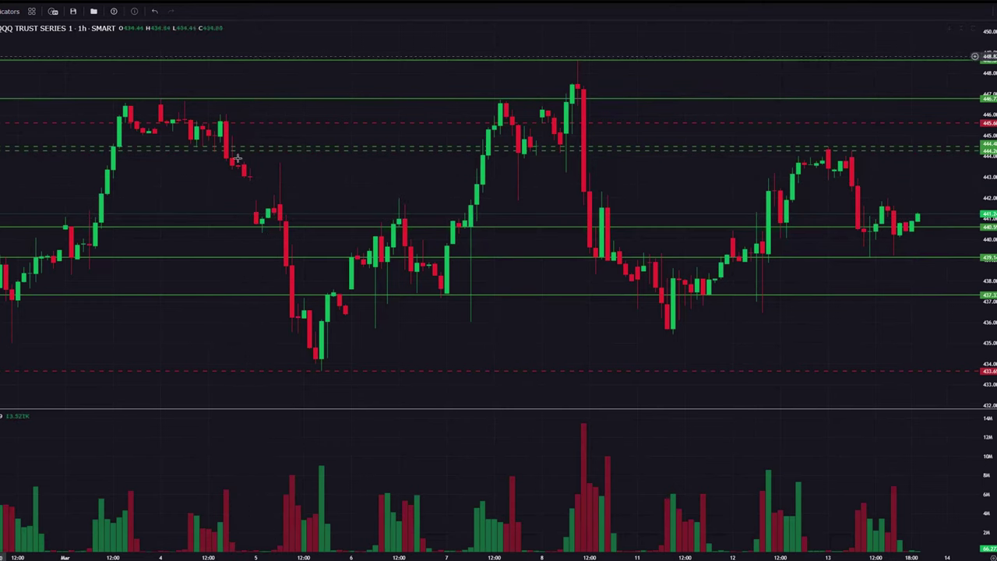
pyautogui.click(251, 185)
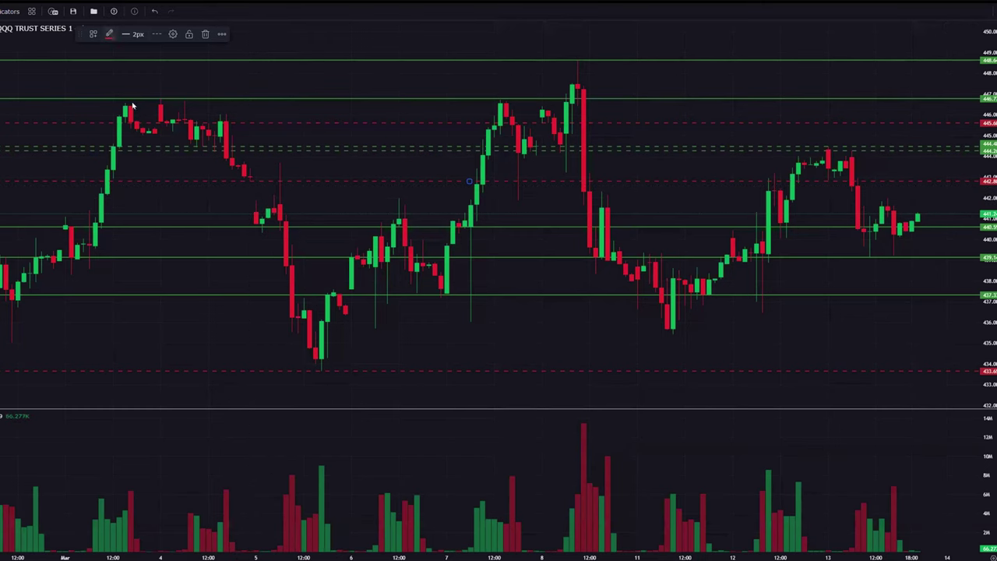
pyautogui.click(109, 33)
pyautogui.click(138, 115)
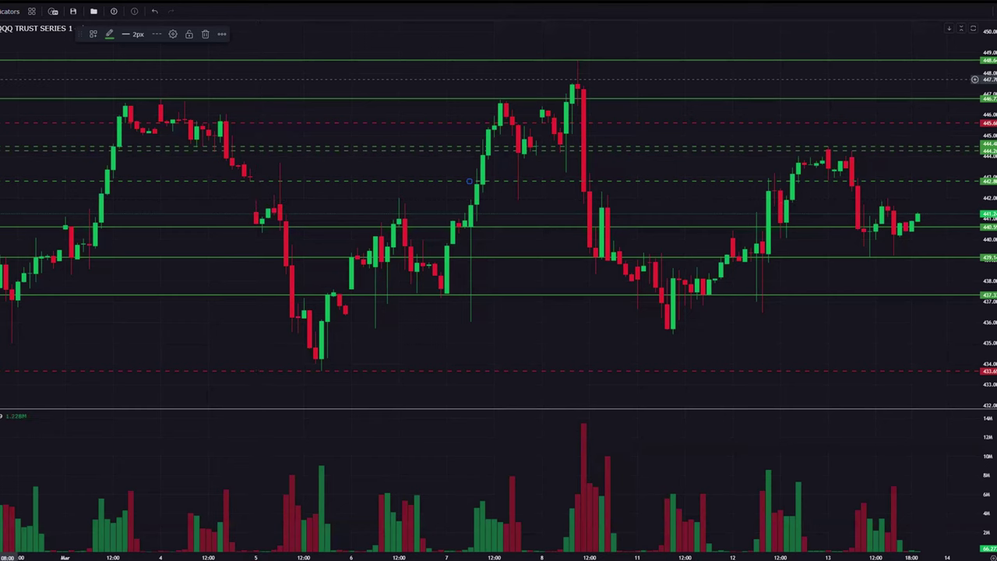
pyautogui.click(256, 200)
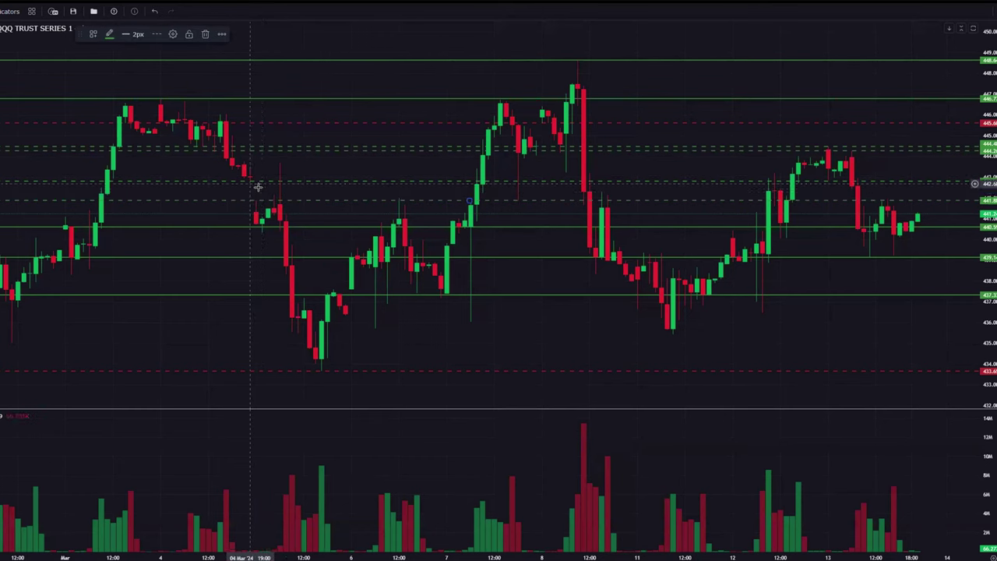
pyautogui.moveTo(272, 201); pyautogui.dragTo(264, 182)
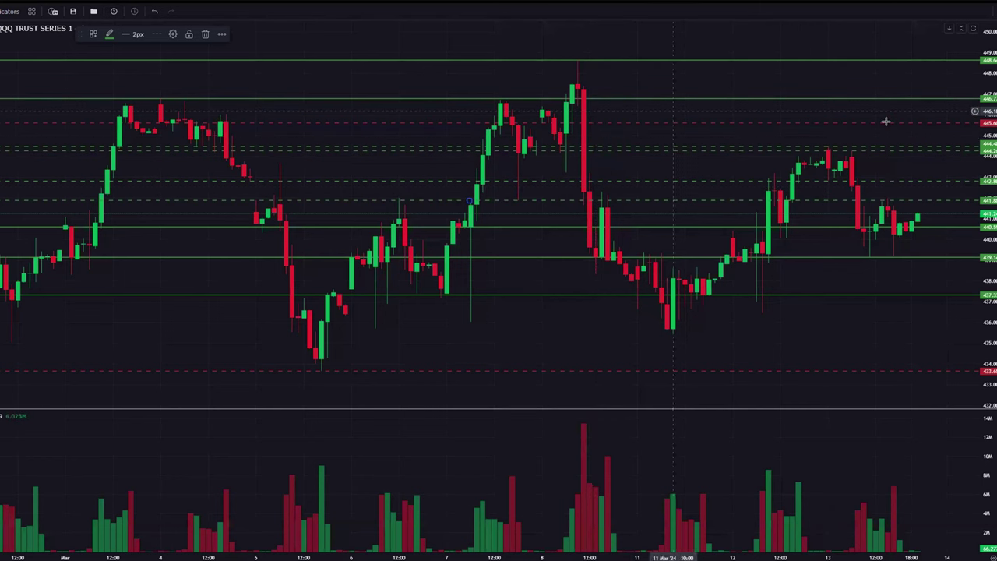
# Step: Examine the QQQ hourly candles from 8 to 13 March against the drawn support and resistance levels
pyautogui.scroll(1, 886, 156)
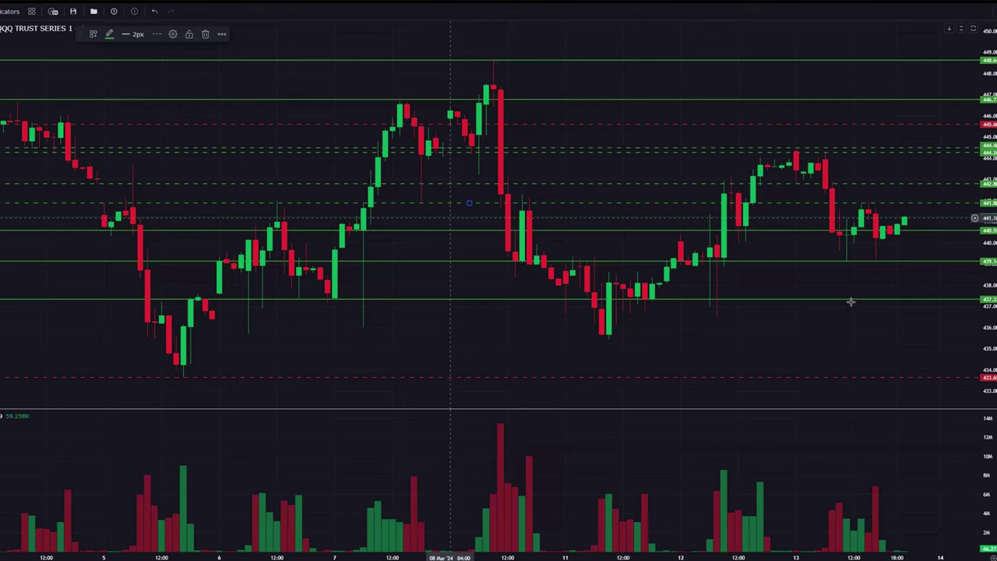
pyautogui.scroll(5, 868, 283)
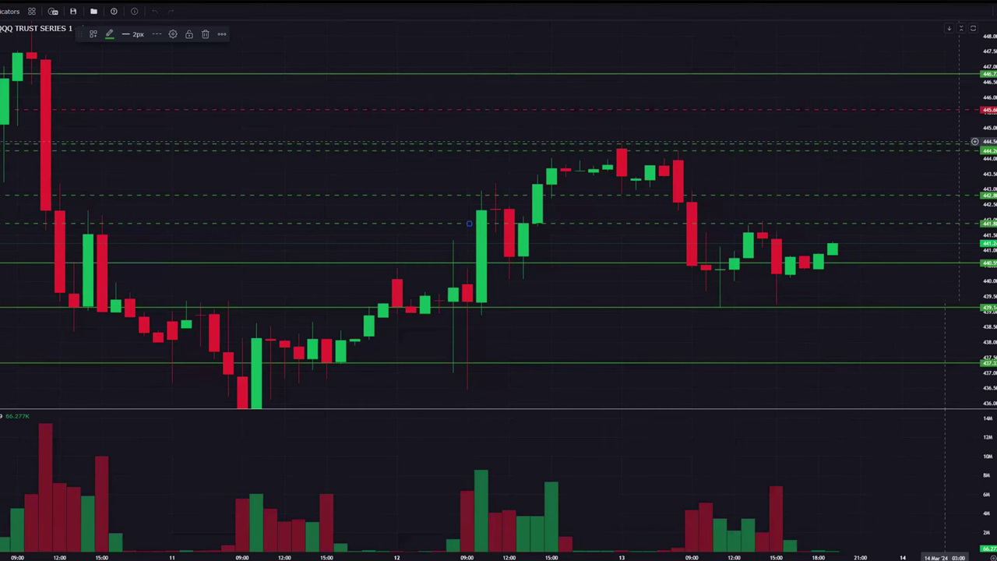
pyautogui.moveTo(986, 148); pyautogui.dragTo(985, 167)
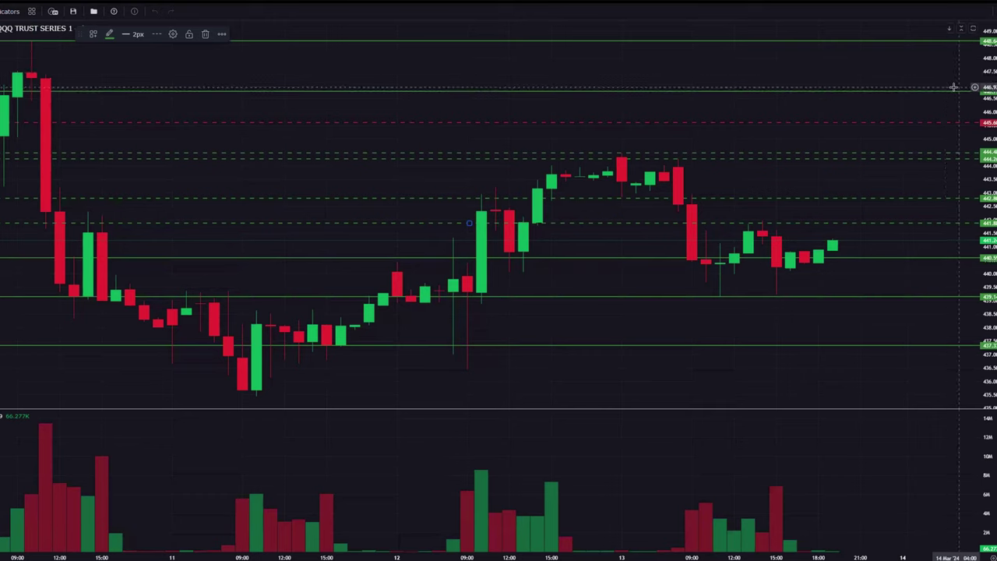
pyautogui.moveTo(949, 94); pyautogui.dragTo(886, 97)
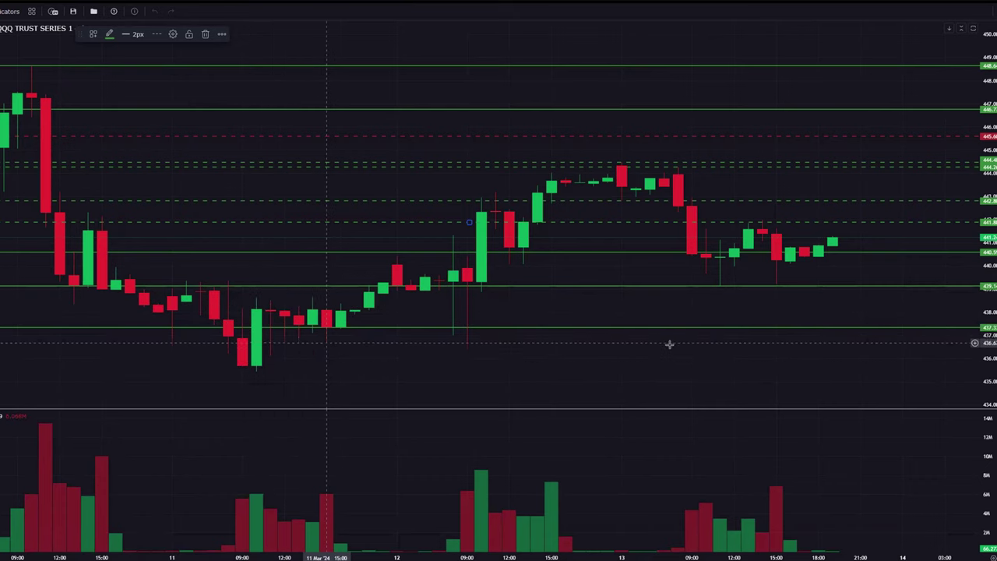
pyautogui.scroll(-5, 404, 324)
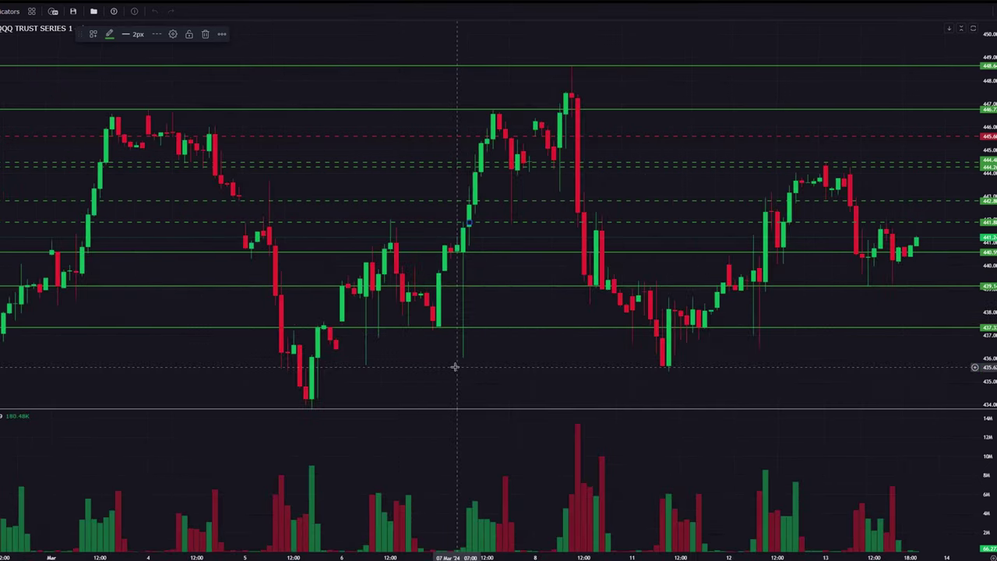
pyautogui.scroll(3, 776, 112)
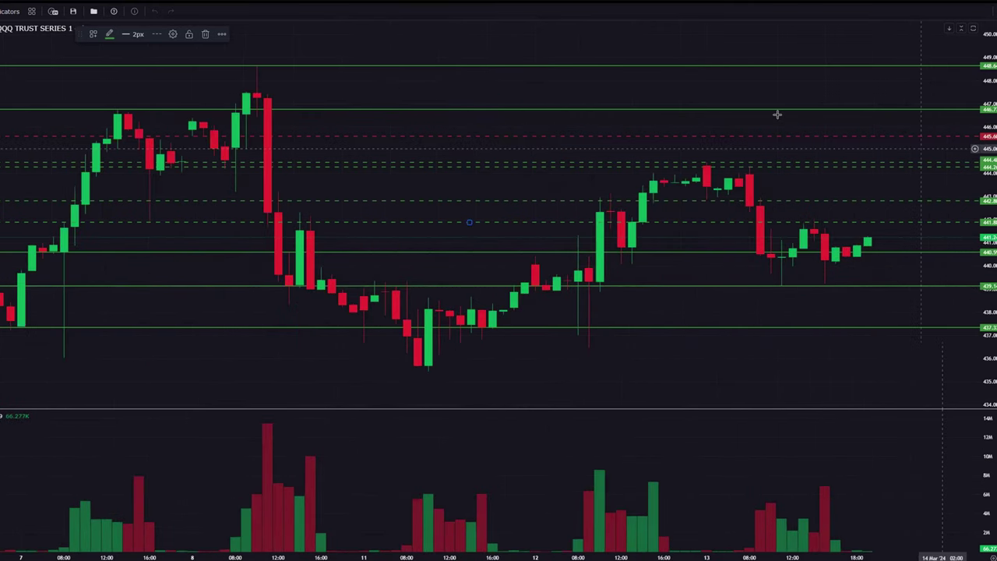
pyautogui.scroll(3, 798, 264)
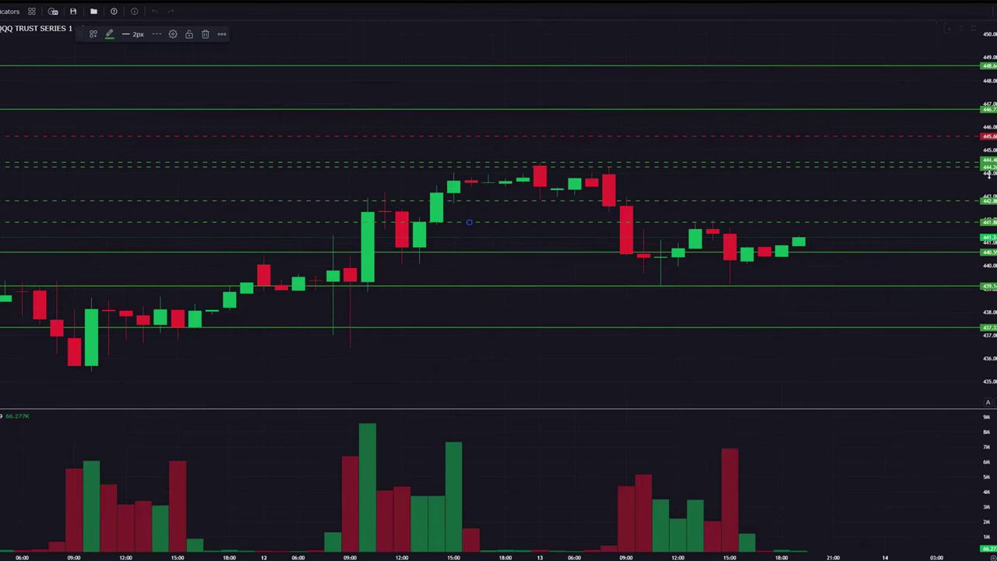
pyautogui.moveTo(989, 182); pyautogui.dragTo(990, 179)
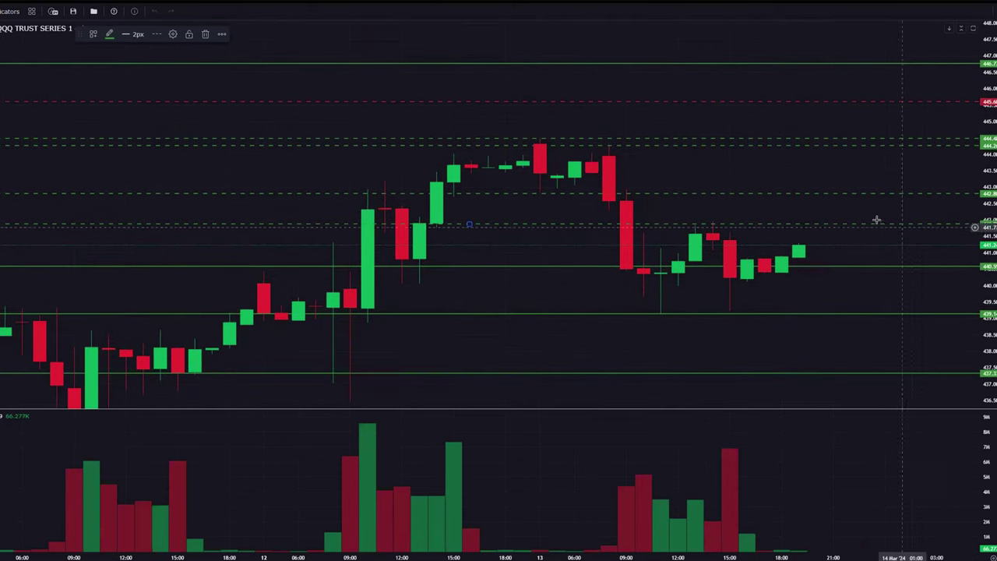
pyautogui.moveTo(819, 217); pyautogui.dragTo(811, 216)
pyautogui.scroll(-3, 812, 216)
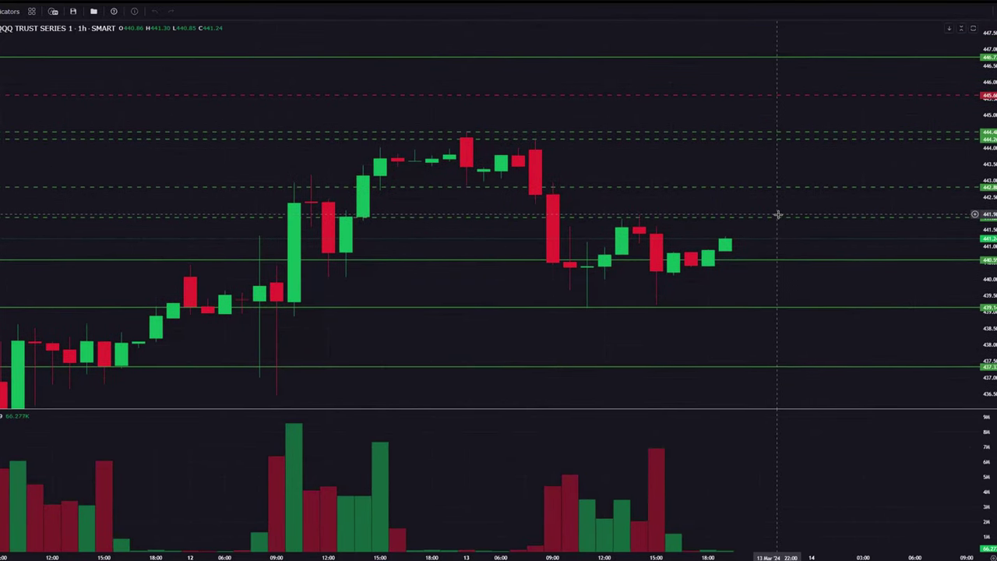
# Step: Replace the dashed green line at 442.8 with one at about 443.2, on the late-morning 12 March high
pyautogui.scroll(-5, 773, 219)
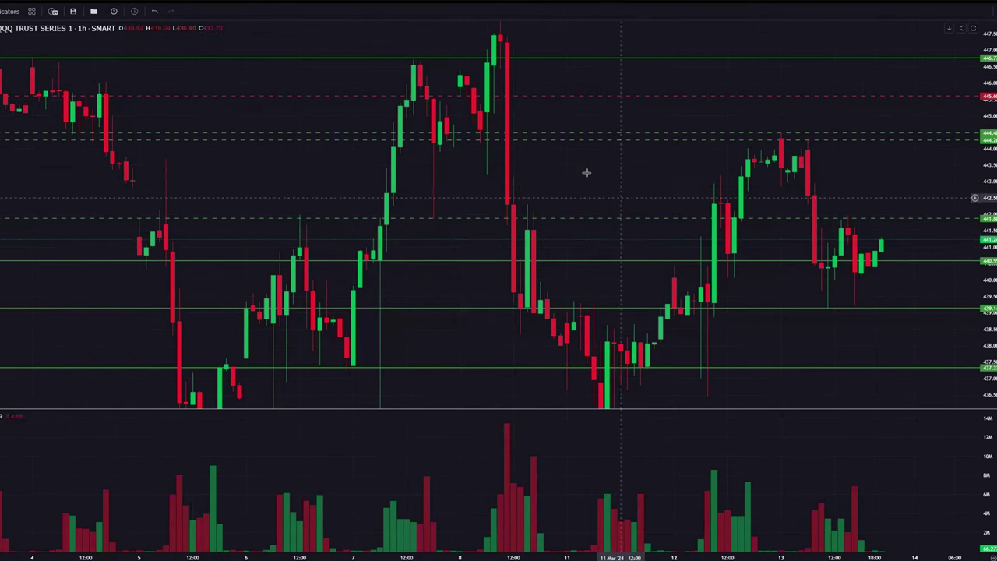
pyautogui.scroll(5, 584, 172)
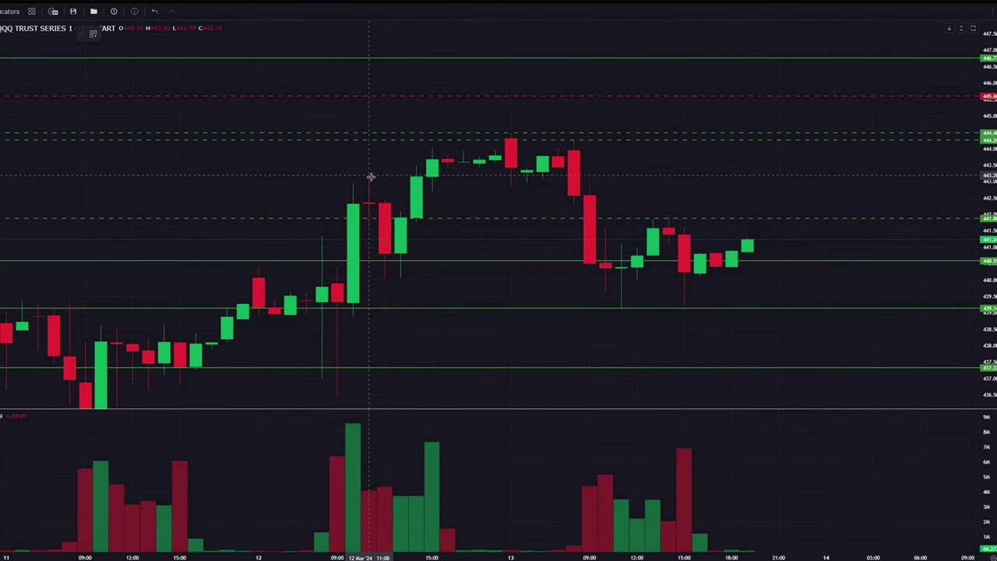
pyautogui.click(469, 174)
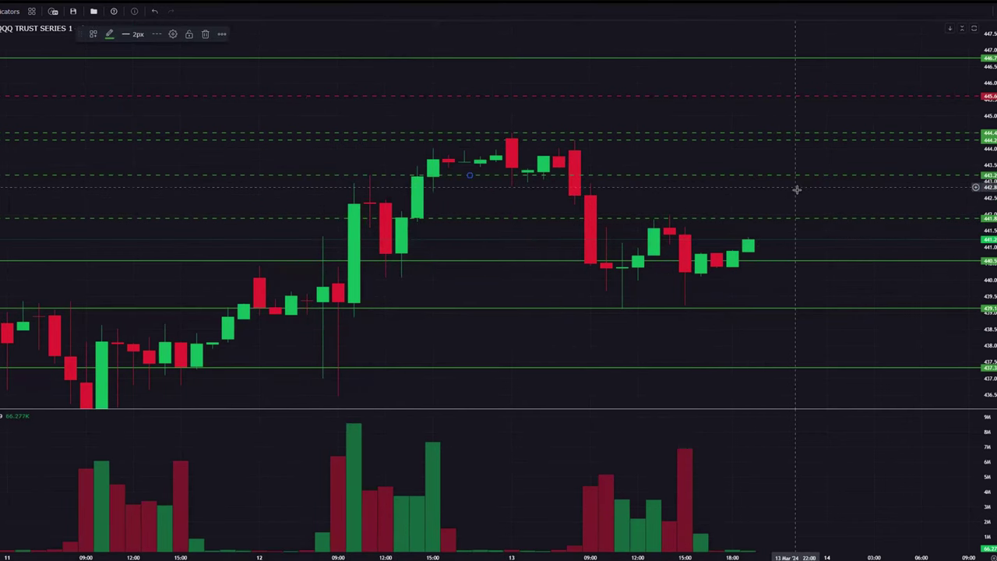
pyautogui.click(818, 223)
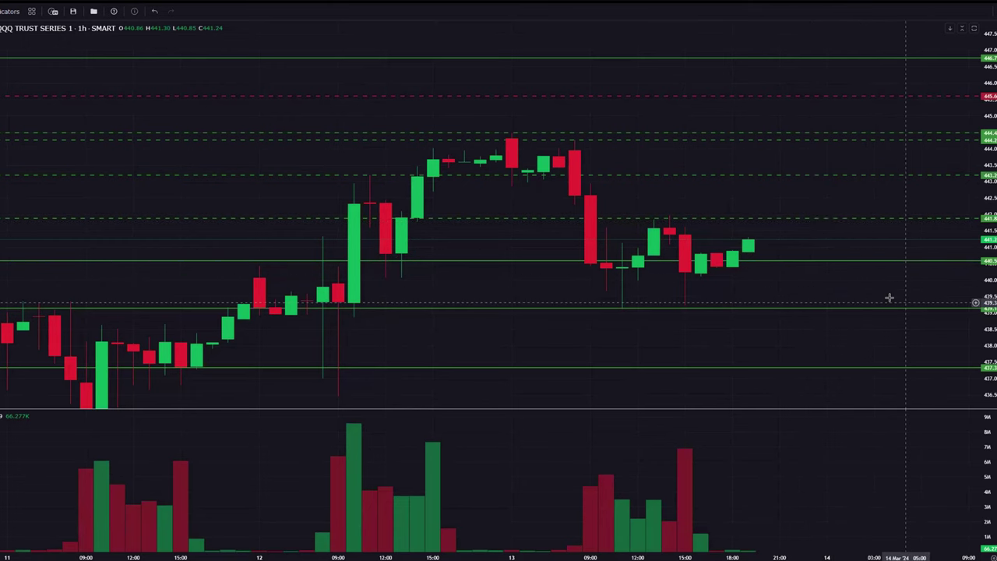
# Step: Examine the levels between 440.5 and 446.7 around the latest 13 March candles on the QQQ hourly chart
pyautogui.scroll(3, 953, 278)
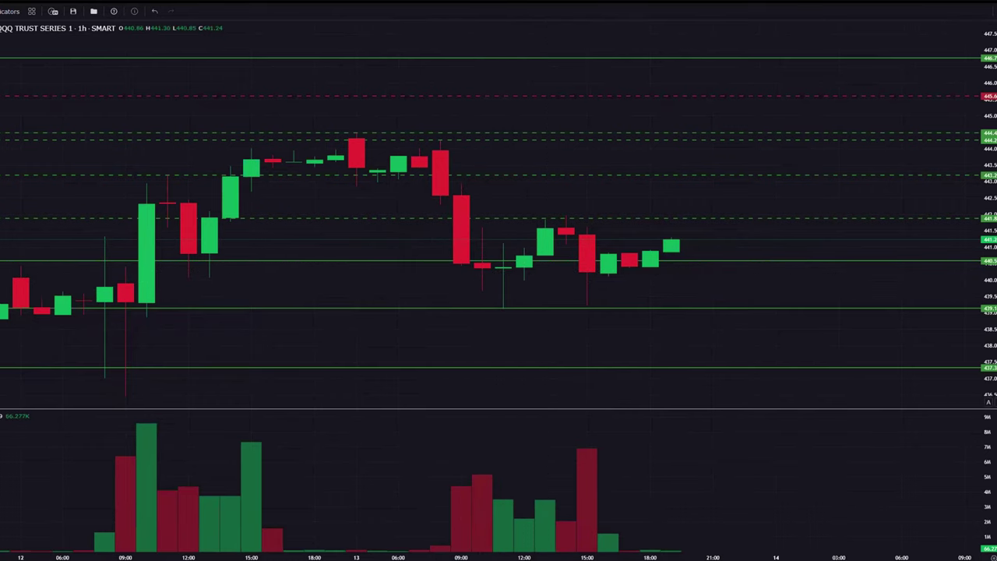
pyautogui.moveTo(986, 327); pyautogui.dragTo(987, 261)
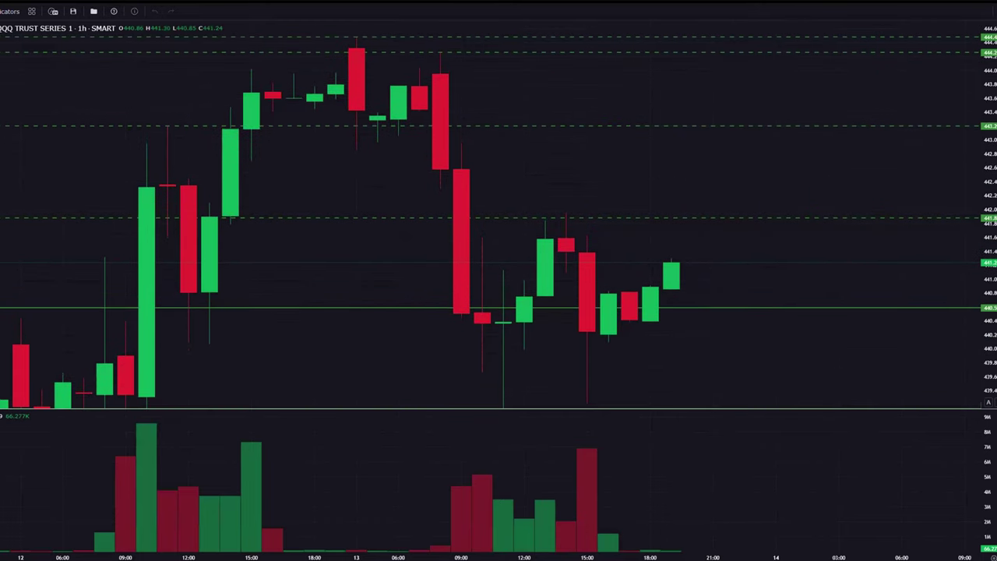
pyautogui.moveTo(848, 250); pyautogui.dragTo(740, 255)
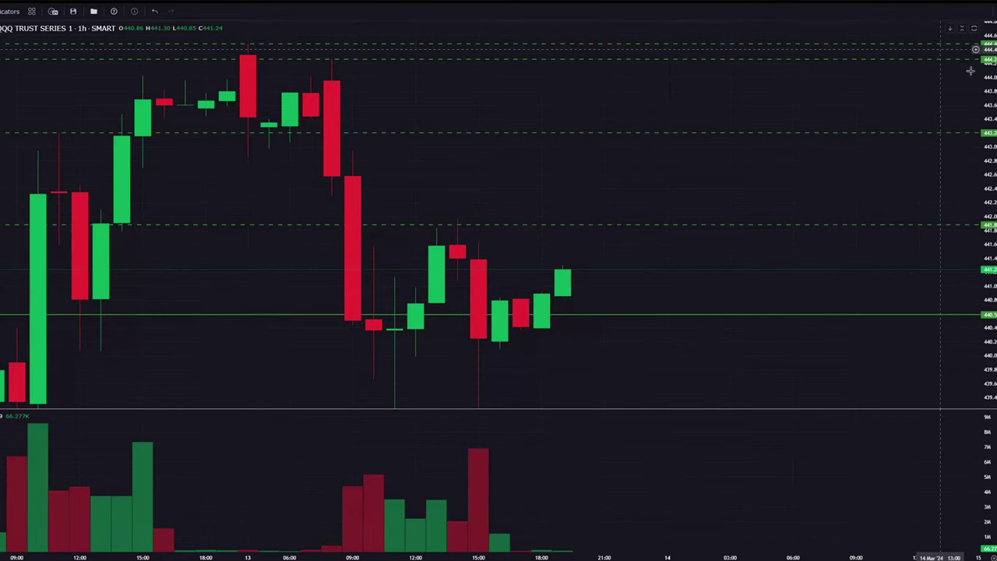
pyautogui.moveTo(941, 145); pyautogui.dragTo(915, 266)
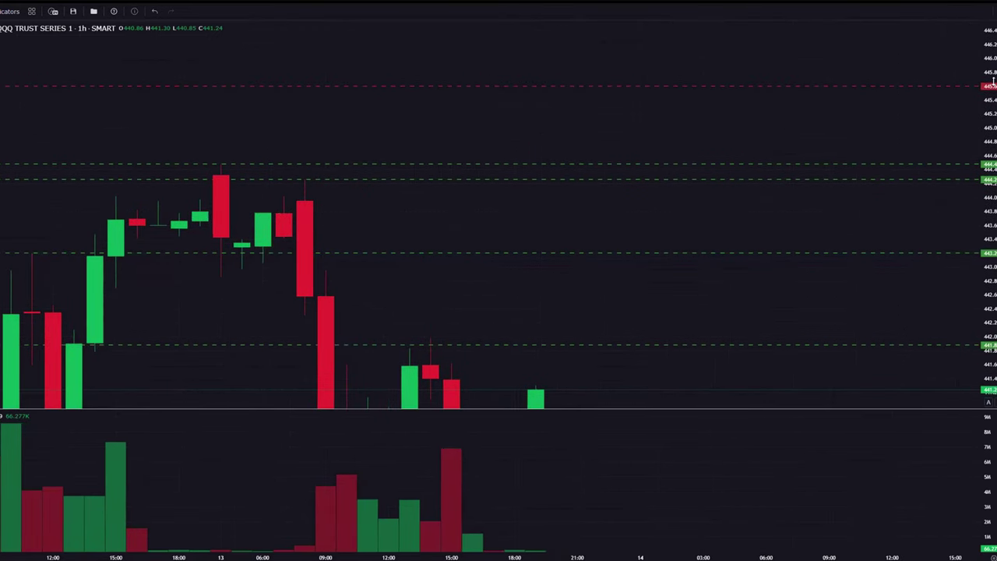
pyautogui.moveTo(893, 225); pyautogui.dragTo(962, 117)
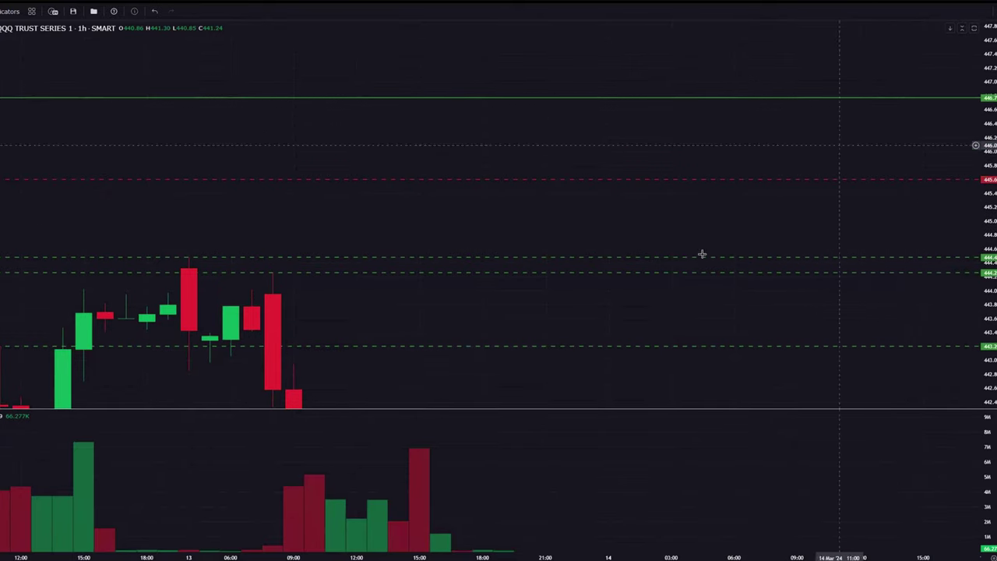
pyautogui.moveTo(681, 359); pyautogui.dragTo(613, 306)
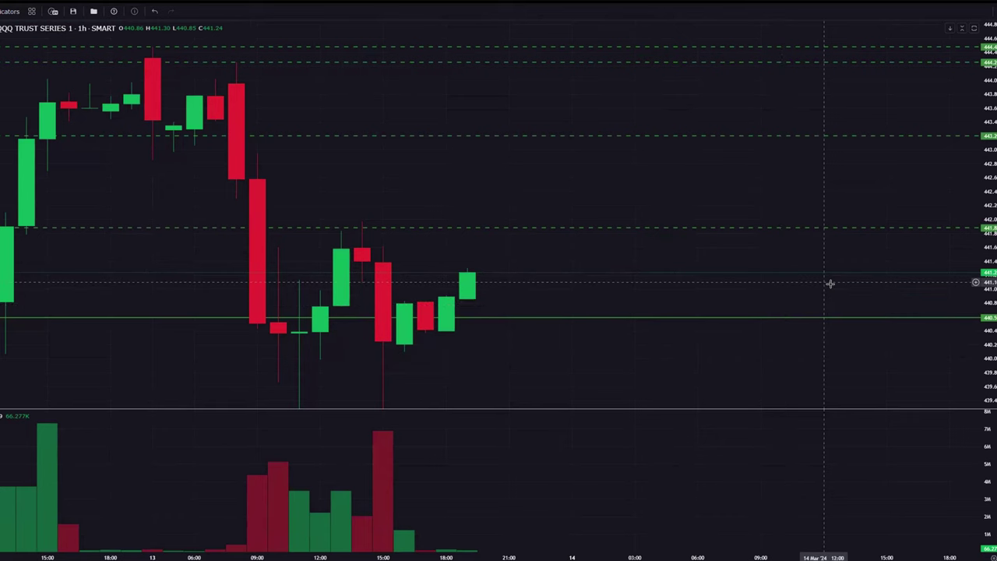
pyautogui.scroll(-5, 831, 283)
pyautogui.scroll(-3, 558, 306)
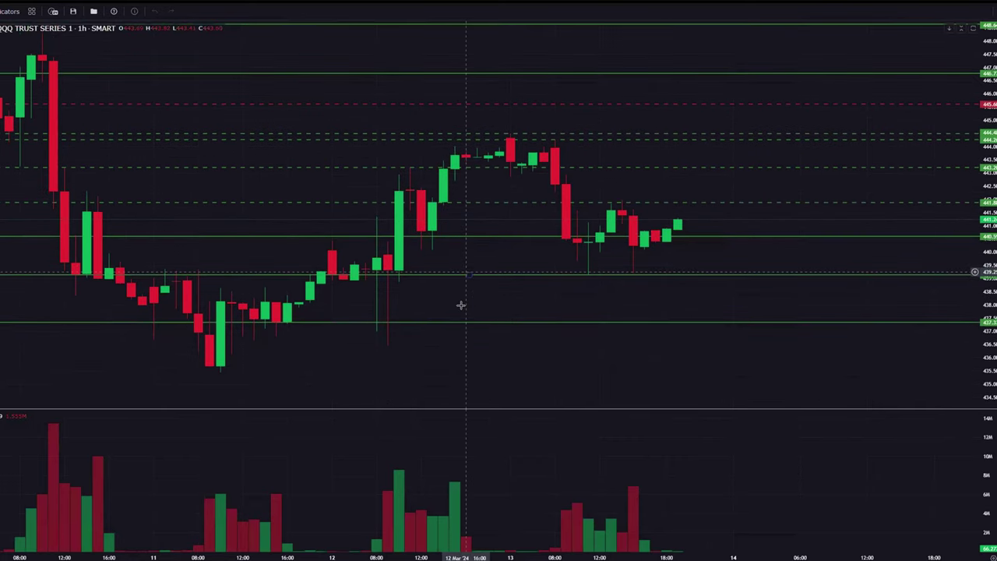
# Step: Review the earlier QQQ hourly candles back to 4 March against the horizontal levels between 433.6 and 446.7
pyautogui.hscroll(-3, 556, 298)
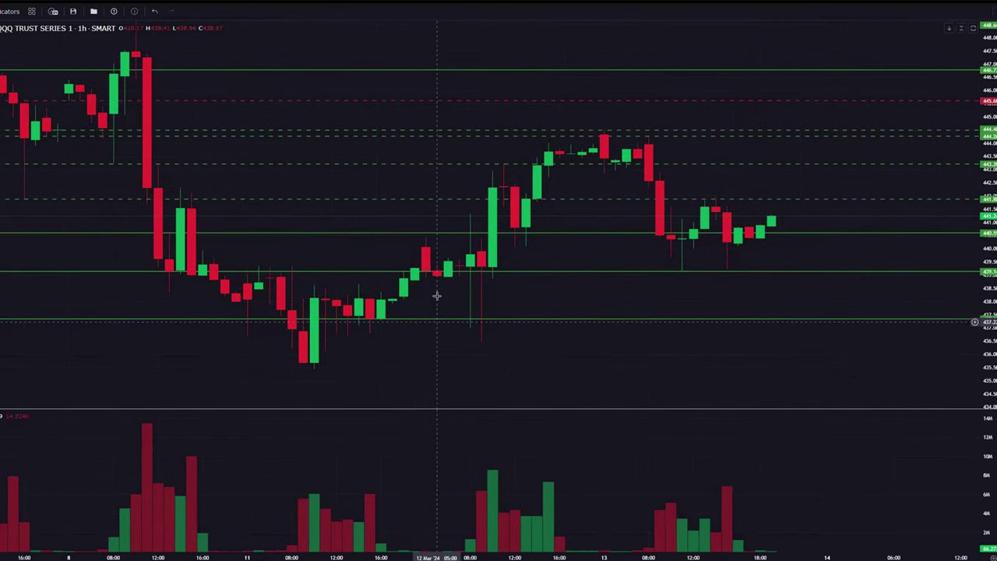
pyautogui.hscroll(-3, 245, 270)
pyautogui.hscroll(-1, 283, 262)
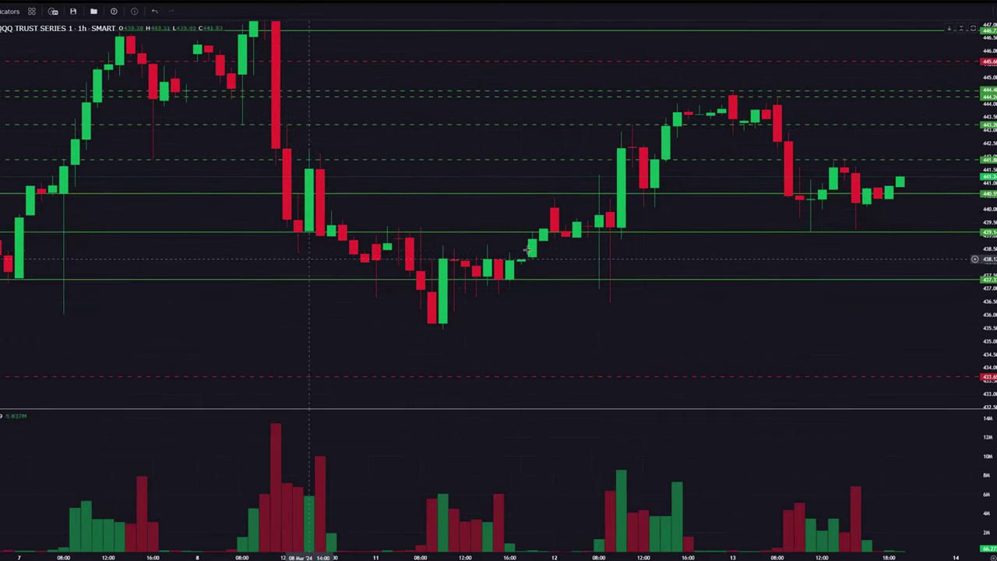
pyautogui.hscroll(-6, 486, 259)
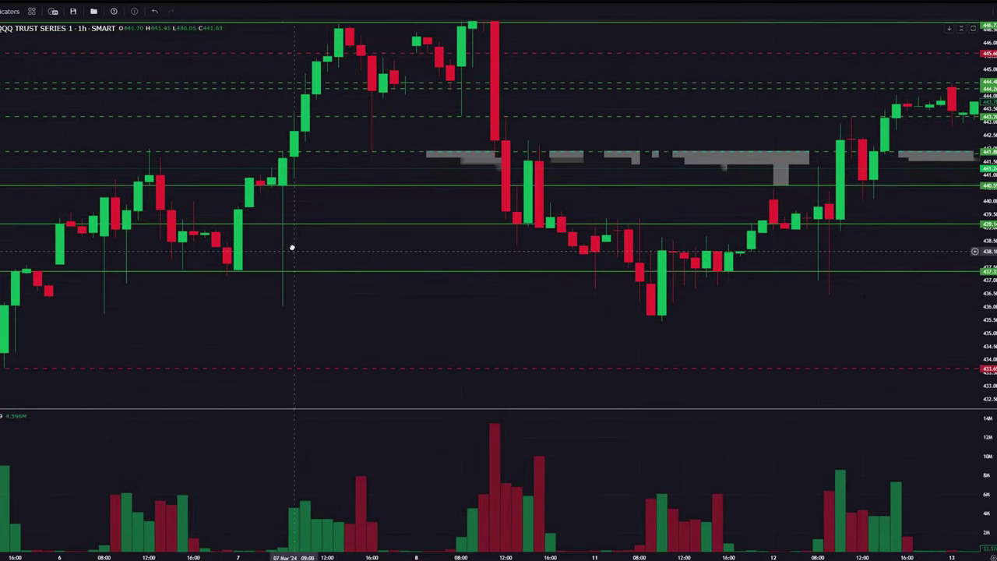
pyautogui.hscroll(-7, 613, 242)
pyautogui.hscroll(-4, 677, 240)
pyautogui.hscroll(12, 784, 236)
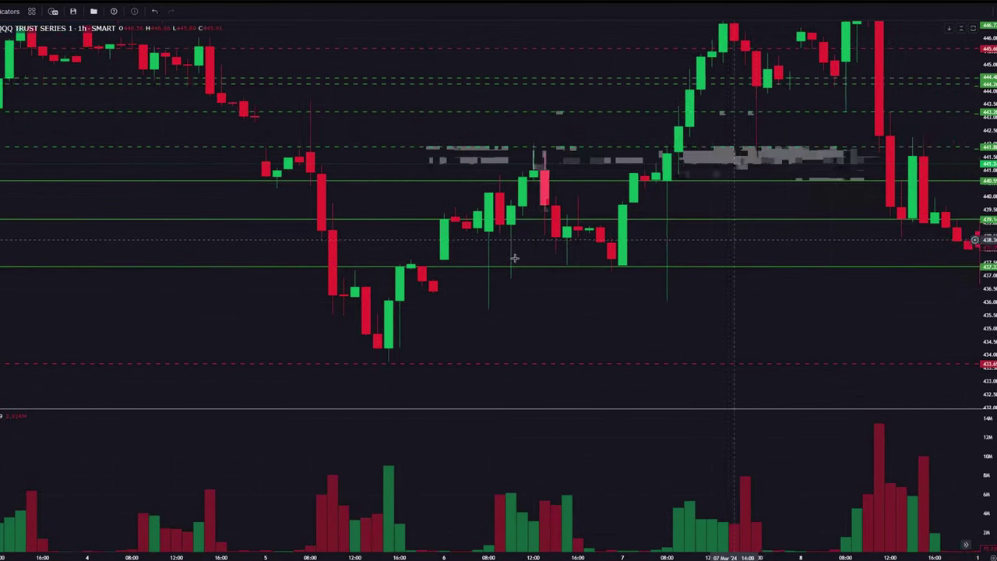
pyautogui.hscroll(9, 613, 269)
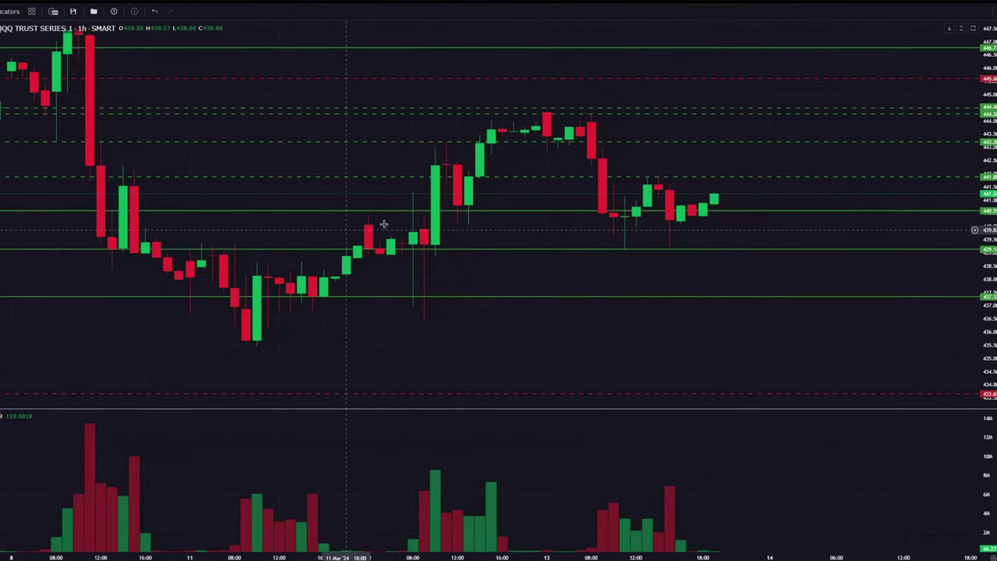
pyautogui.hscroll(-5, 340, 242)
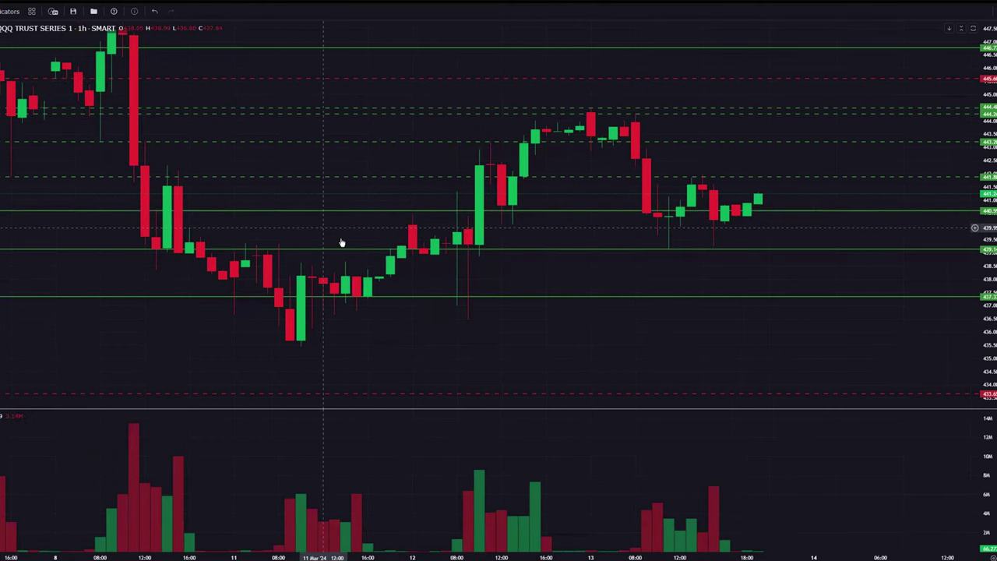
pyautogui.hscroll(-5, 456, 226)
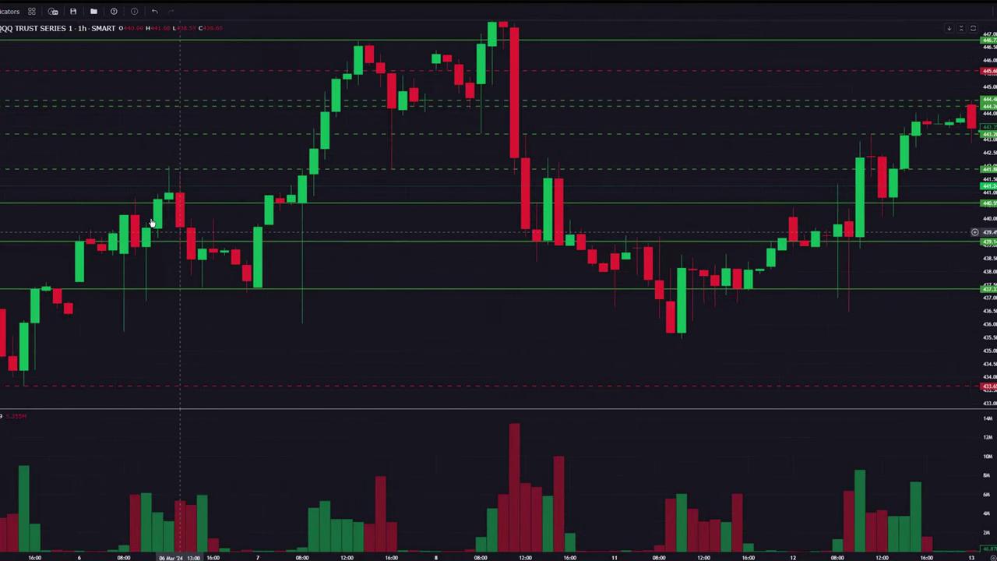
# Step: Shrink the volume pane beneath the QQQ hourly chart to give the price candles more height
pyautogui.scroll(5, 360, 283)
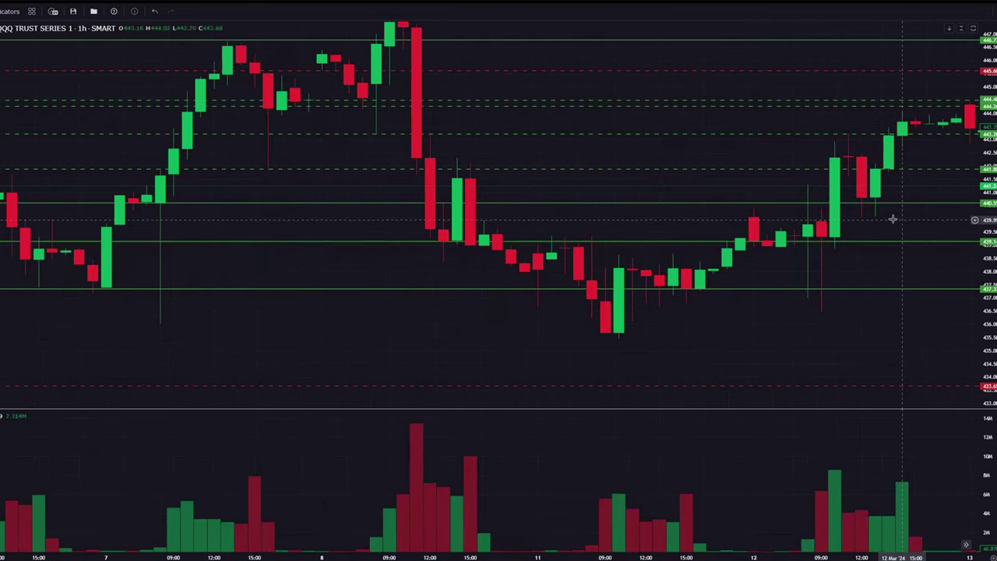
pyautogui.hscroll(10, 361, 283)
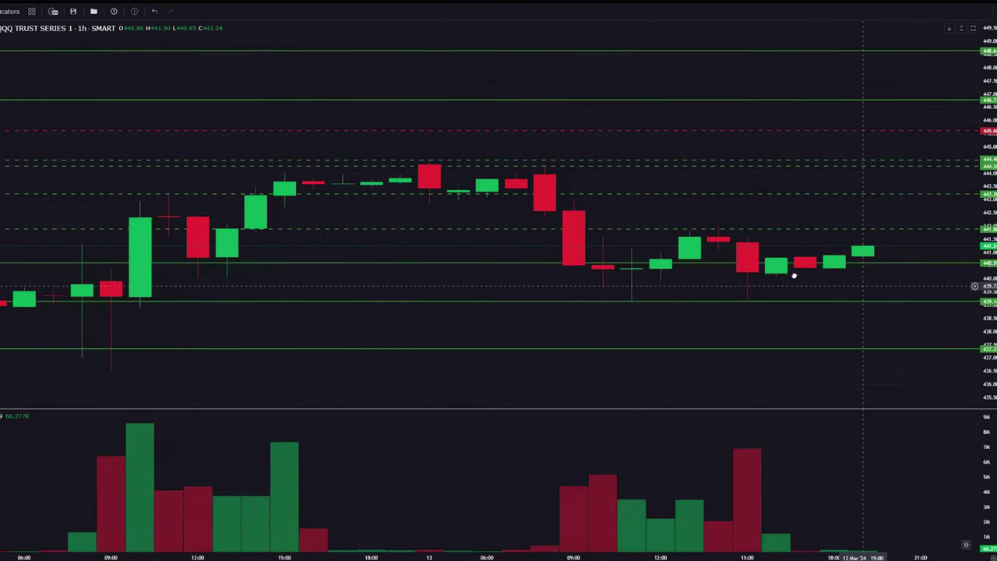
pyautogui.hscroll(8, 795, 273)
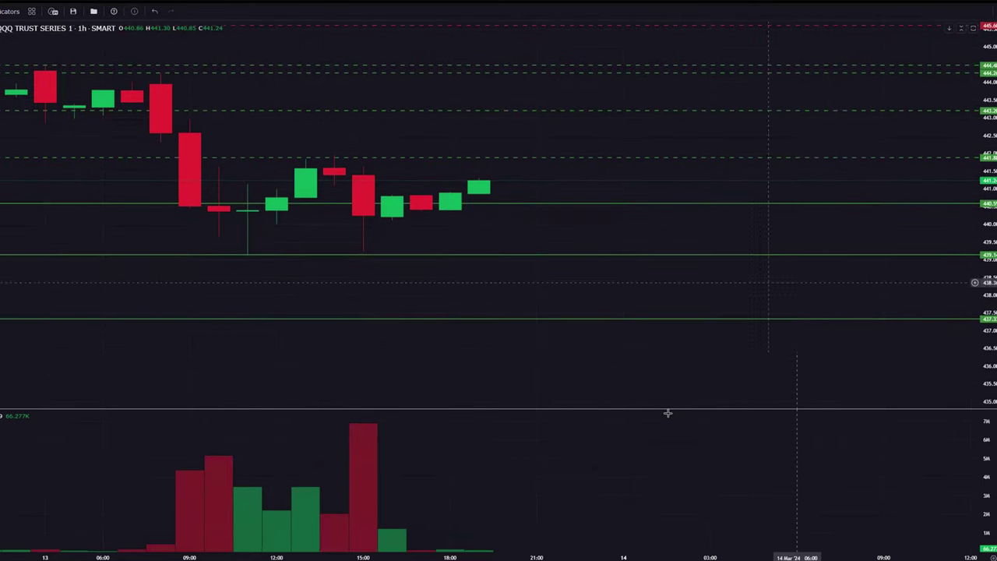
pyautogui.moveTo(660, 489); pyautogui.dragTo(659, 489)
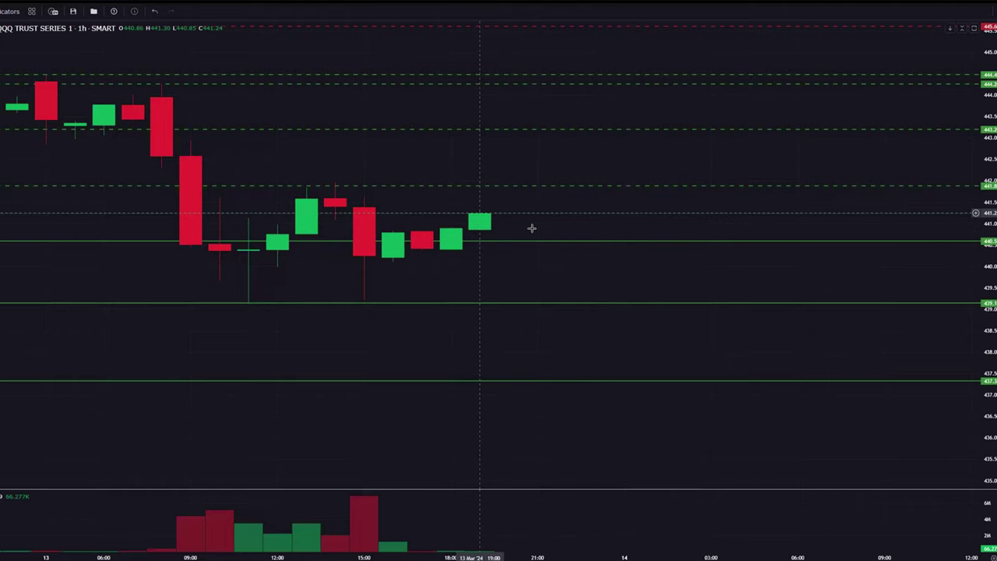
# Step: Examine the empty 14 March area of the QQQ hourly chart against the horizontal levels between 437.33 and 446.77
pyautogui.hscroll(5, 639, 226)
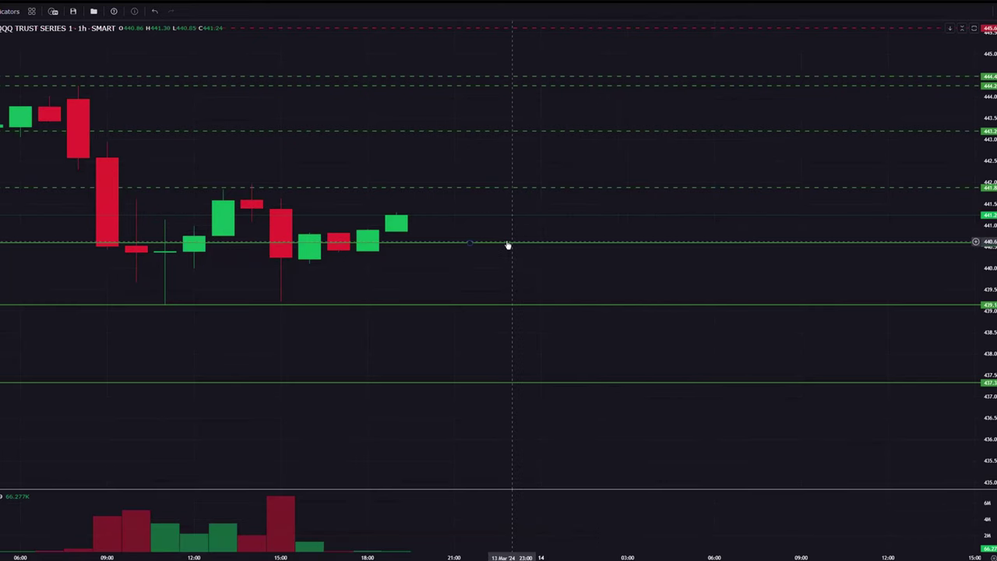
pyautogui.click(580, 188)
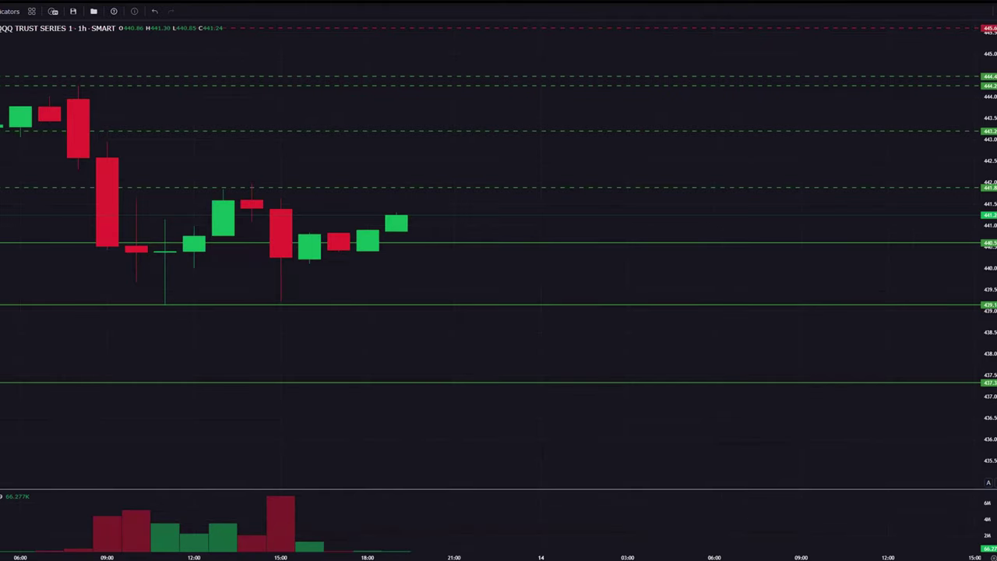
pyautogui.moveTo(986, 351); pyautogui.dragTo(986, 316)
pyautogui.moveTo(663, 249); pyautogui.dragTo(394, 372)
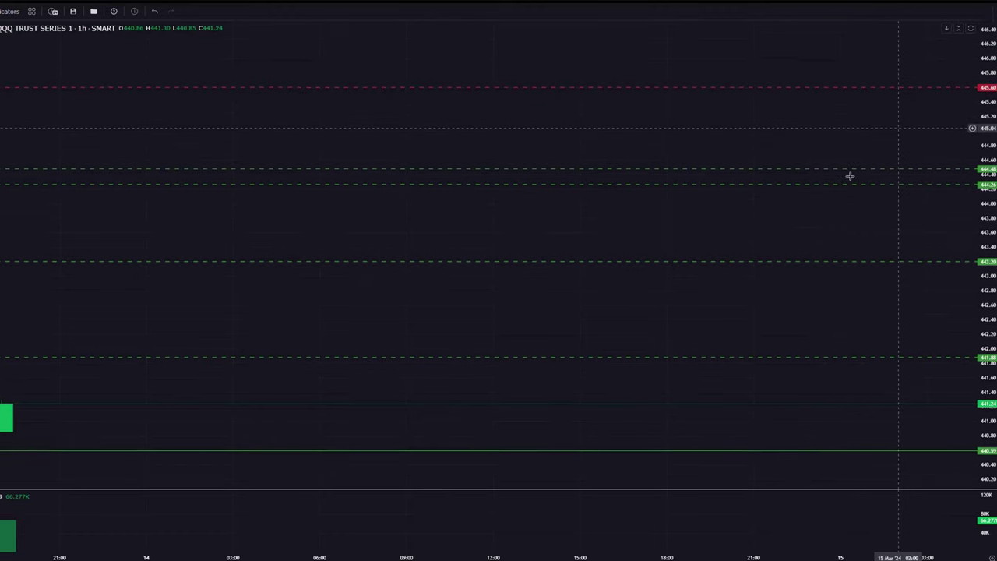
pyautogui.moveTo(850, 176); pyautogui.dragTo(871, 83)
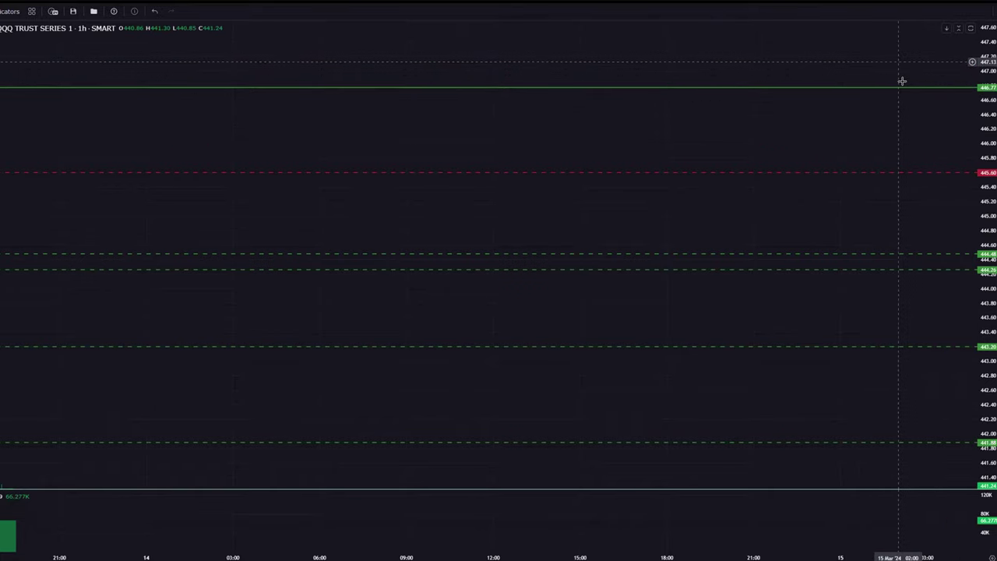
pyautogui.scroll(-1, 709, 245)
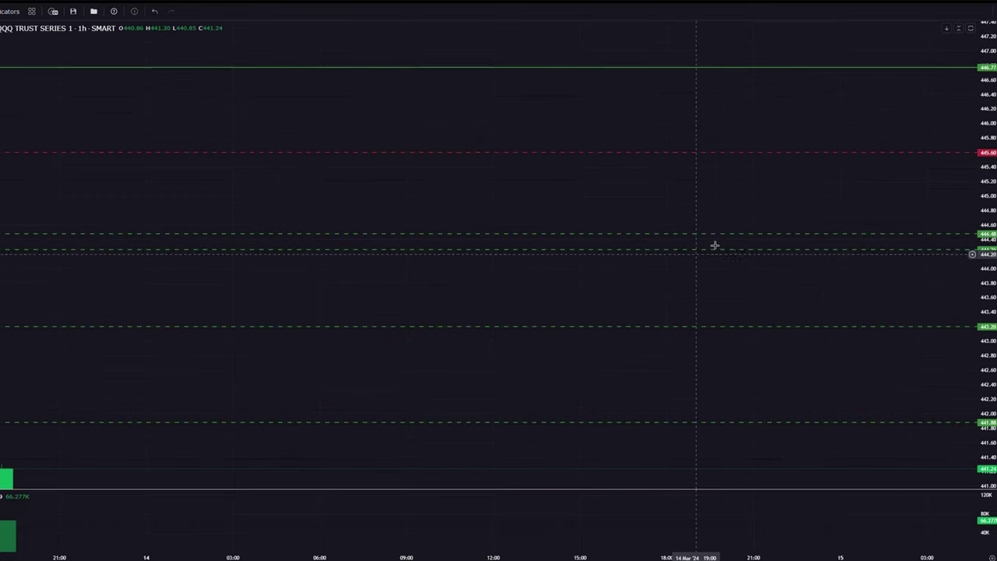
pyautogui.scroll(-1, 780, 268)
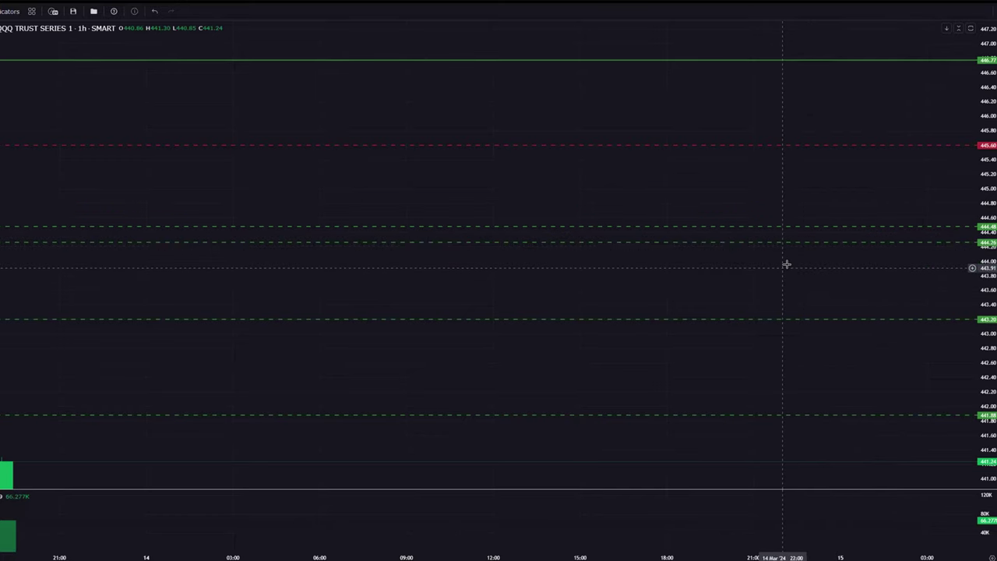
pyautogui.scroll(-1, 826, 253)
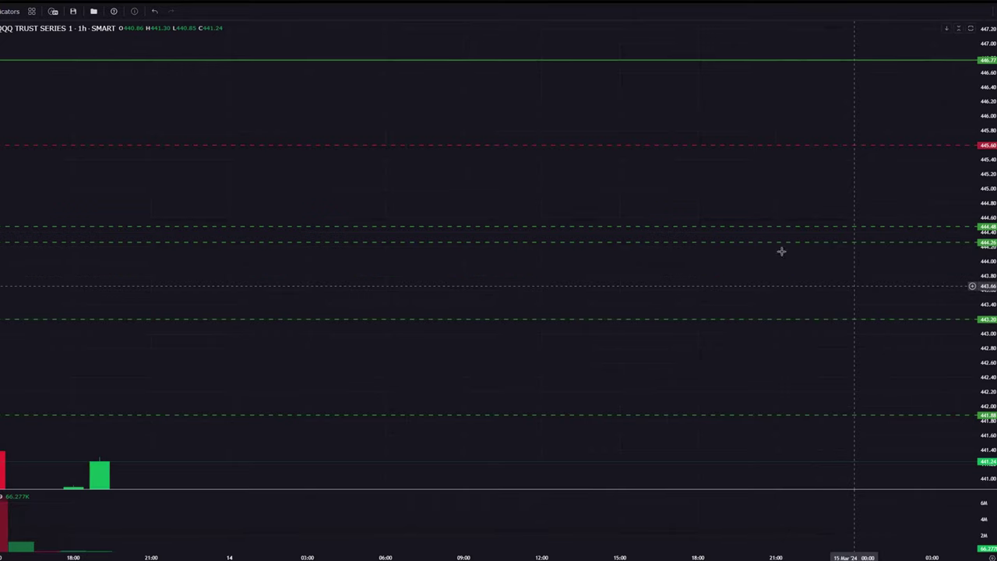
pyautogui.moveTo(782, 251); pyautogui.dragTo(727, 209)
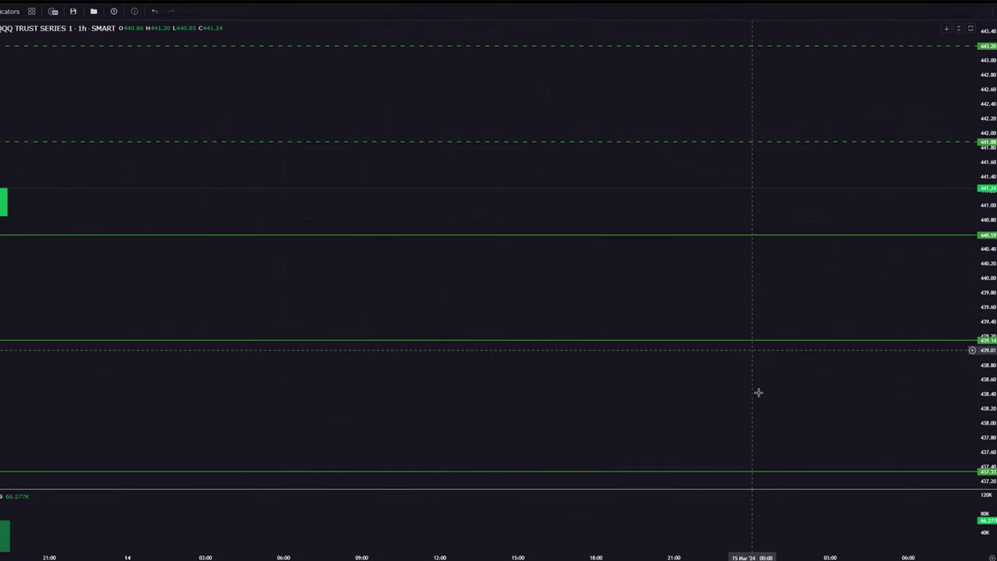
pyautogui.moveTo(752, 279); pyautogui.dragTo(819, 207)
# Step: Review the QQQ hourly candles from 4 to 13 March against the support and resistance levels between 437.33 and 448.64
pyautogui.scroll(-5, 819, 207)
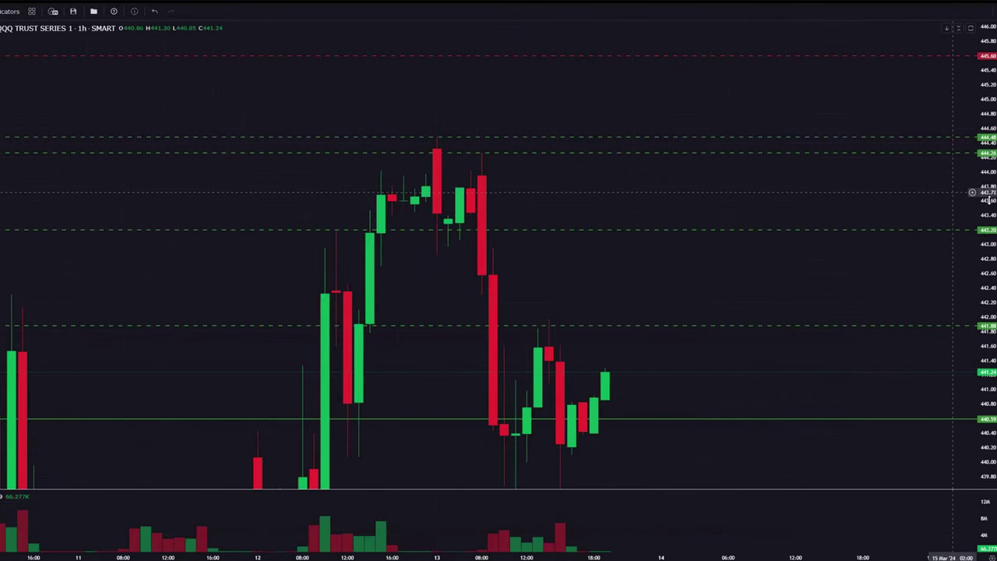
pyautogui.moveTo(745, 183); pyautogui.dragTo(663, 178)
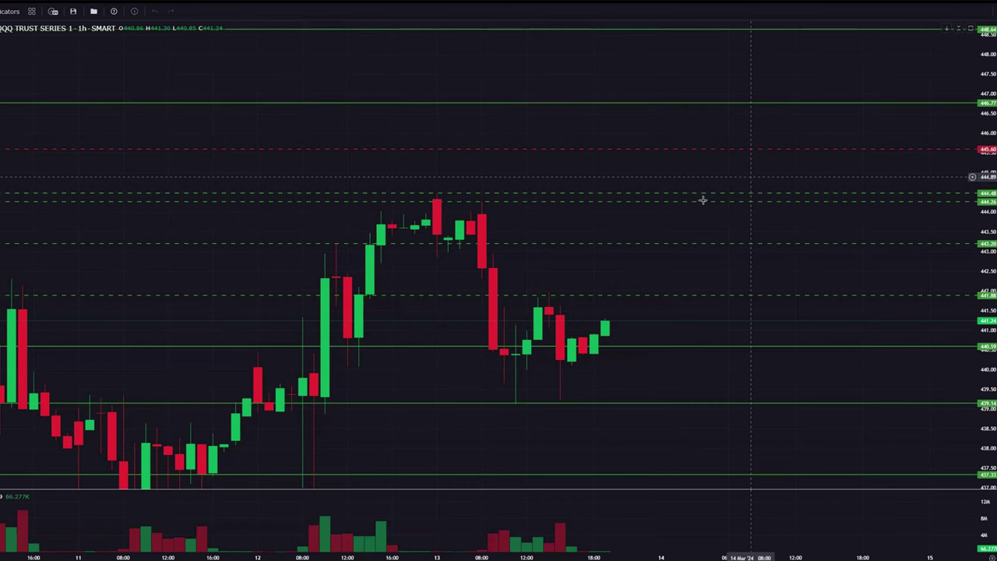
pyautogui.moveTo(728, 317); pyautogui.dragTo(703, 301)
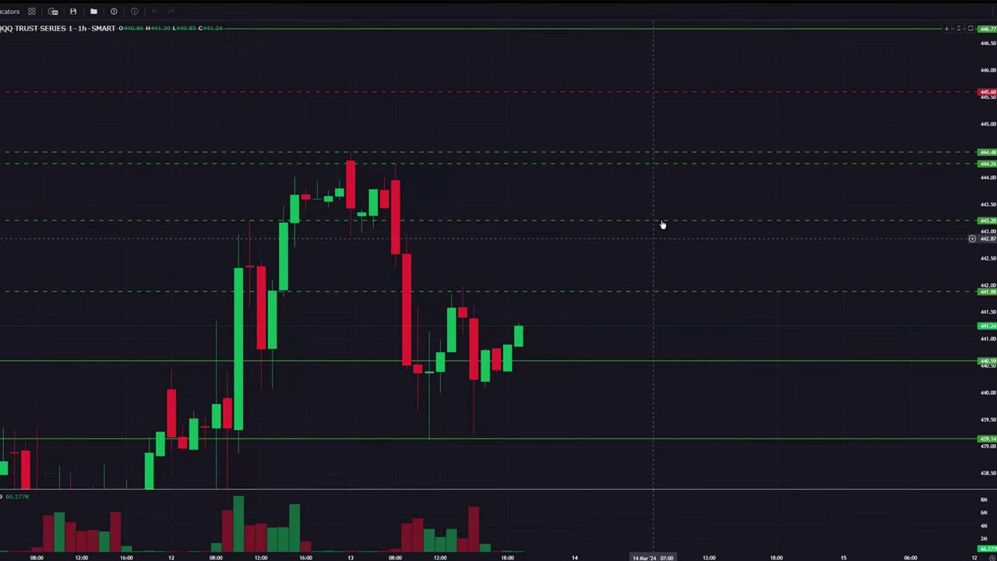
pyautogui.moveTo(659, 226)
pyautogui.mouseDown()
pyautogui.moveTo(646, 213)
pyautogui.moveTo(645, 226)
pyautogui.mouseUp()
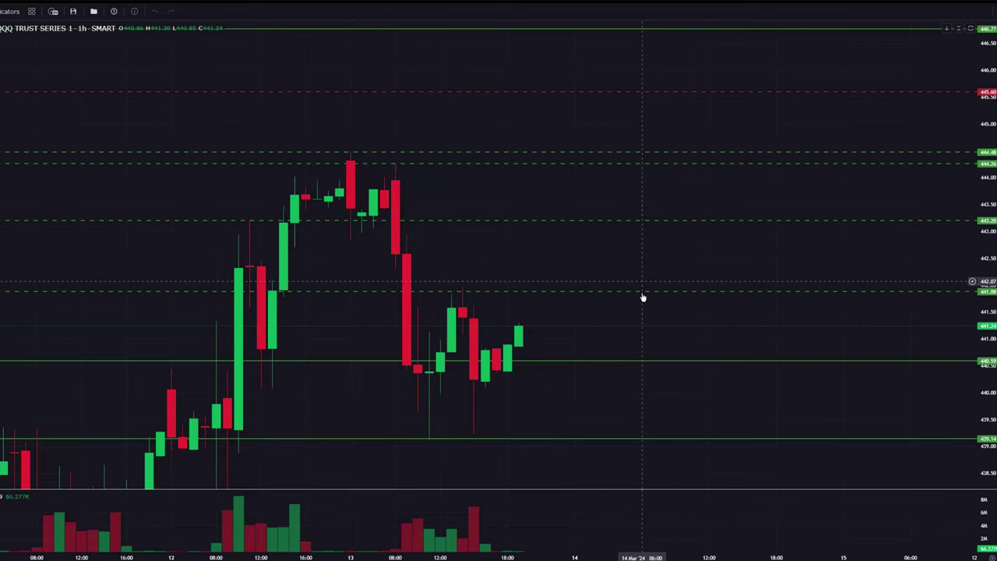
pyautogui.moveTo(648, 296); pyautogui.dragTo(650, 297)
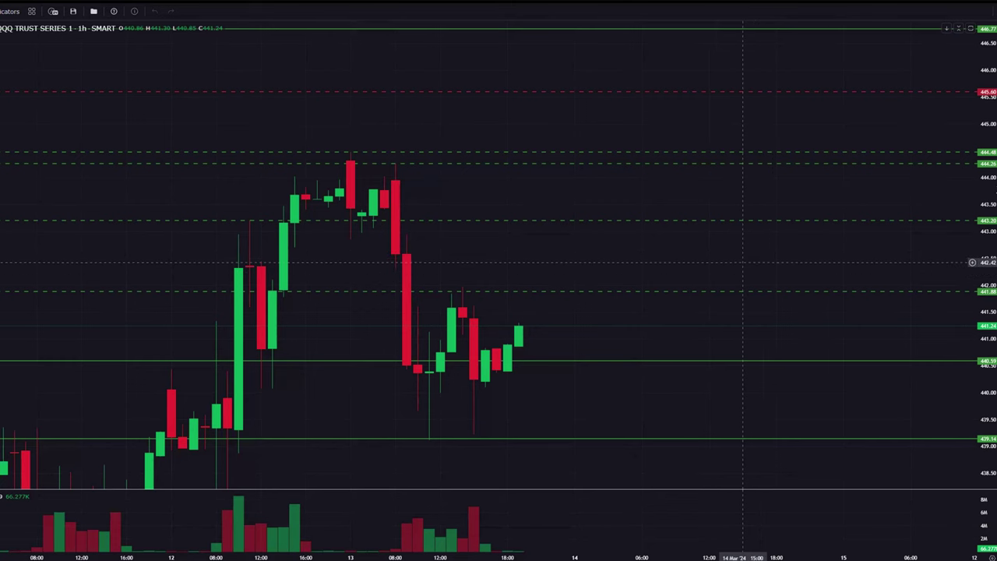
pyautogui.scroll(-5, 742, 263)
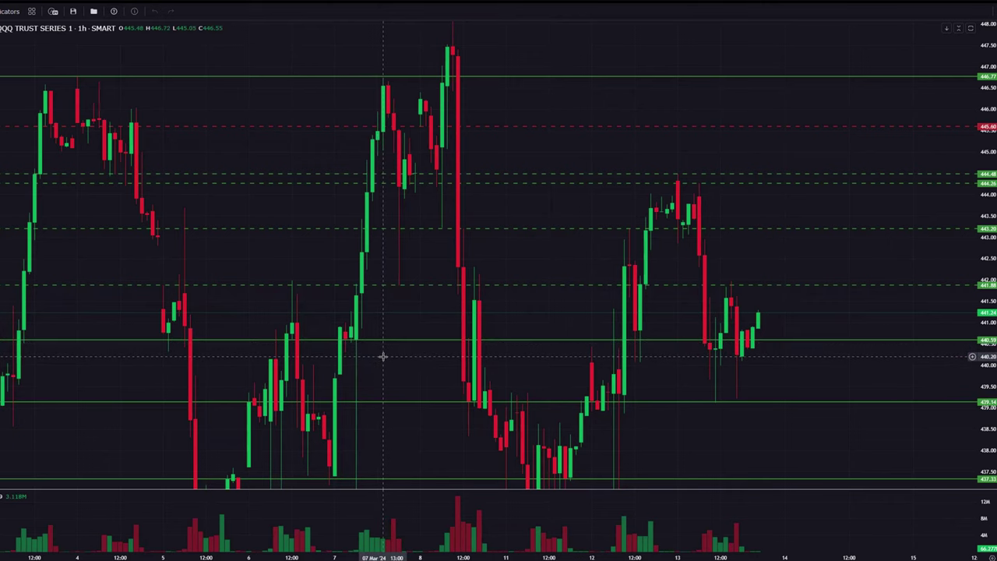
pyautogui.scroll(3, 382, 356)
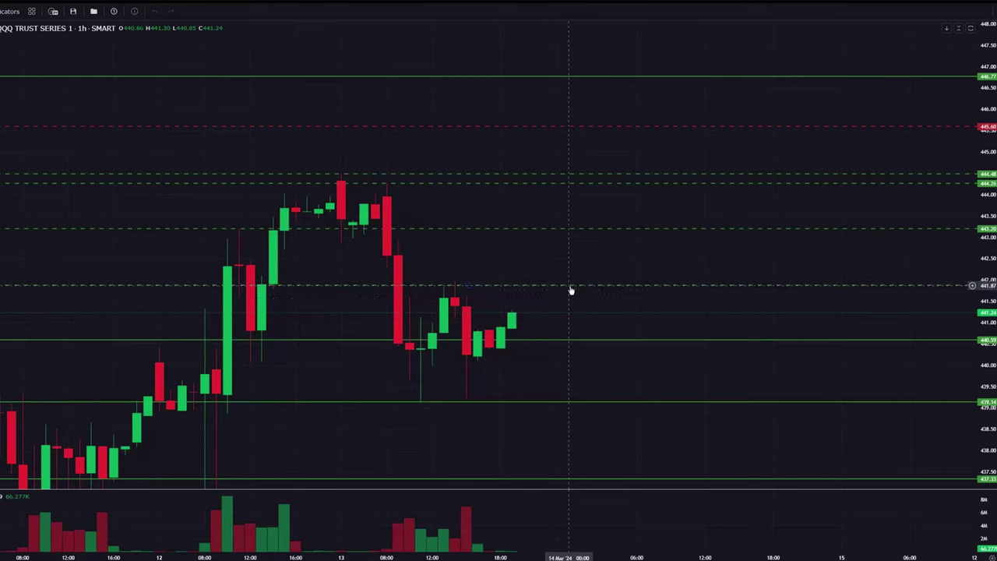
pyautogui.moveTo(572, 290); pyautogui.dragTo(574, 234)
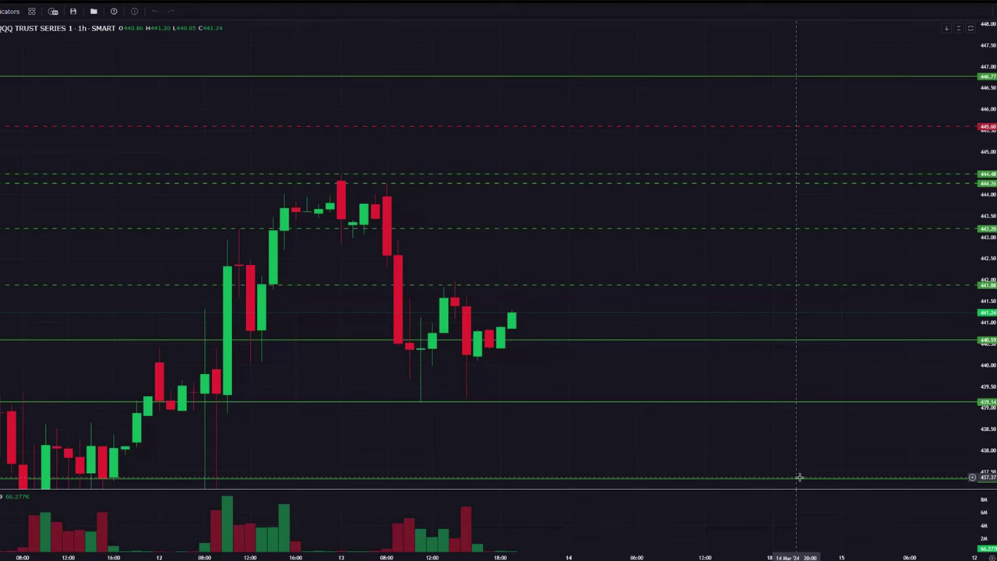
pyautogui.scroll(-3, 799, 477)
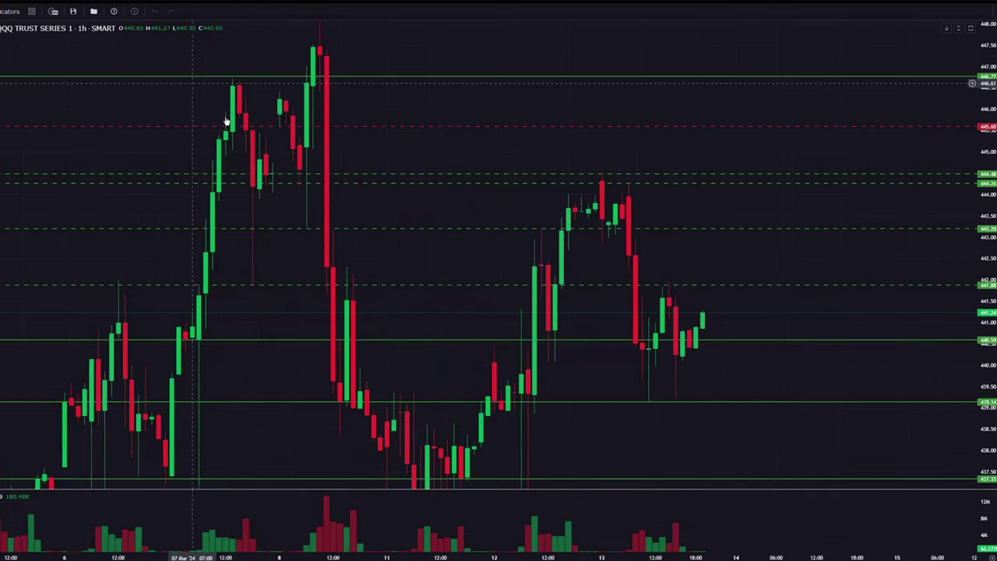
pyautogui.scroll(-3, 990, 178)
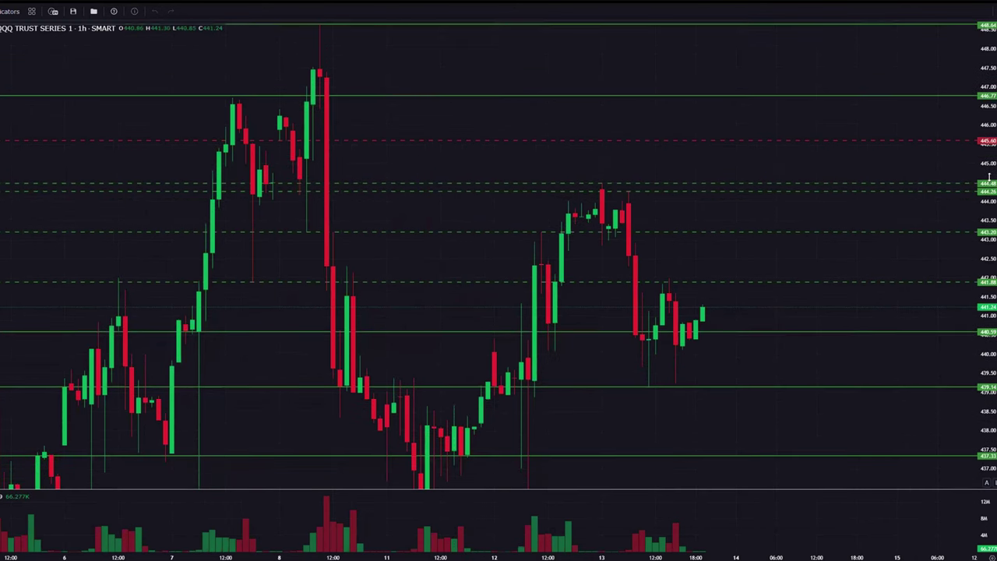
pyautogui.scroll(-3, 990, 177)
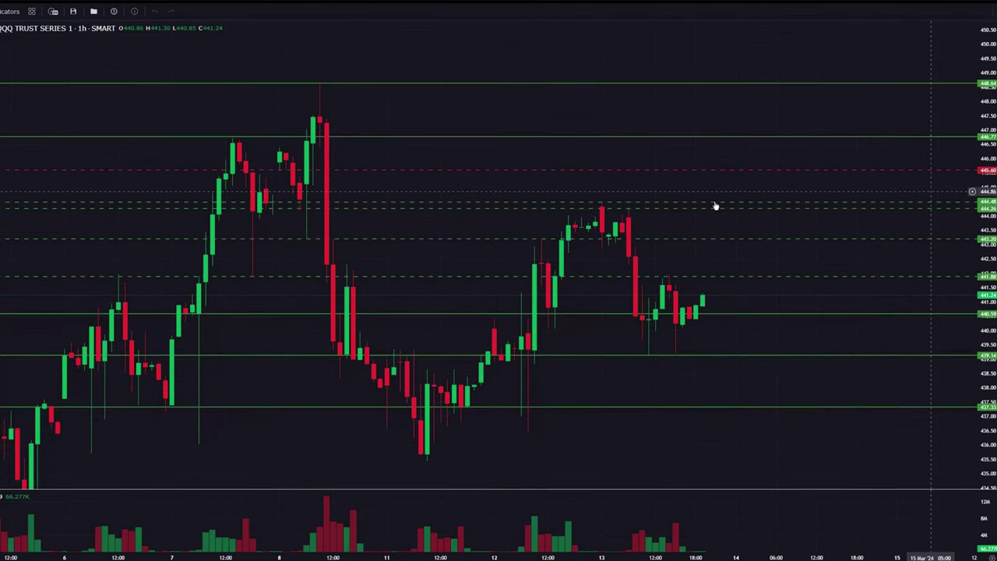